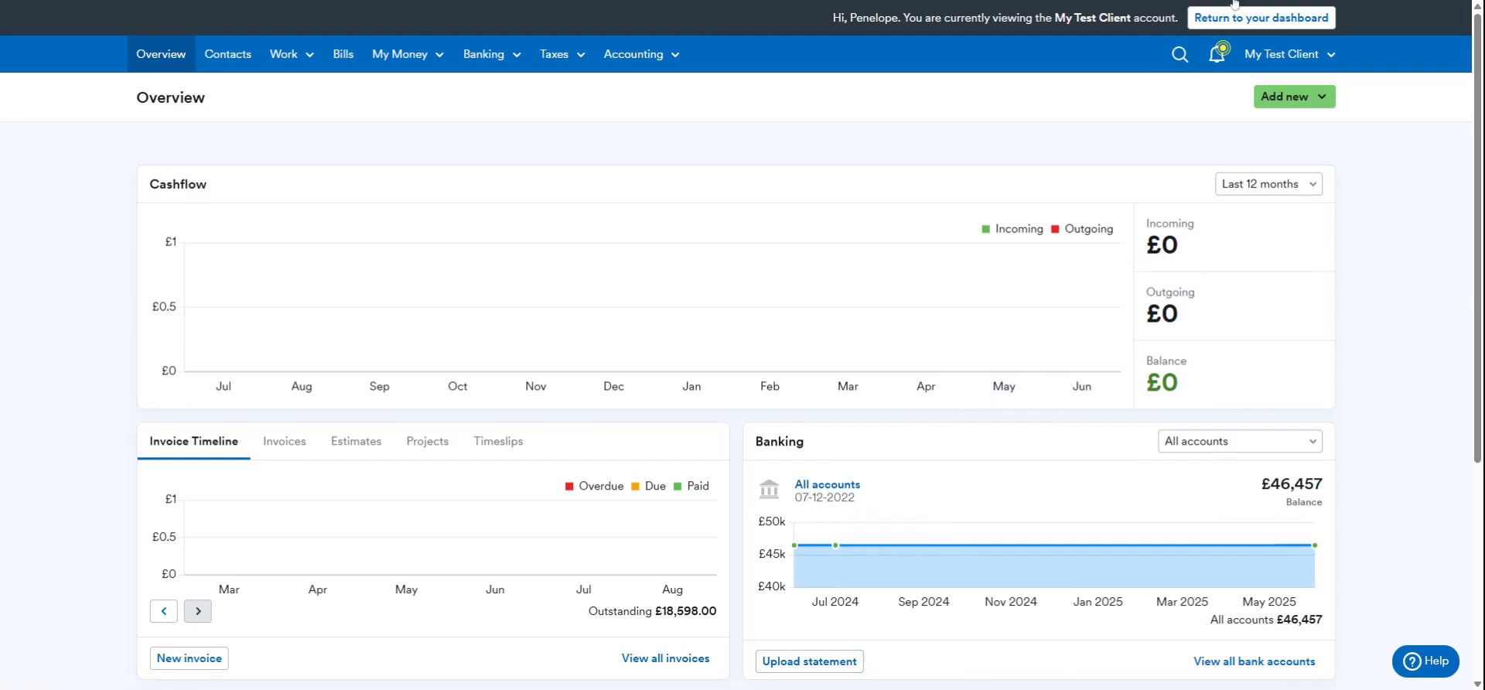
Step: Open the Company Details page from the account settings
click(1285, 56)
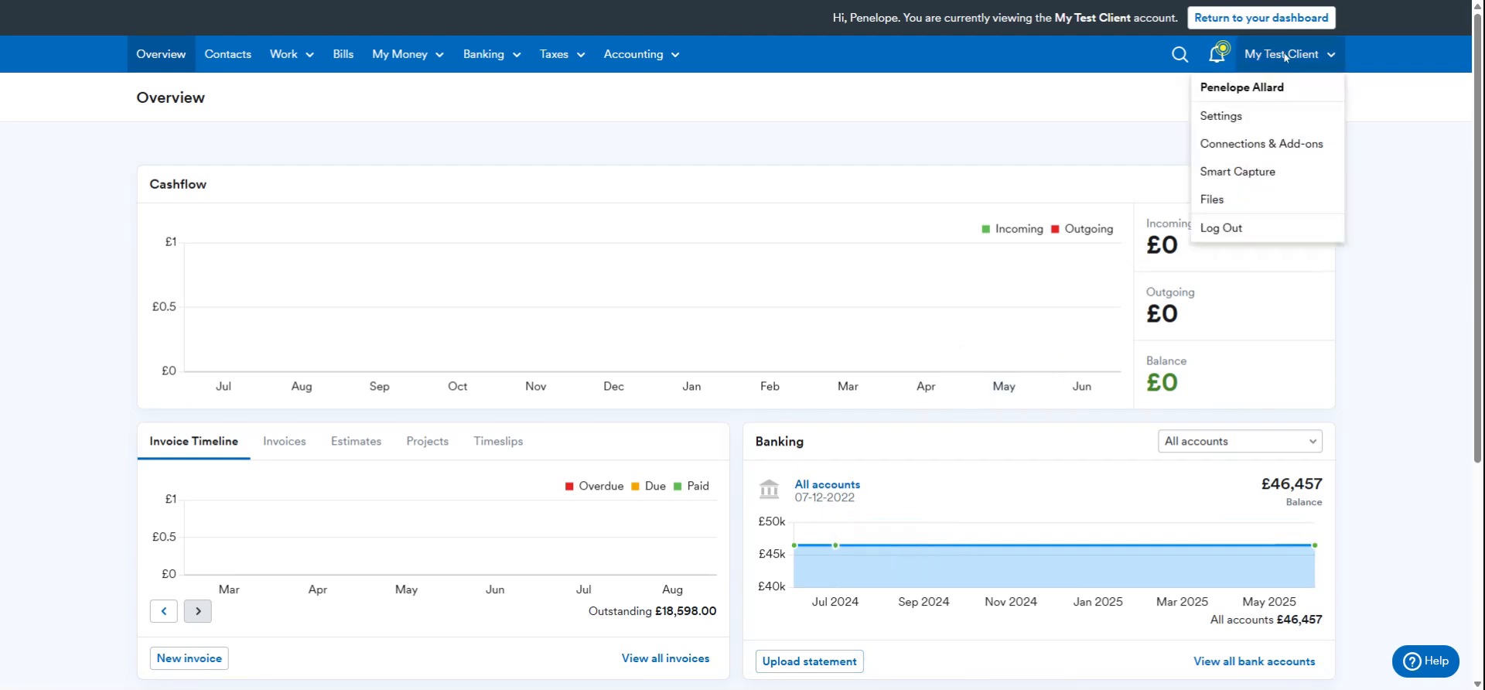
click(1230, 116)
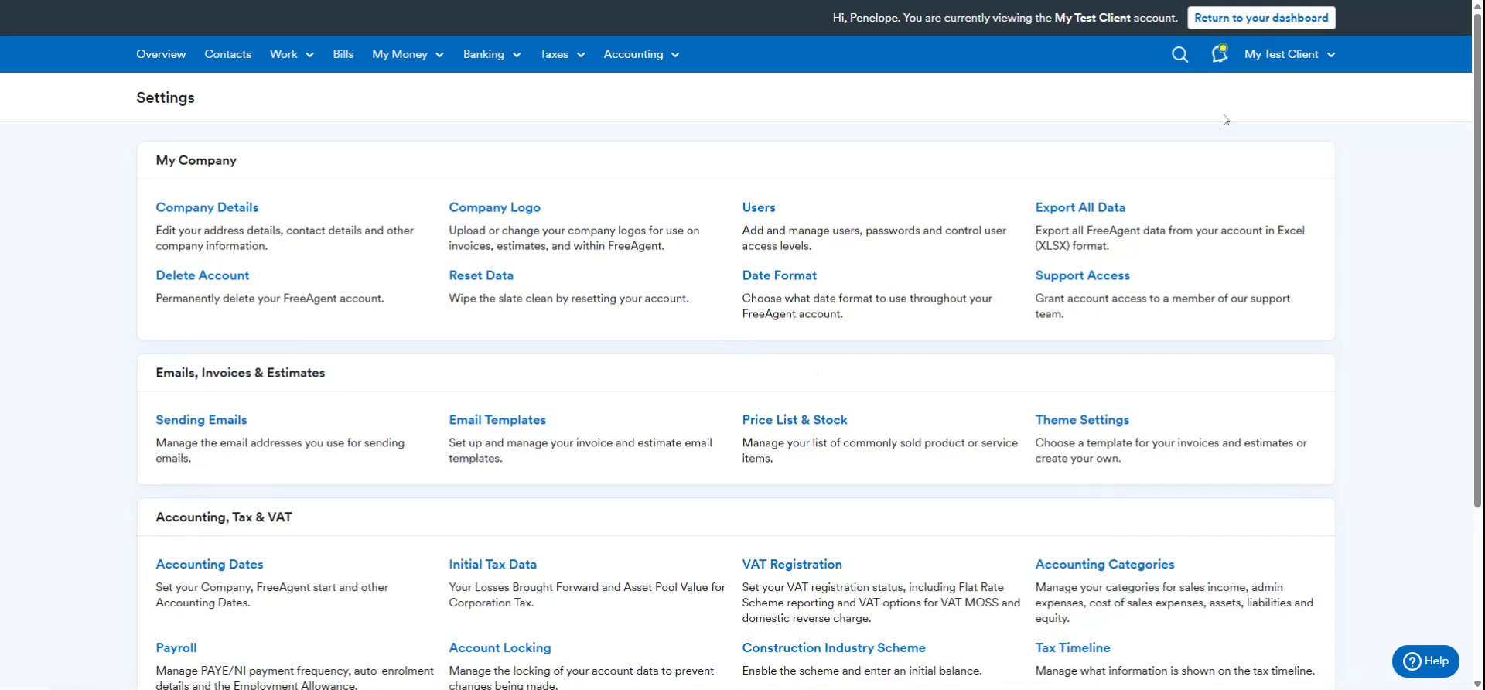
click(225, 210)
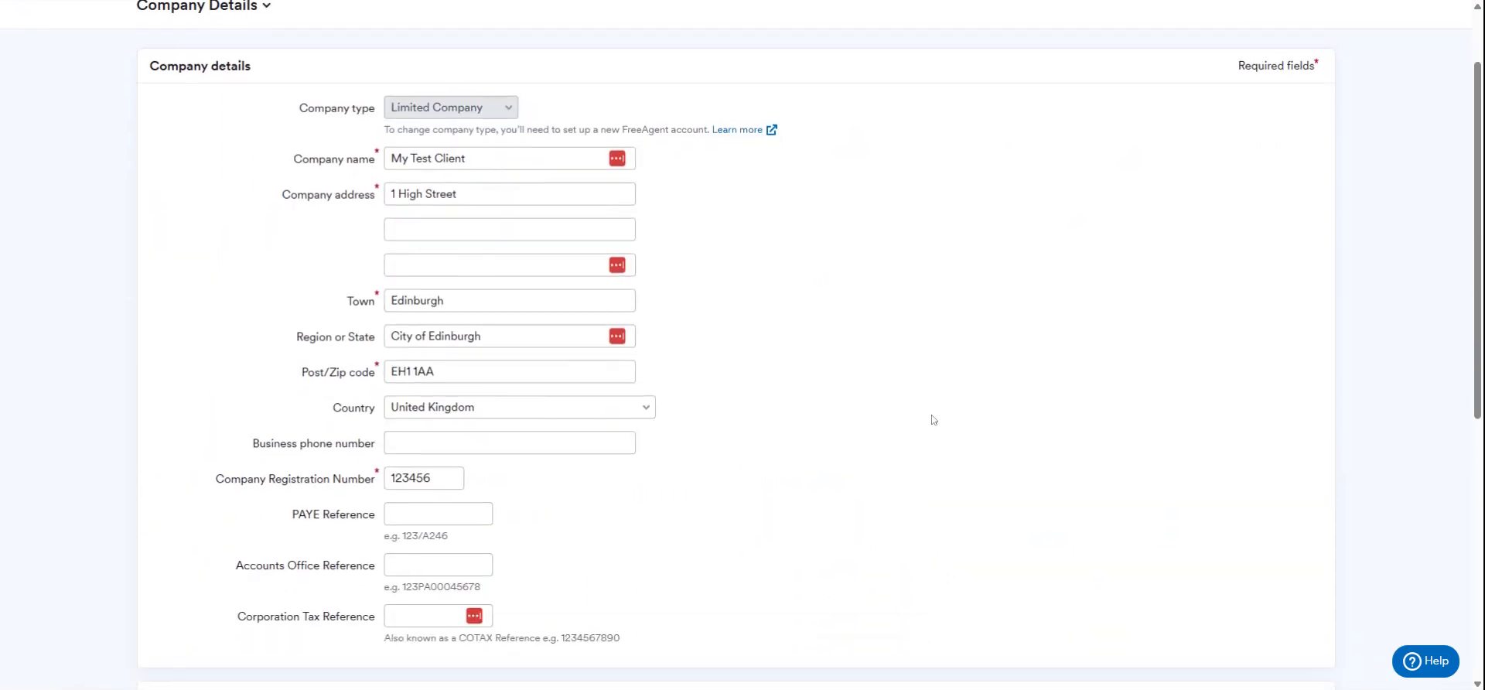
Step: Review the company details form, from company type, address and tax references to contact details and business category, without changing anything
scroll(936, 429, down, 2)
scroll(867, 383, up, 1)
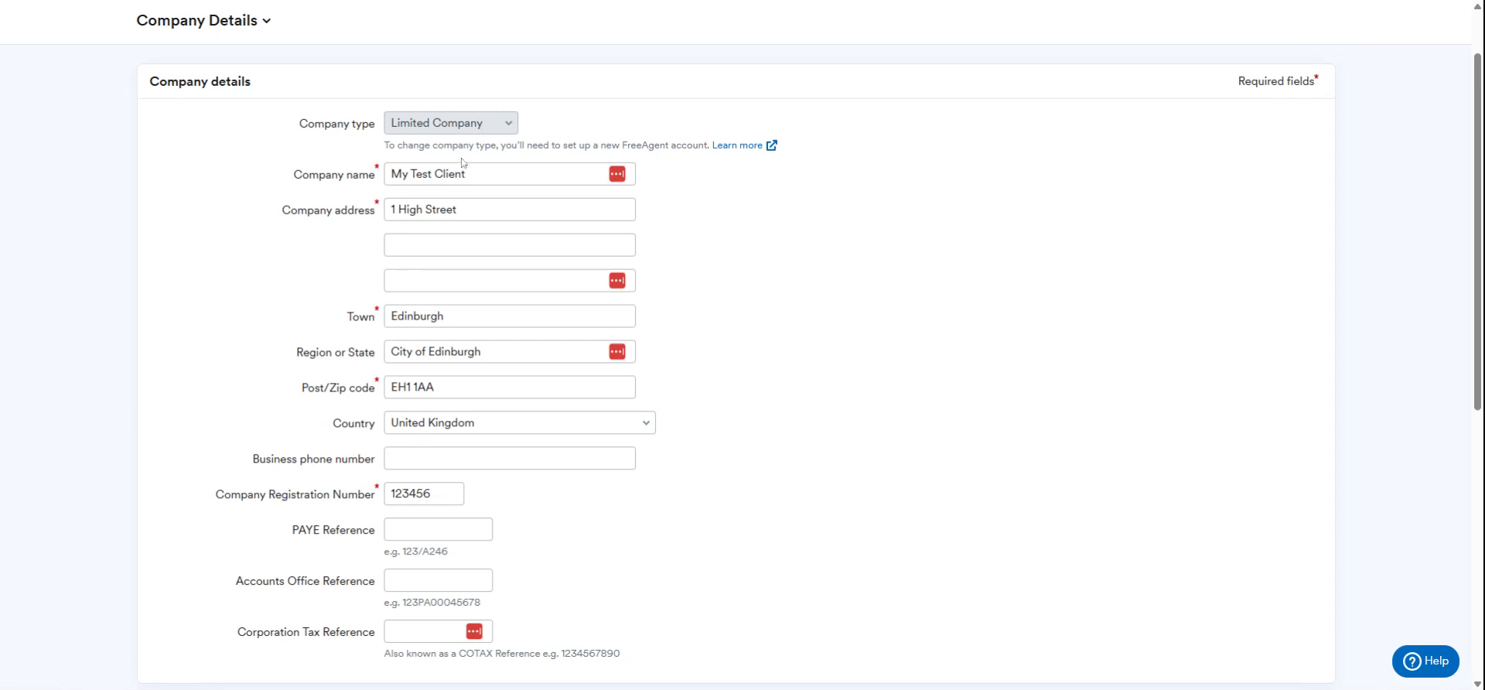
scroll(743, 345, down, 1)
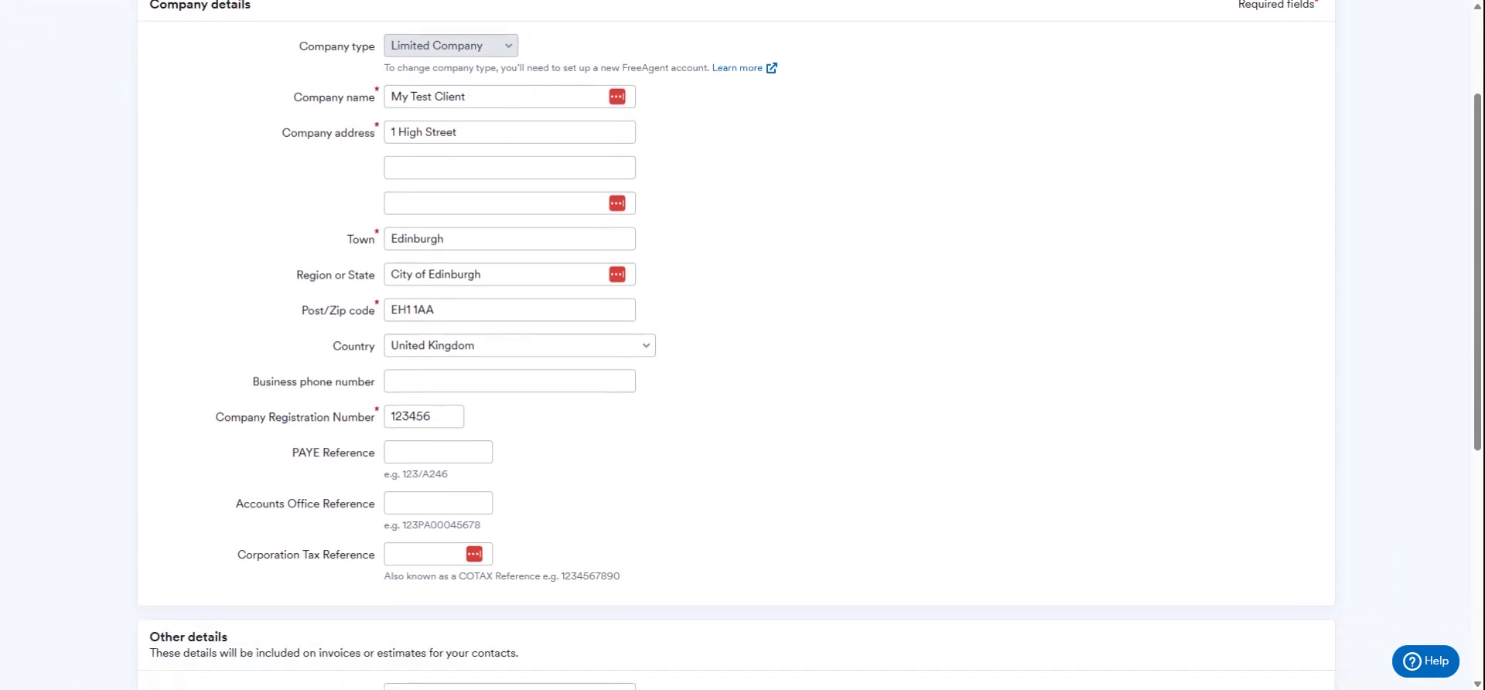
scroll(743, 346, down, 2)
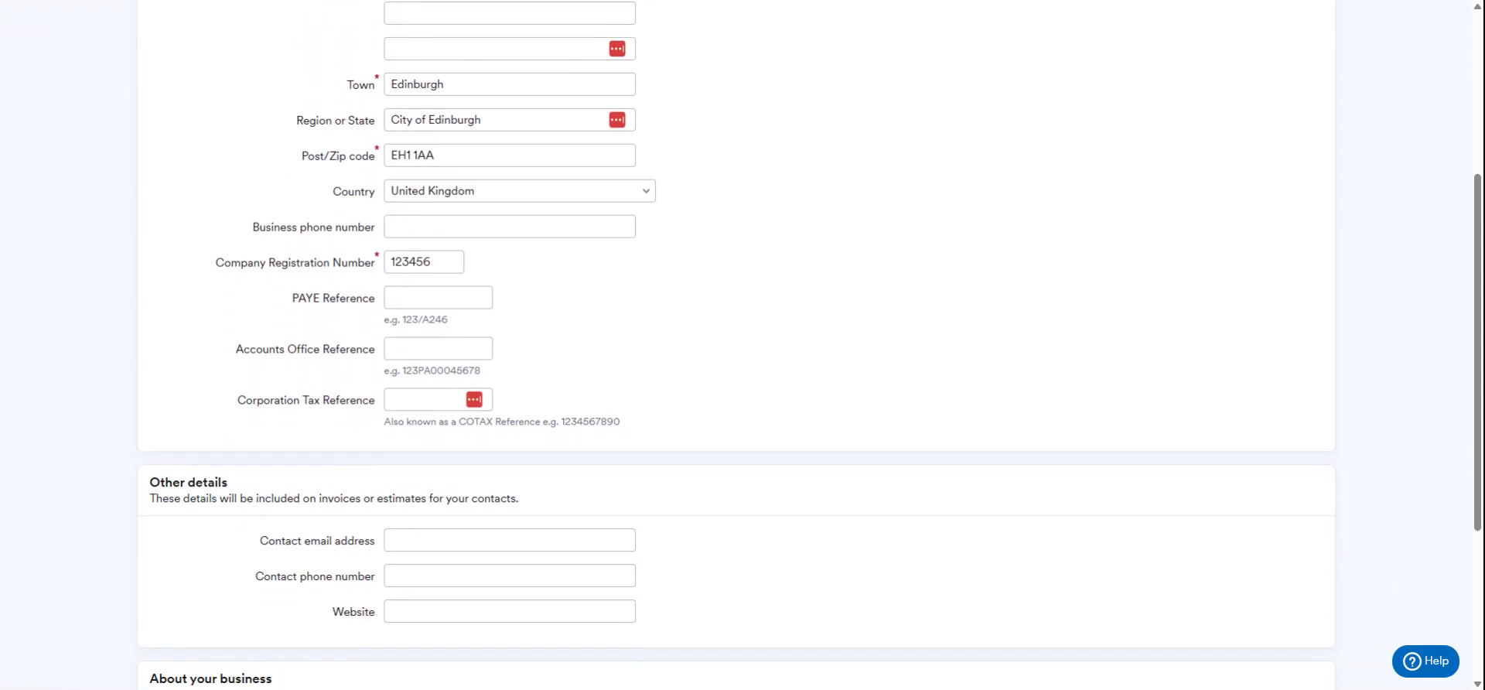
scroll(593, 332, down, 1)
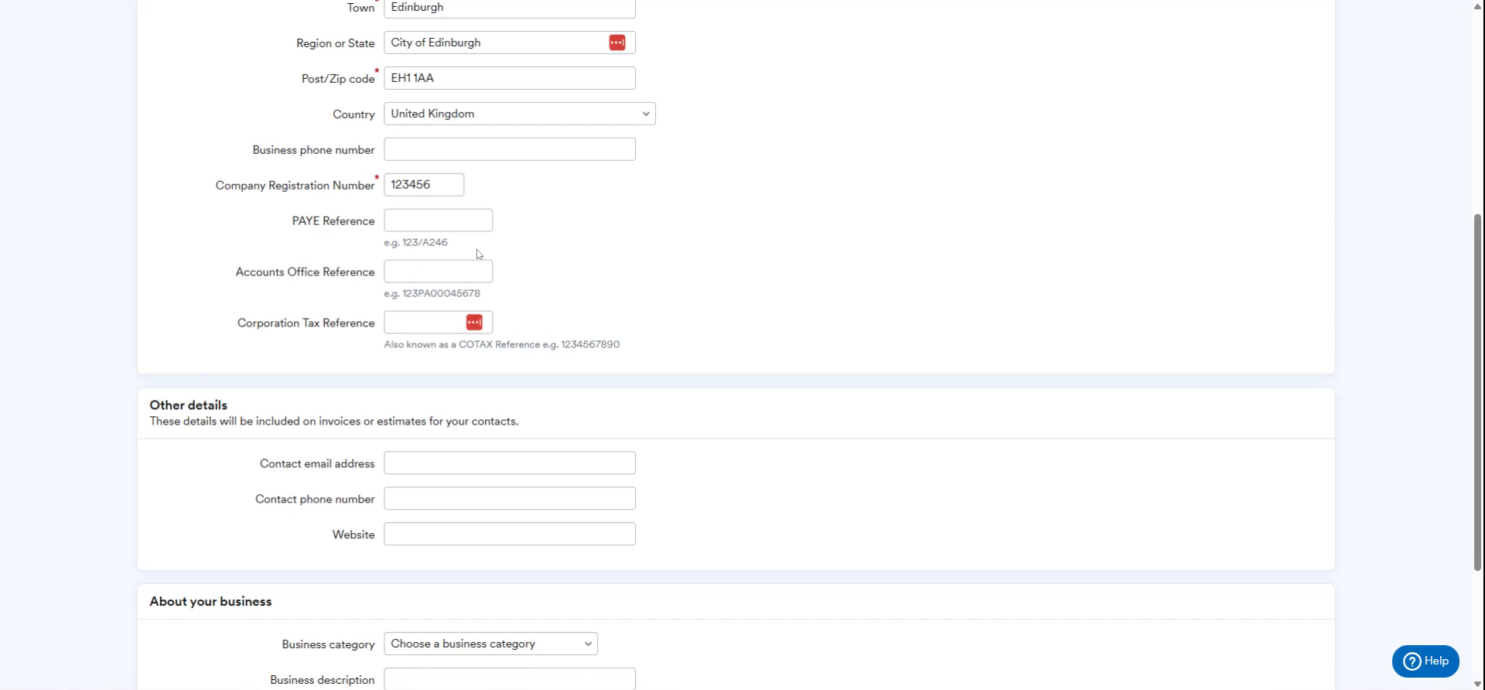
scroll(557, 361, down, 2)
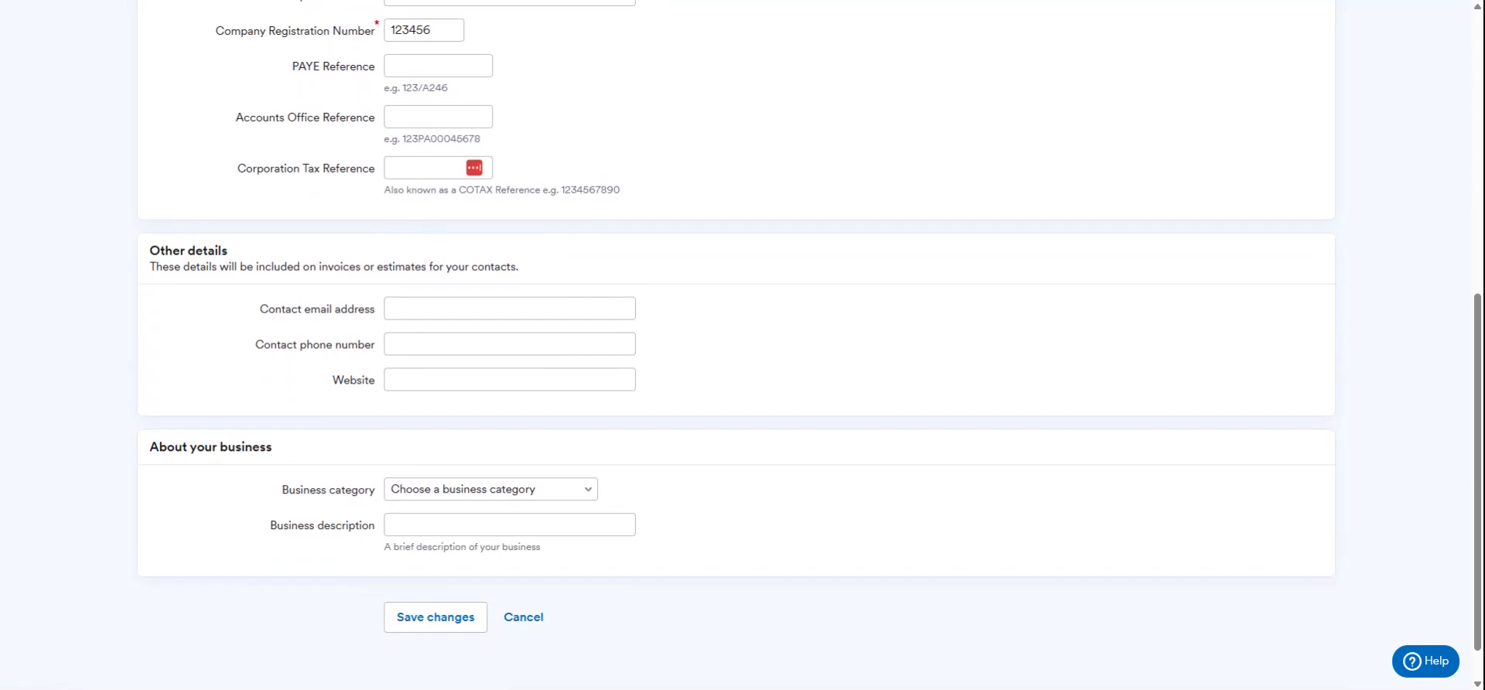
scroll(741, 294, down, 2)
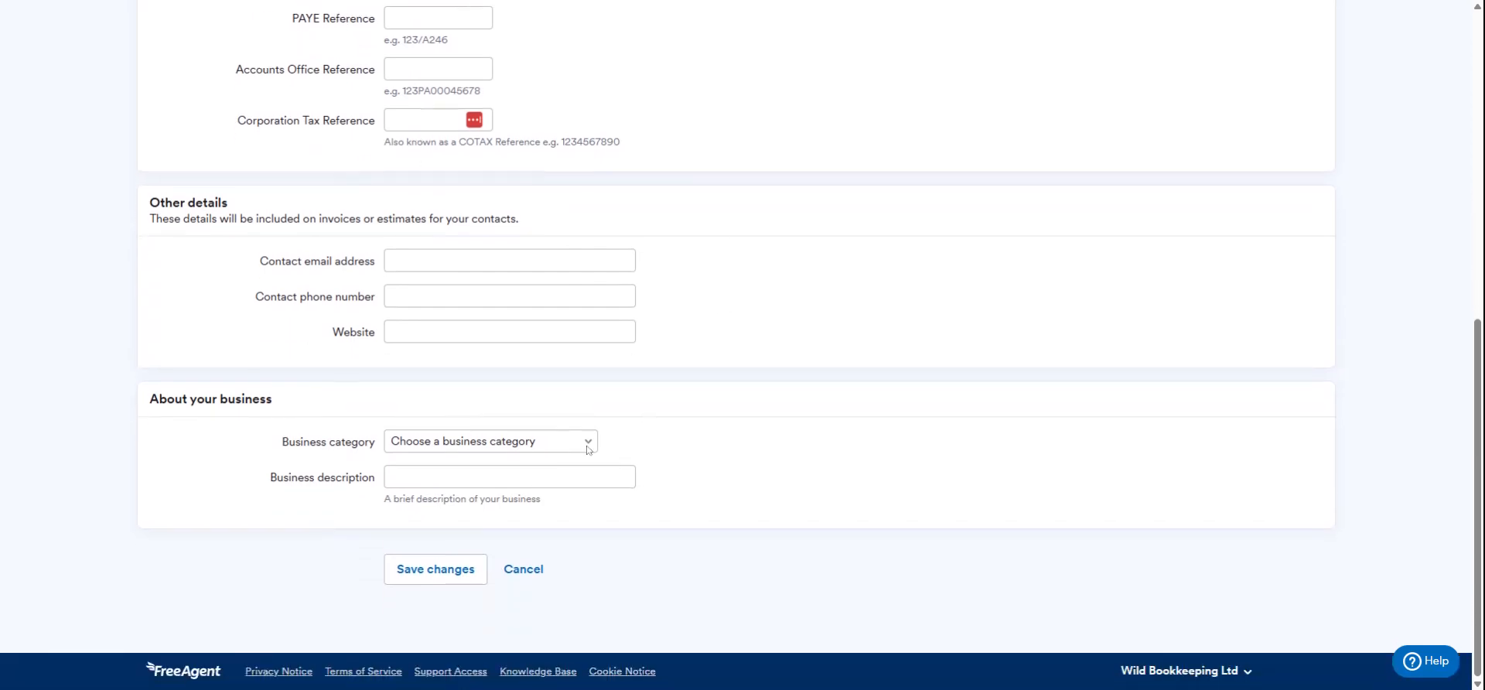
click(453, 446)
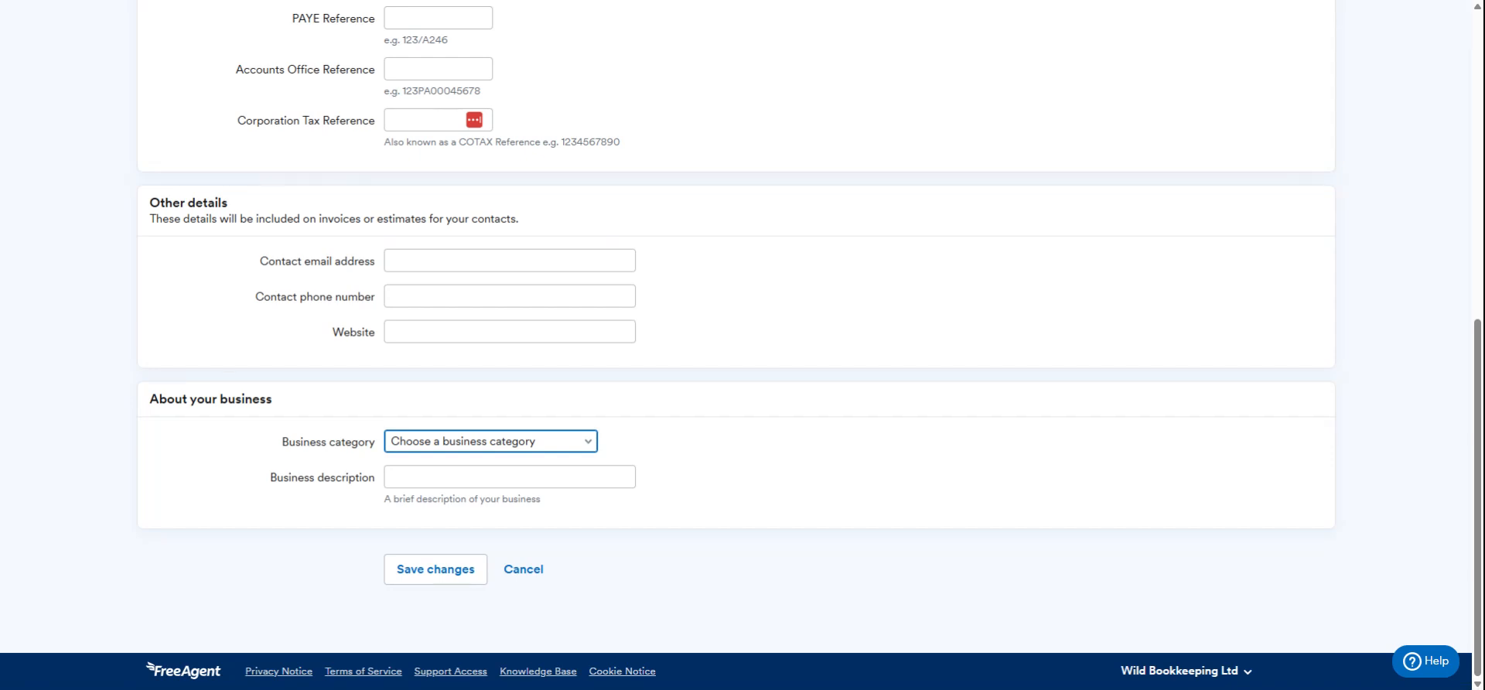
click(824, 339)
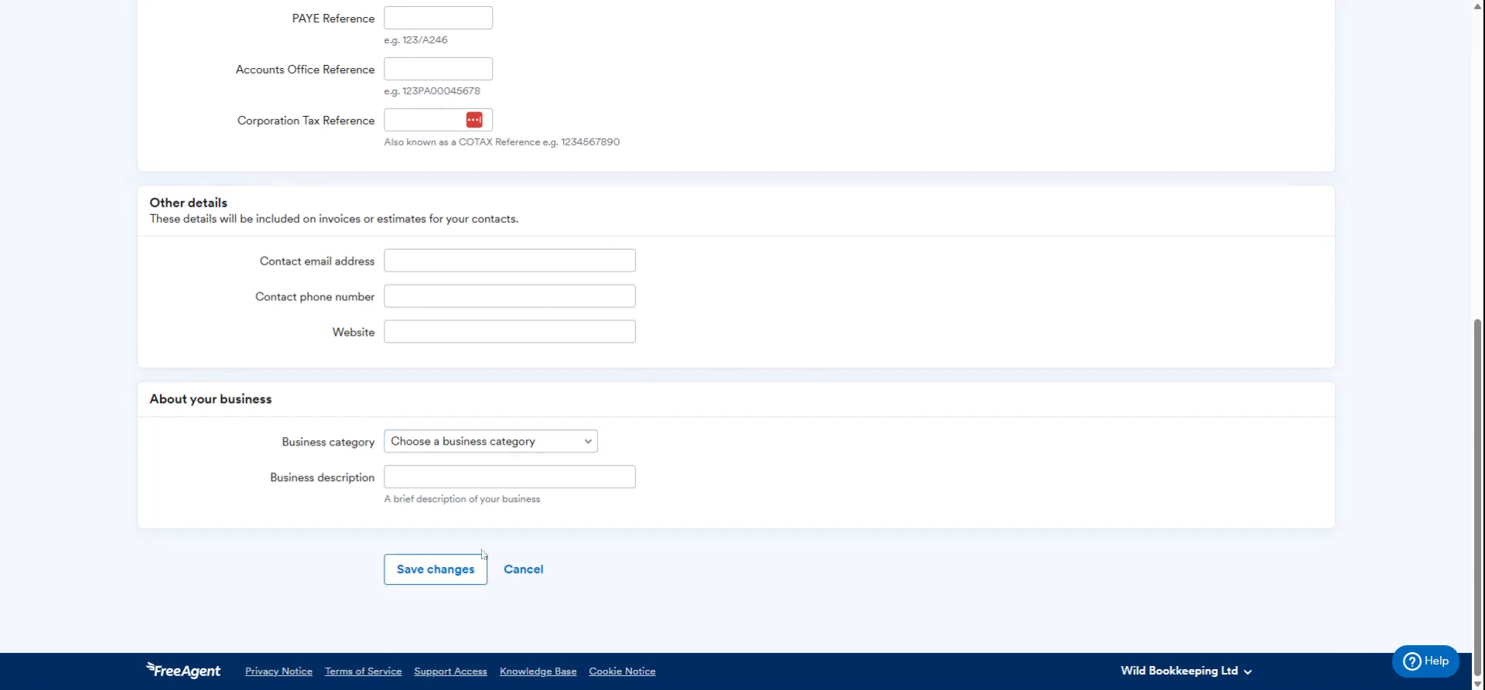
scroll(286, 232, up, 8)
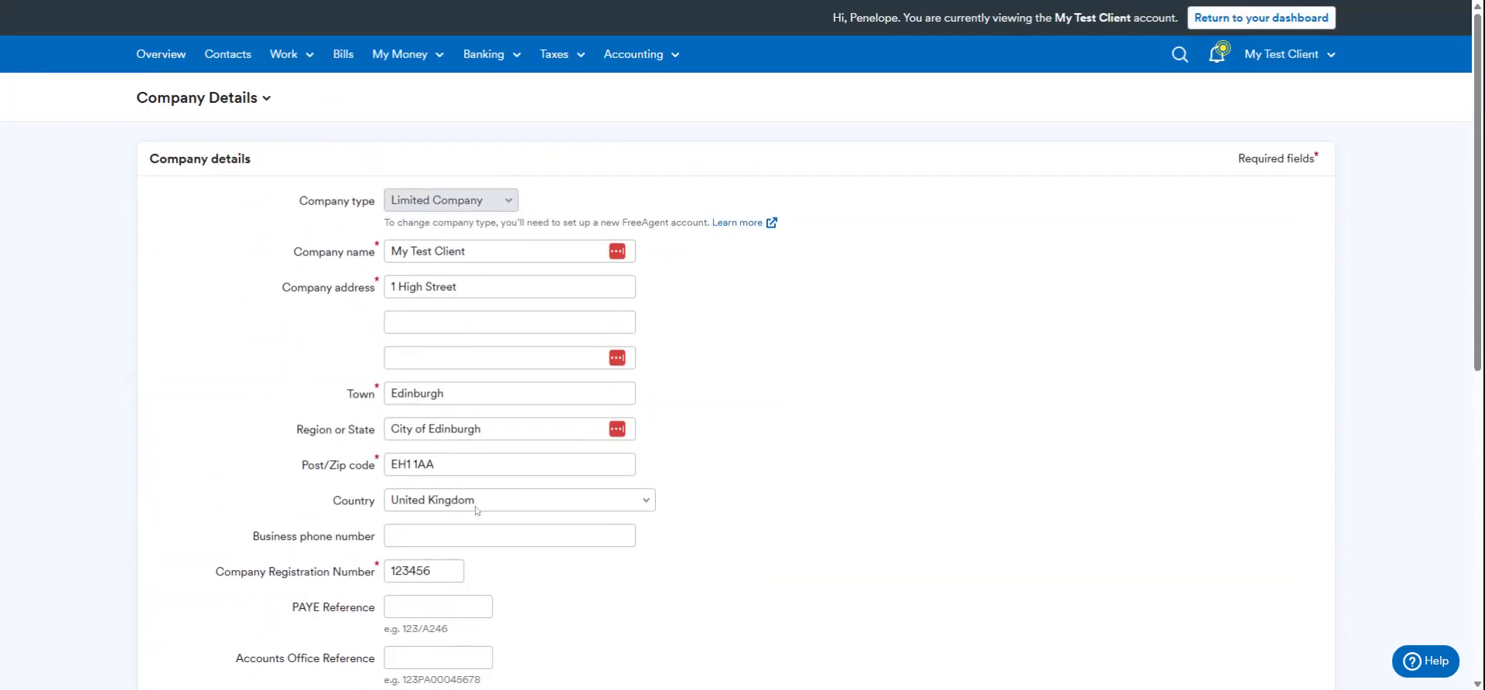
Step: View the Company Logo upload settings and the list of account users
click(179, 101)
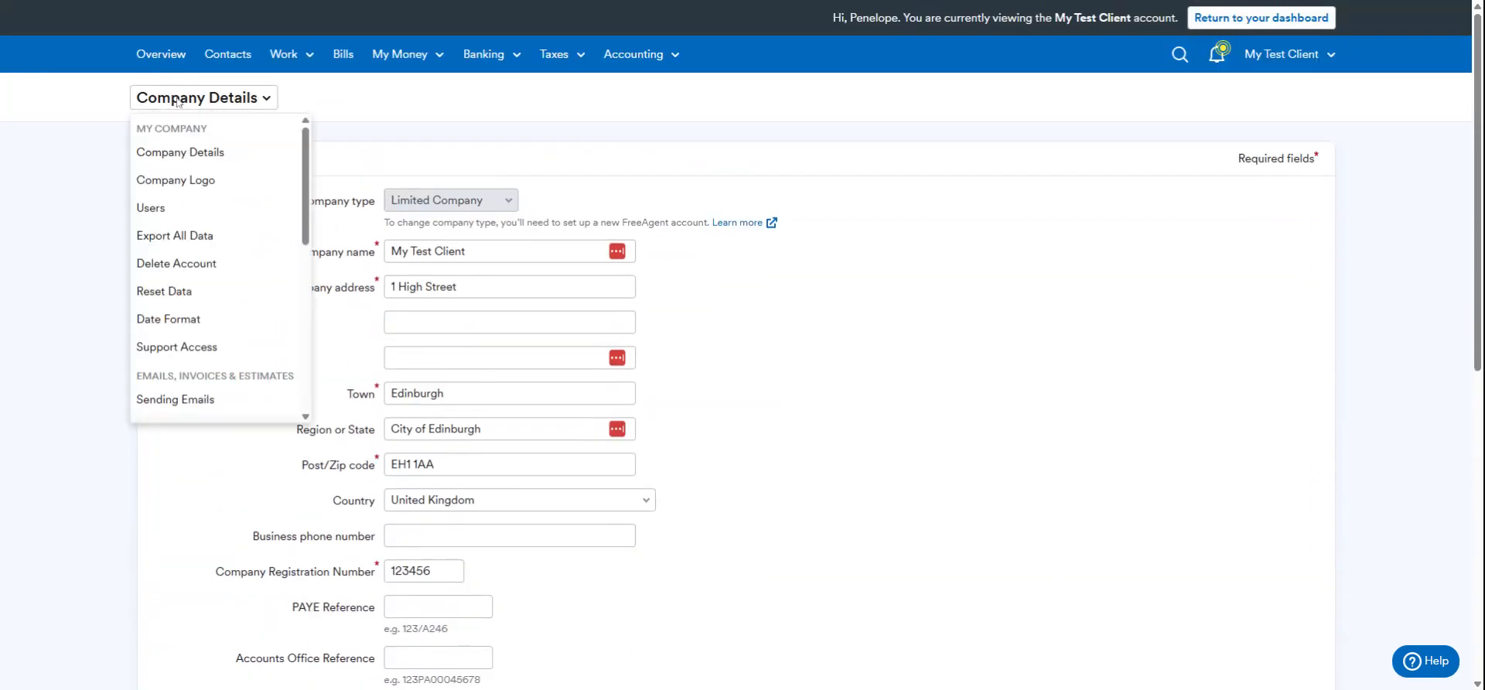
click(175, 181)
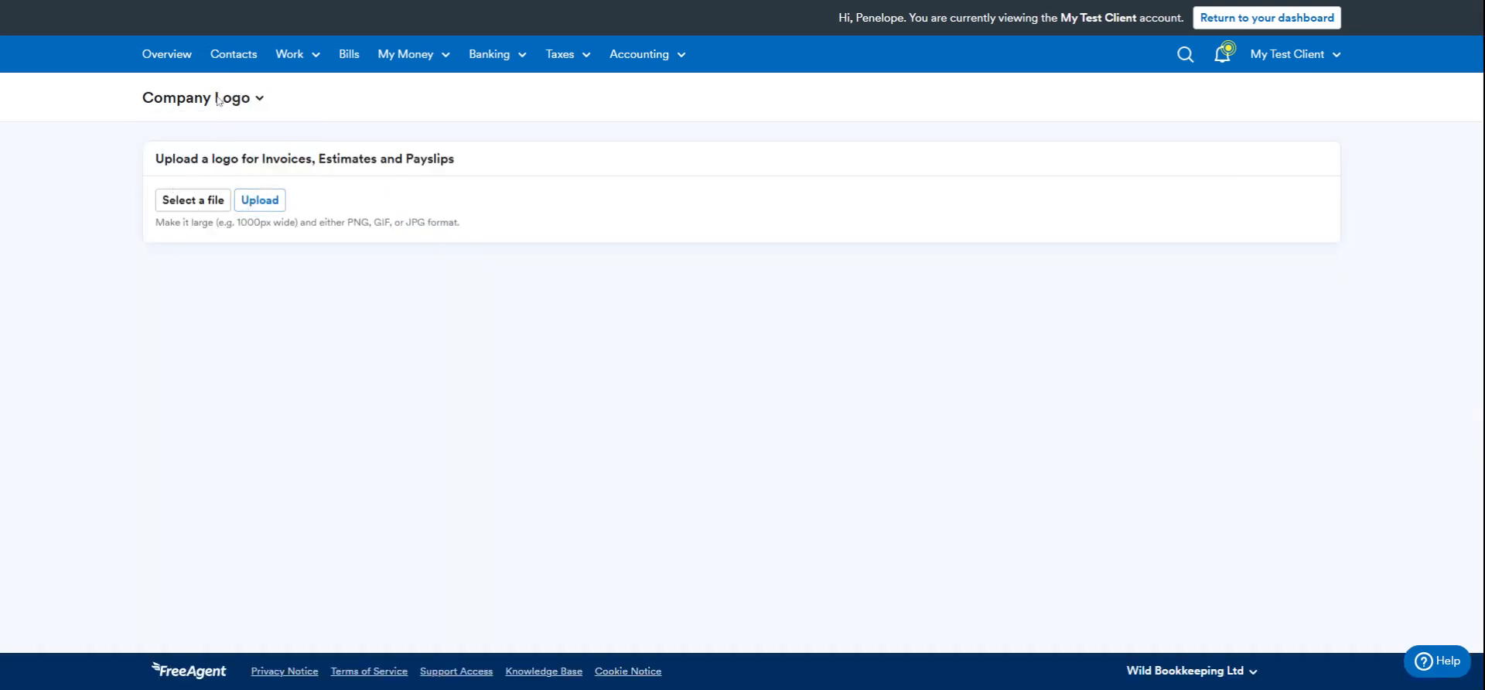
click(217, 102)
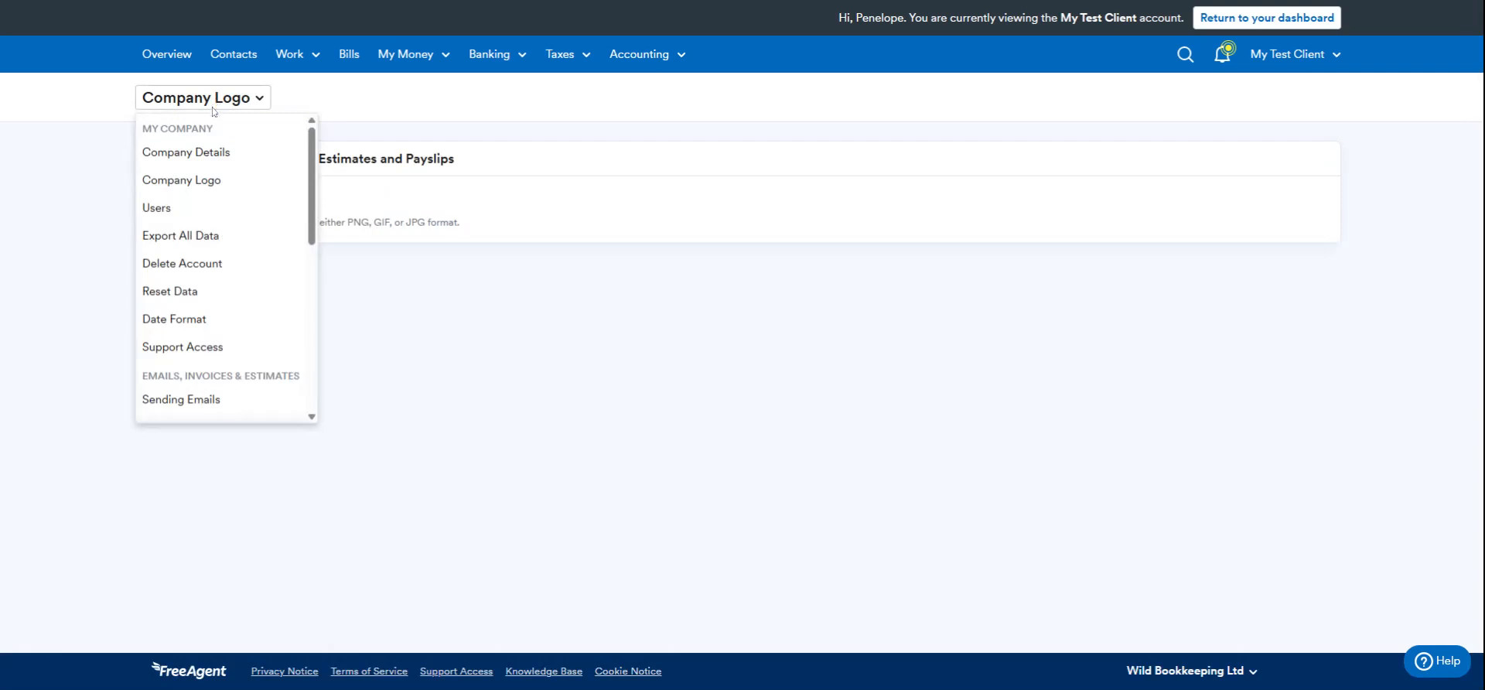
click(164, 216)
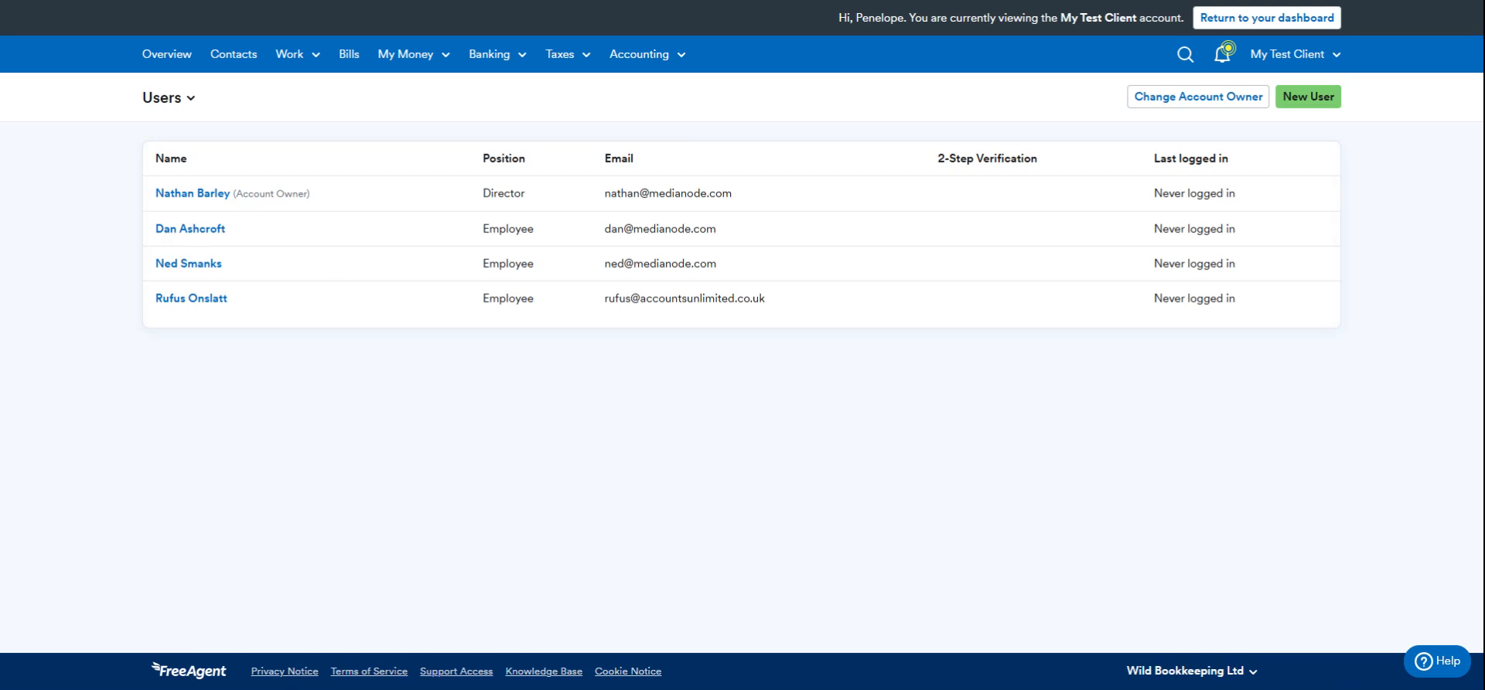
Step: View the Export All Data options and the Sending Emails settings, including the custom email domains
click(174, 98)
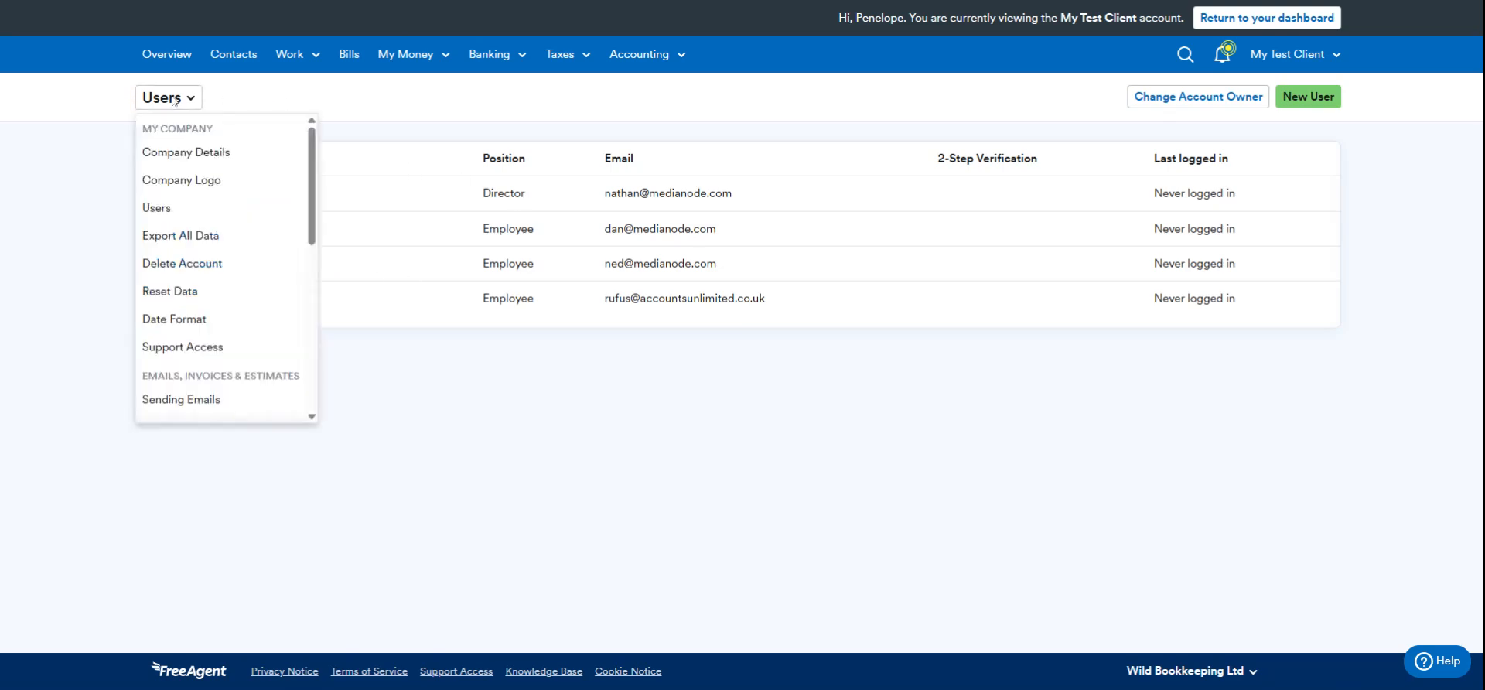
click(162, 240)
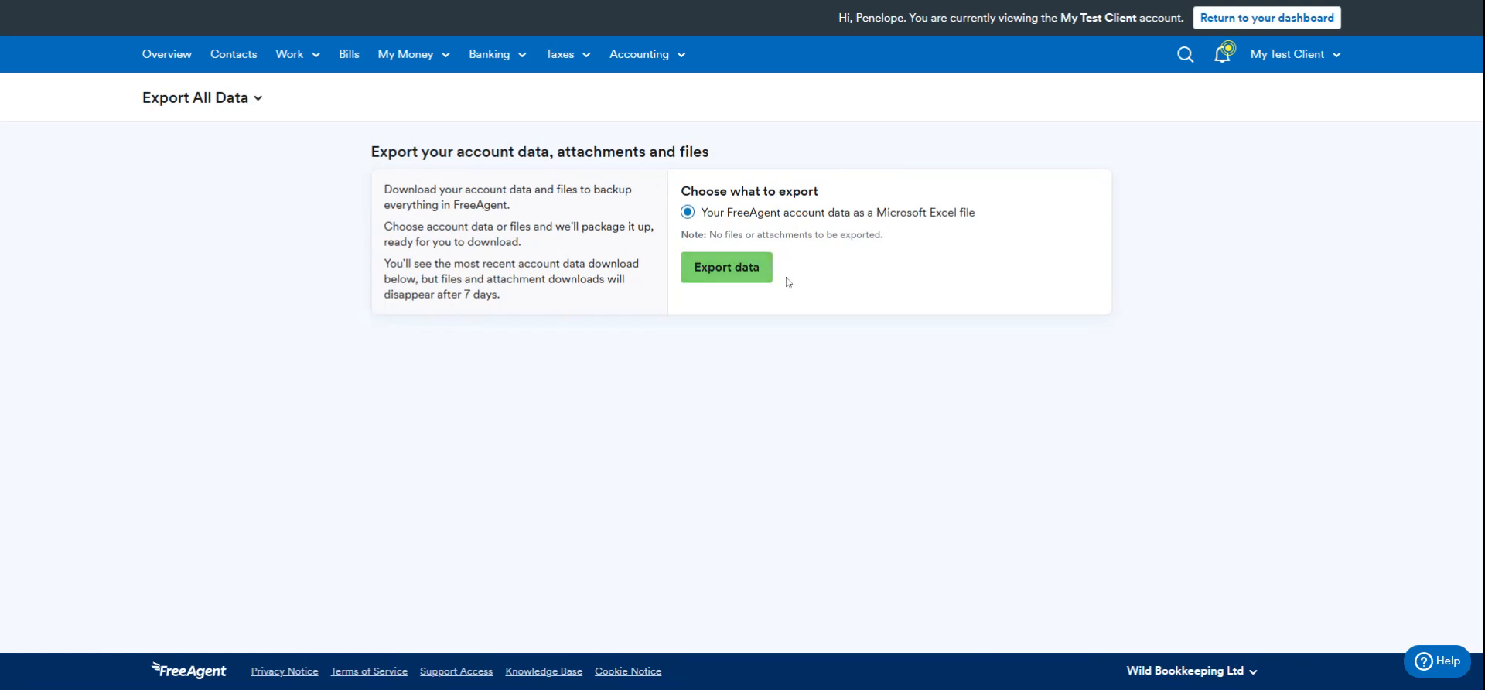
click(149, 99)
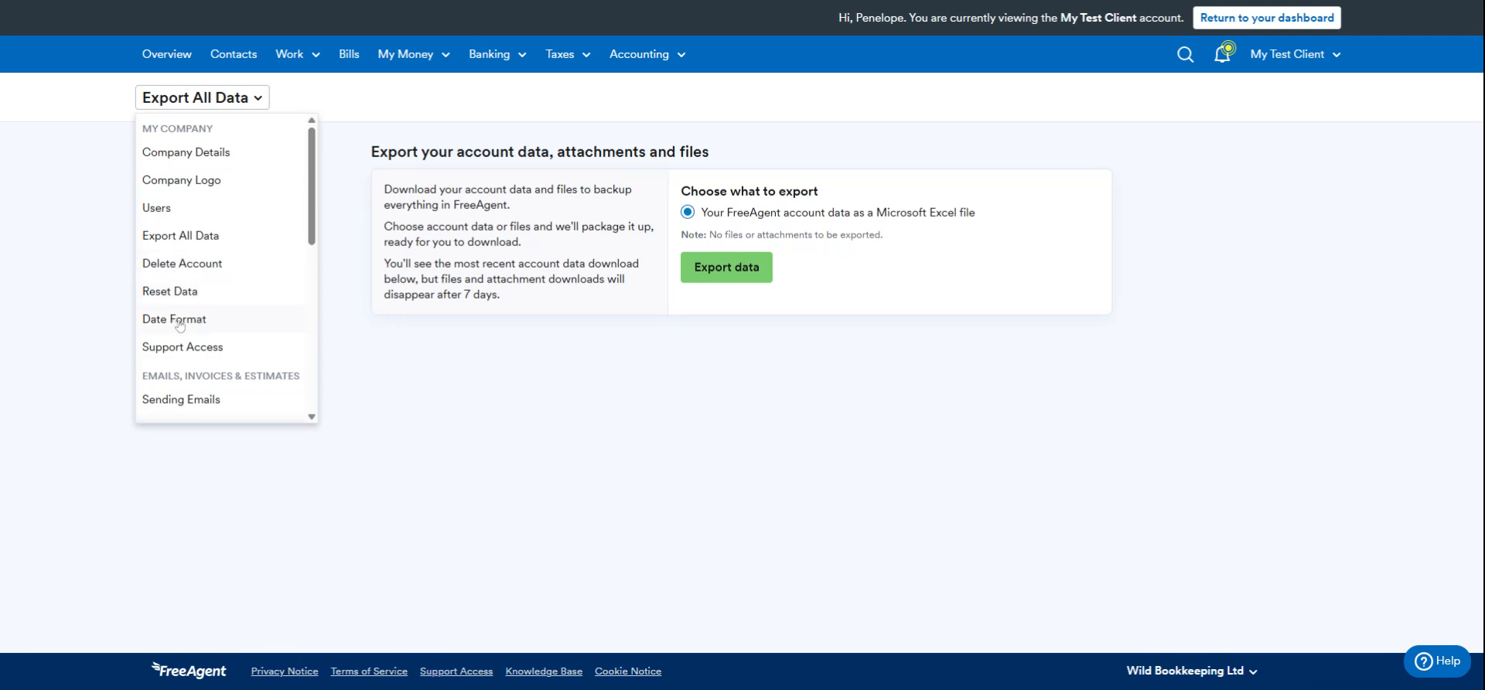
scroll(236, 350, down, 1)
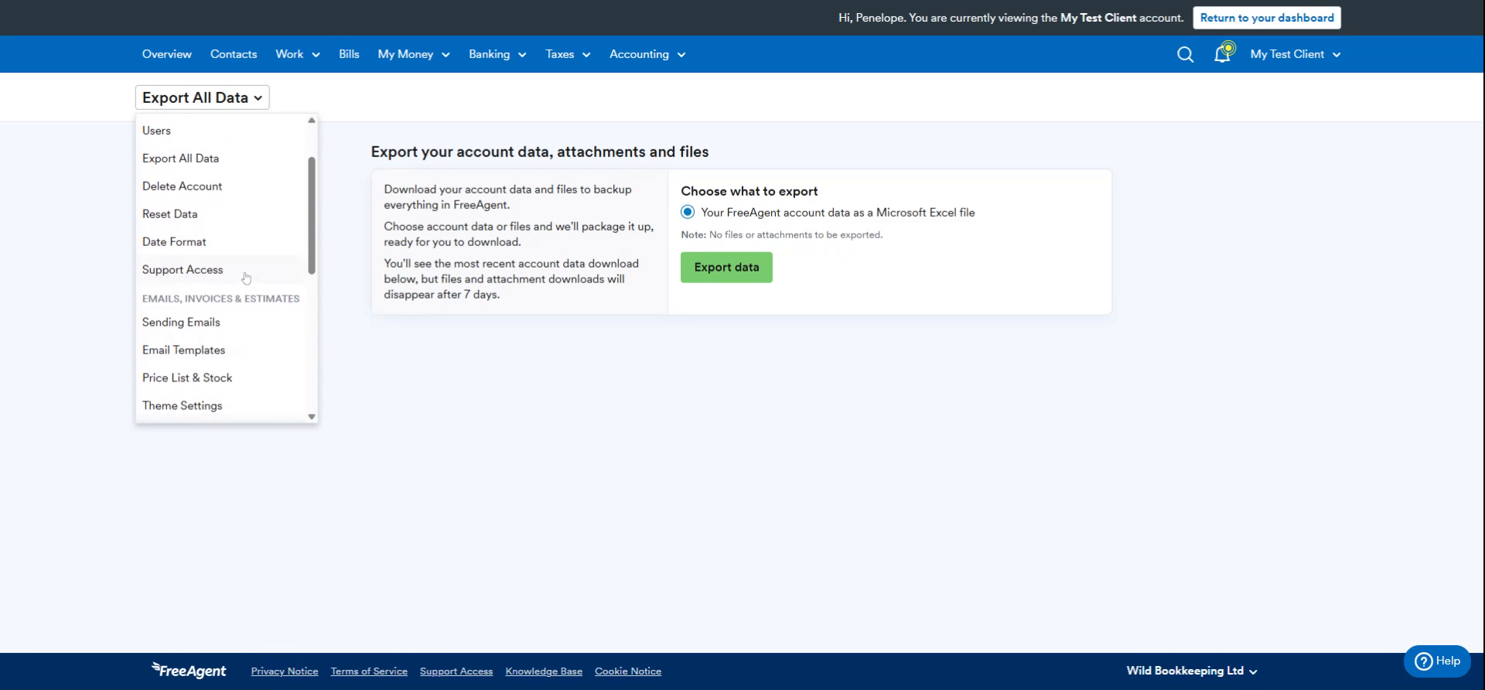
scroll(246, 279, down, 2)
click(172, 168)
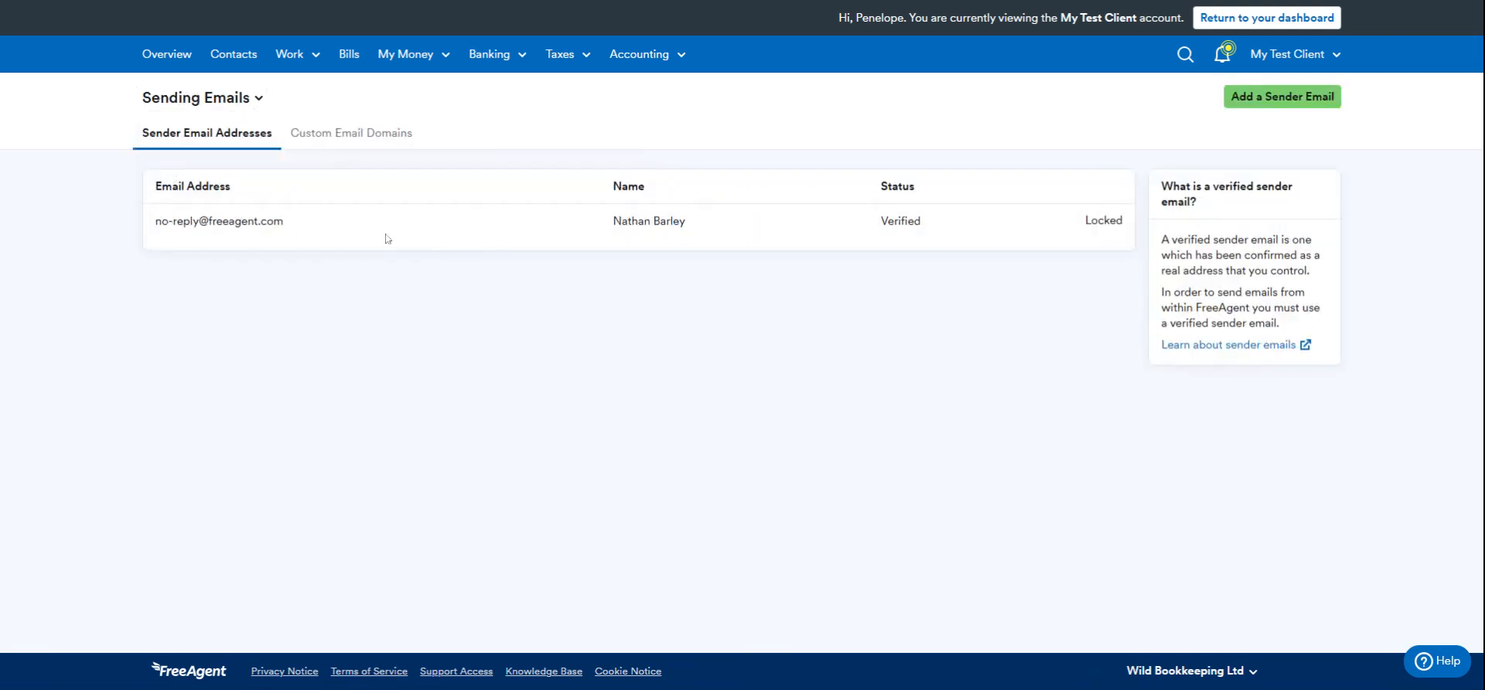
click(371, 149)
Step: Open the Email Templates settings and review the New Invoice email template
click(210, 107)
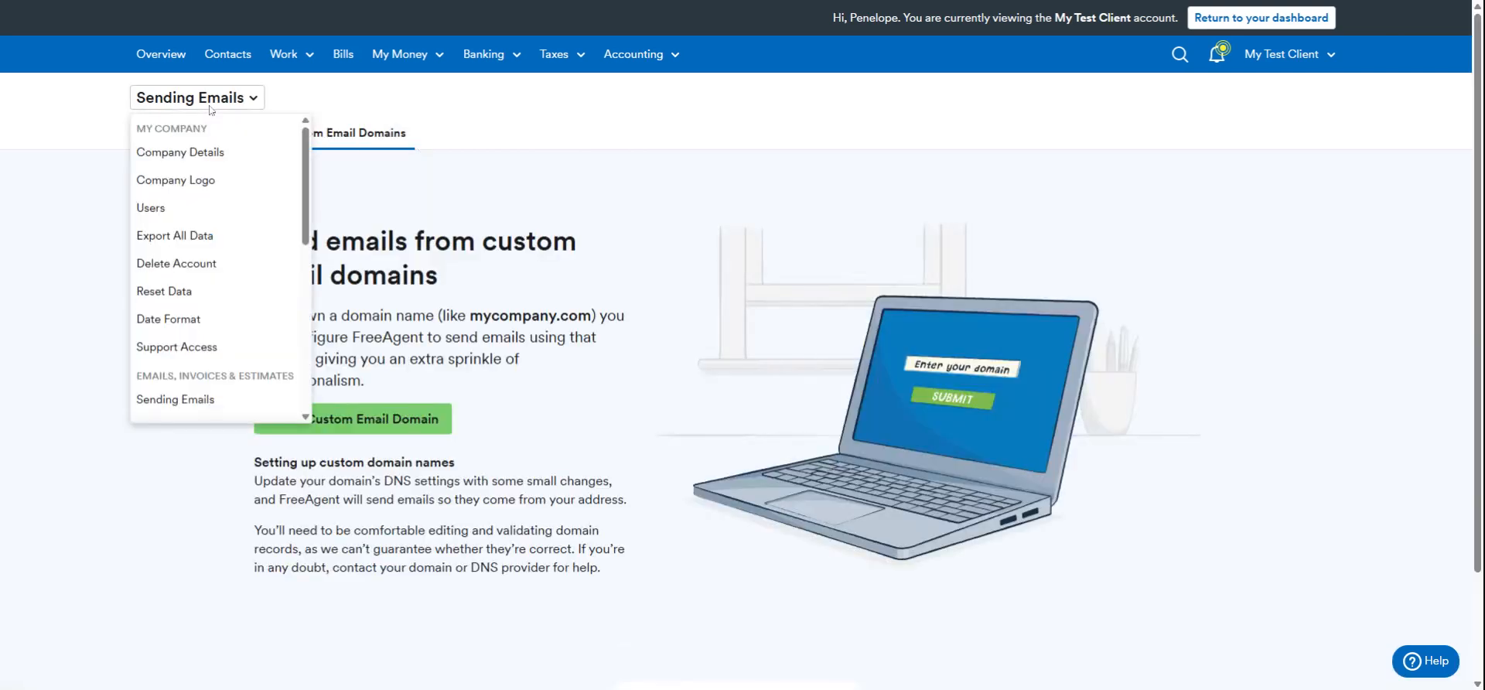
scroll(203, 274, down, 2)
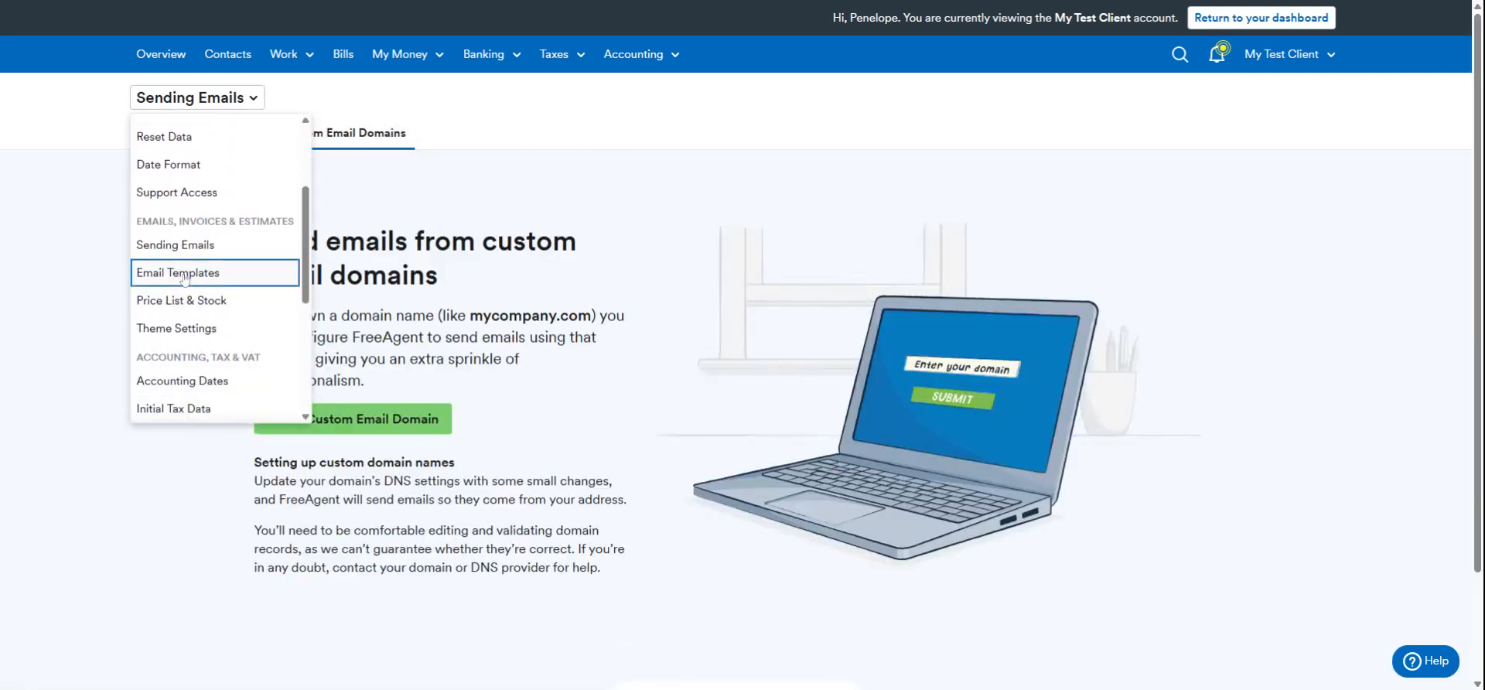
click(183, 275)
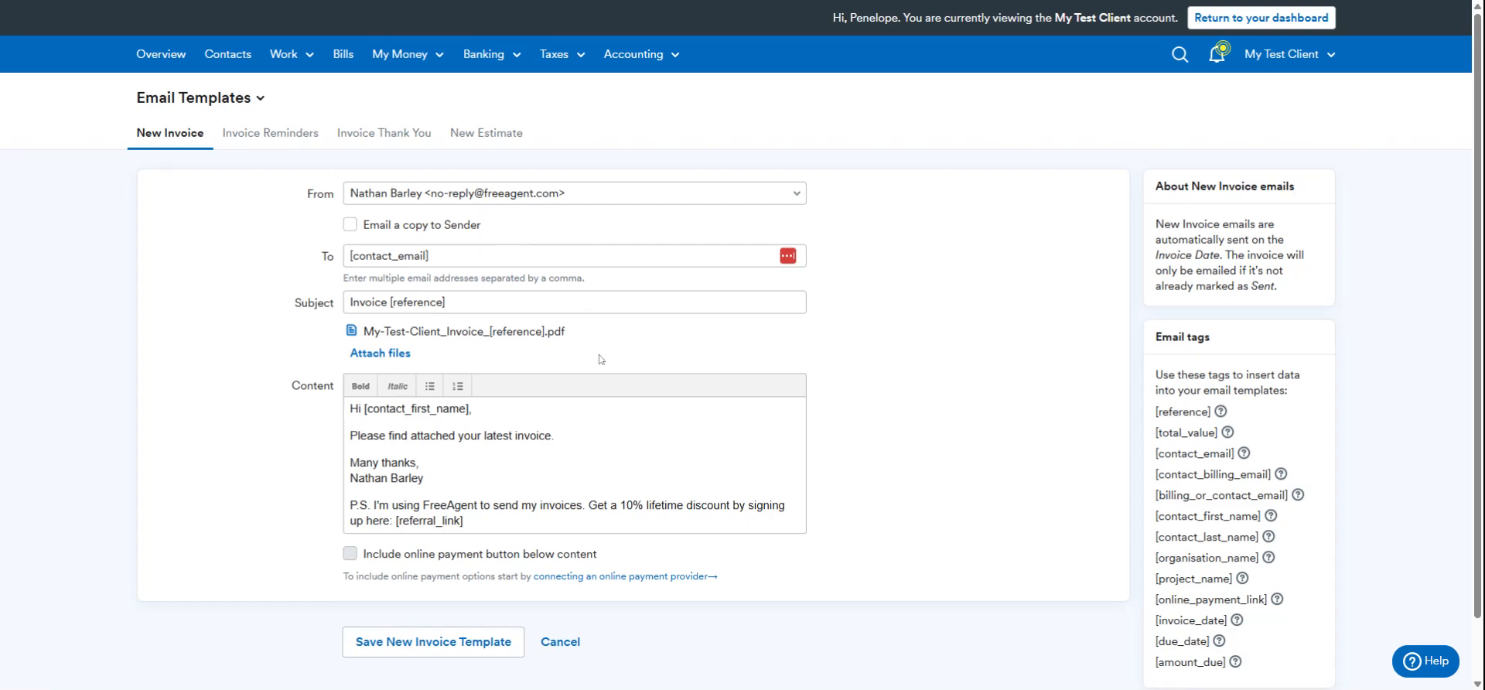
scroll(596, 391, down, 1)
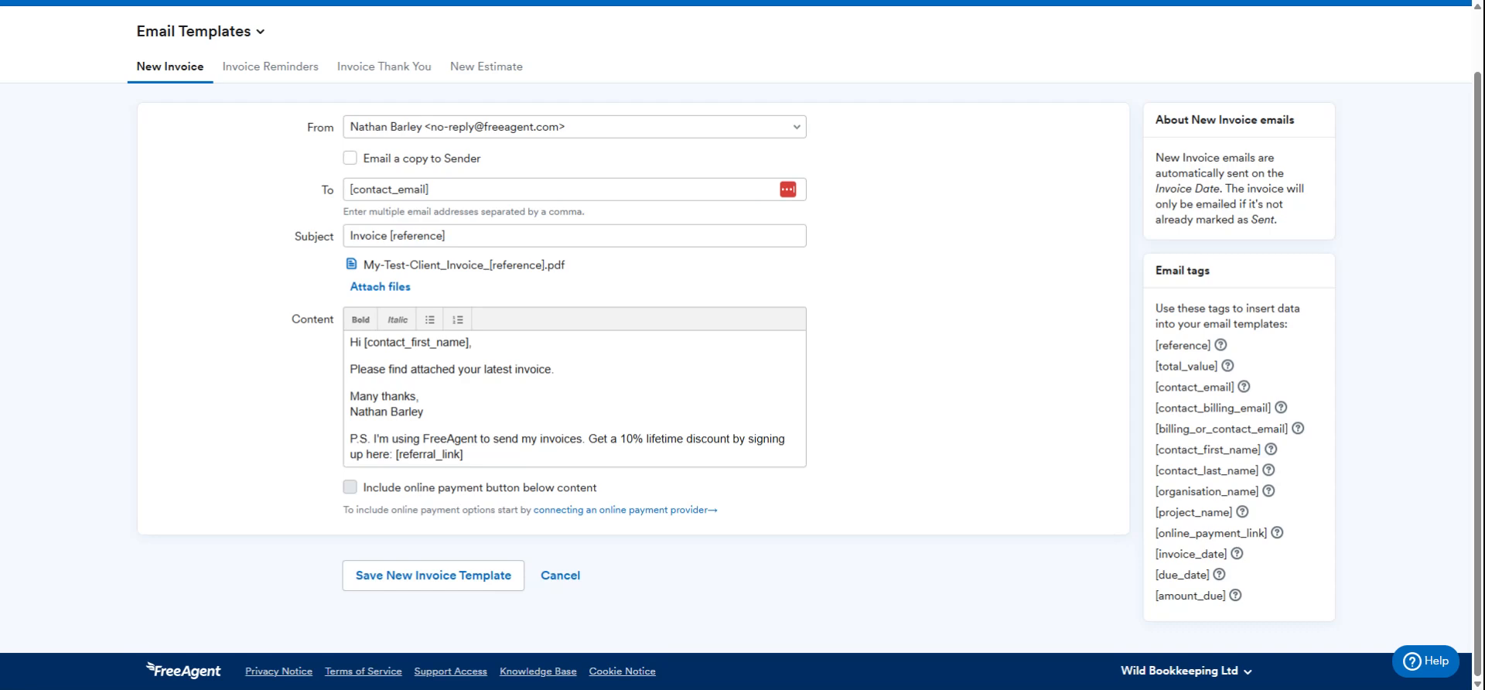
Step: Start a new invoice reminder from the Invoice Reminders templates and review its rule and email content fields
click(257, 69)
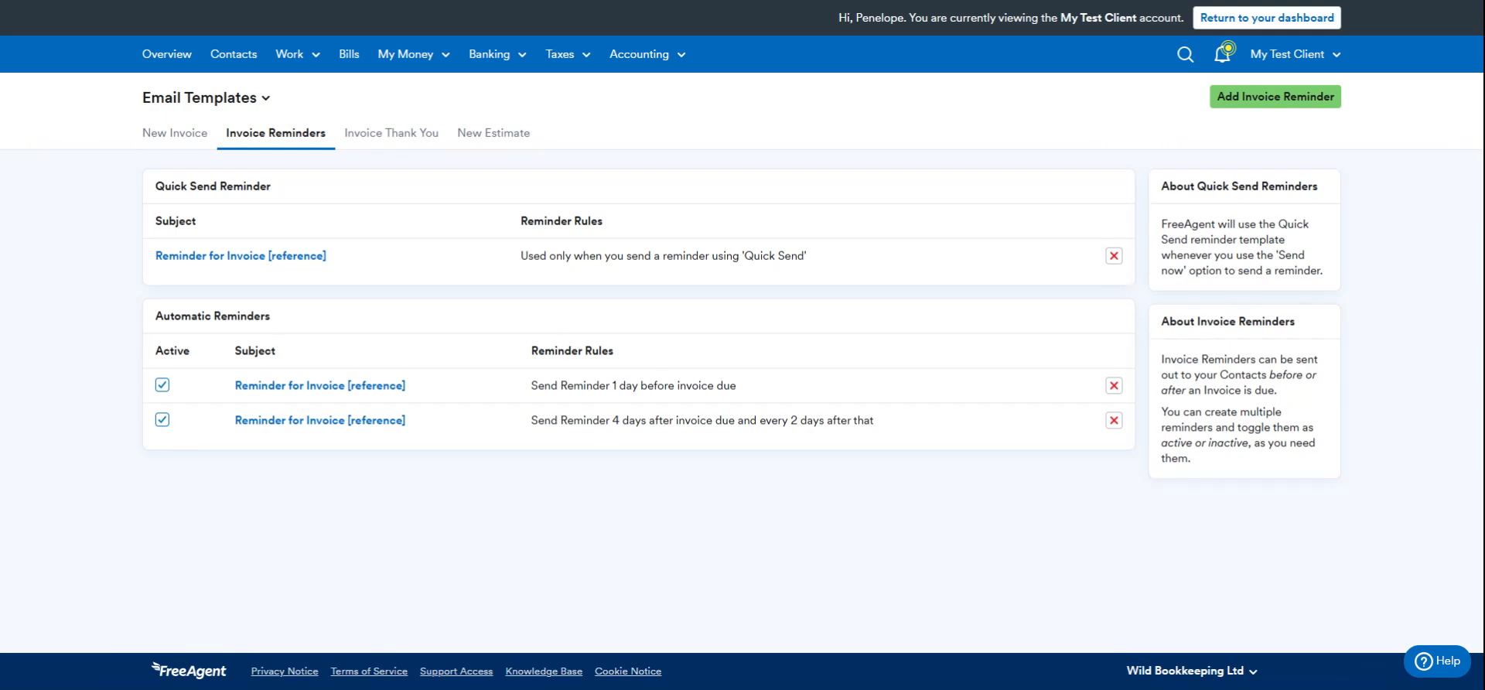
click(1251, 99)
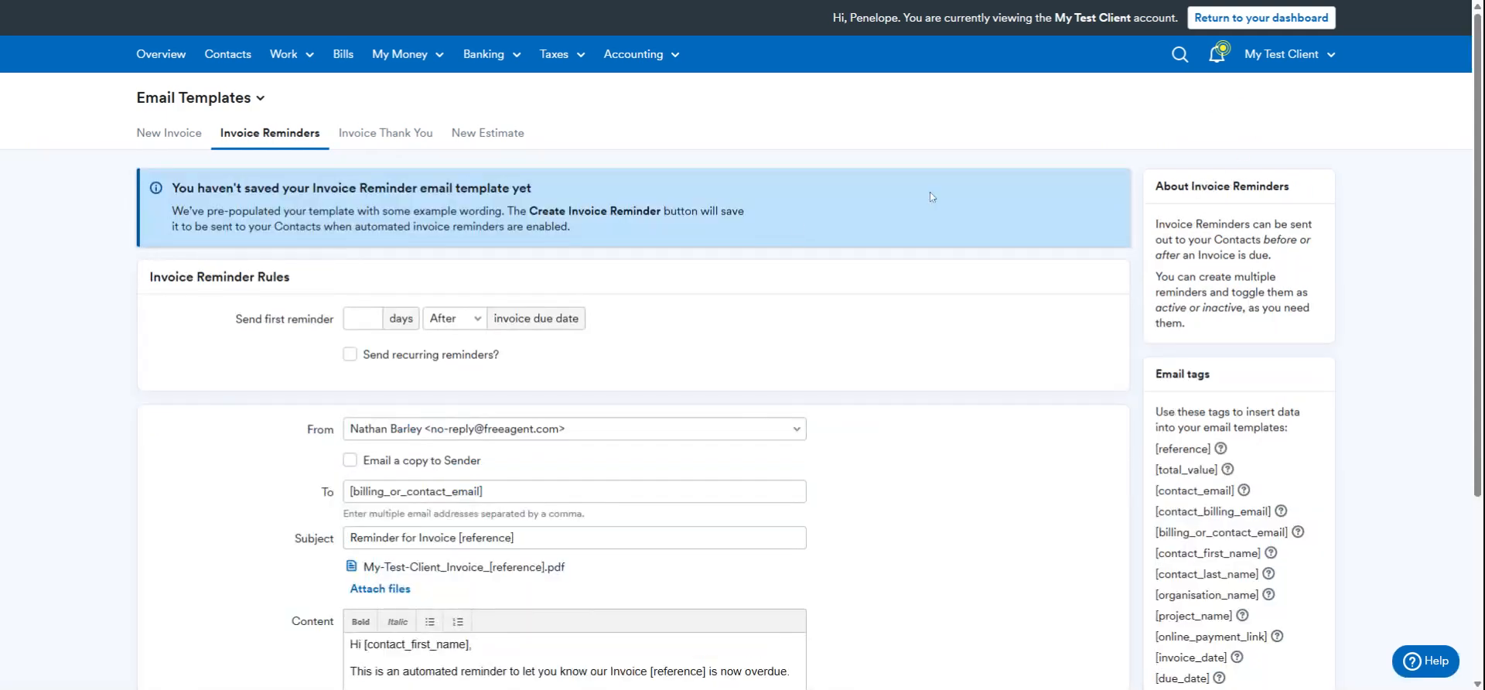
click(363, 318)
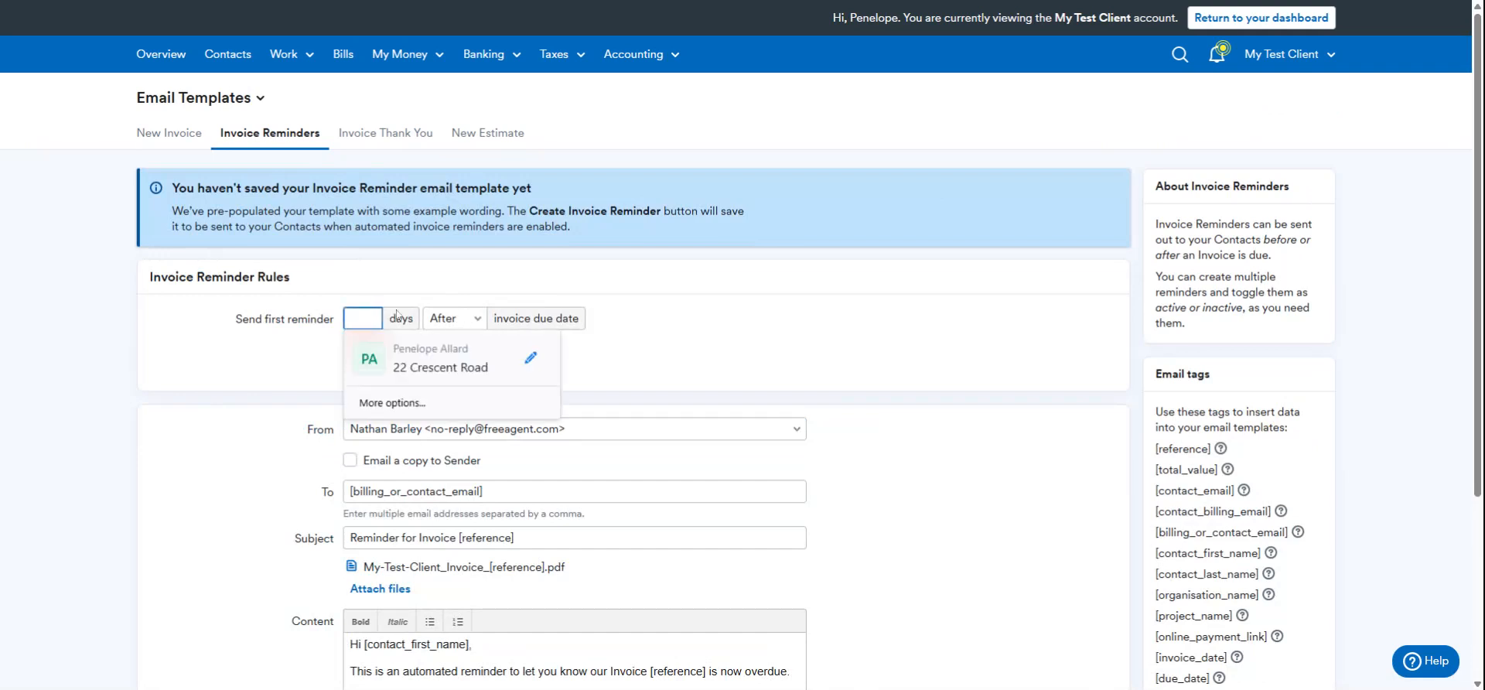
scroll(310, 340, down, 2)
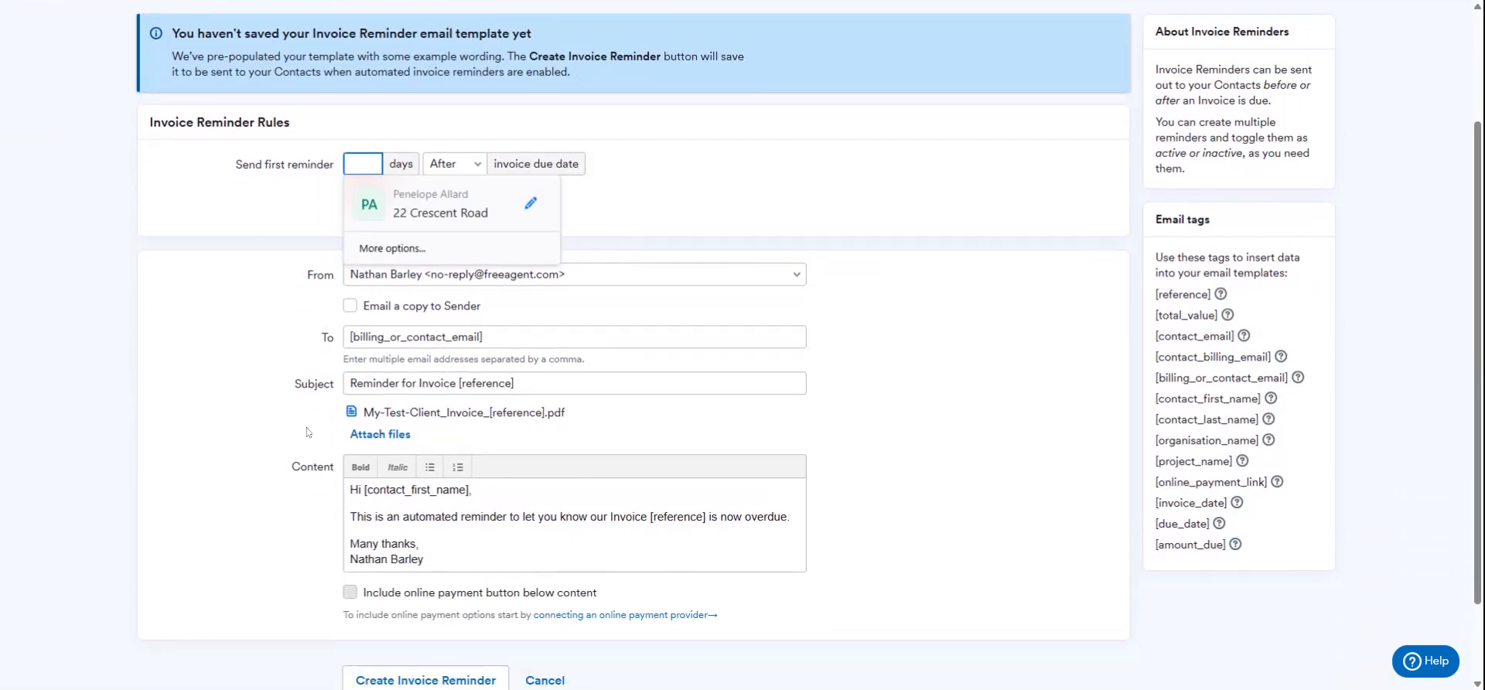
scroll(300, 118, up, 2)
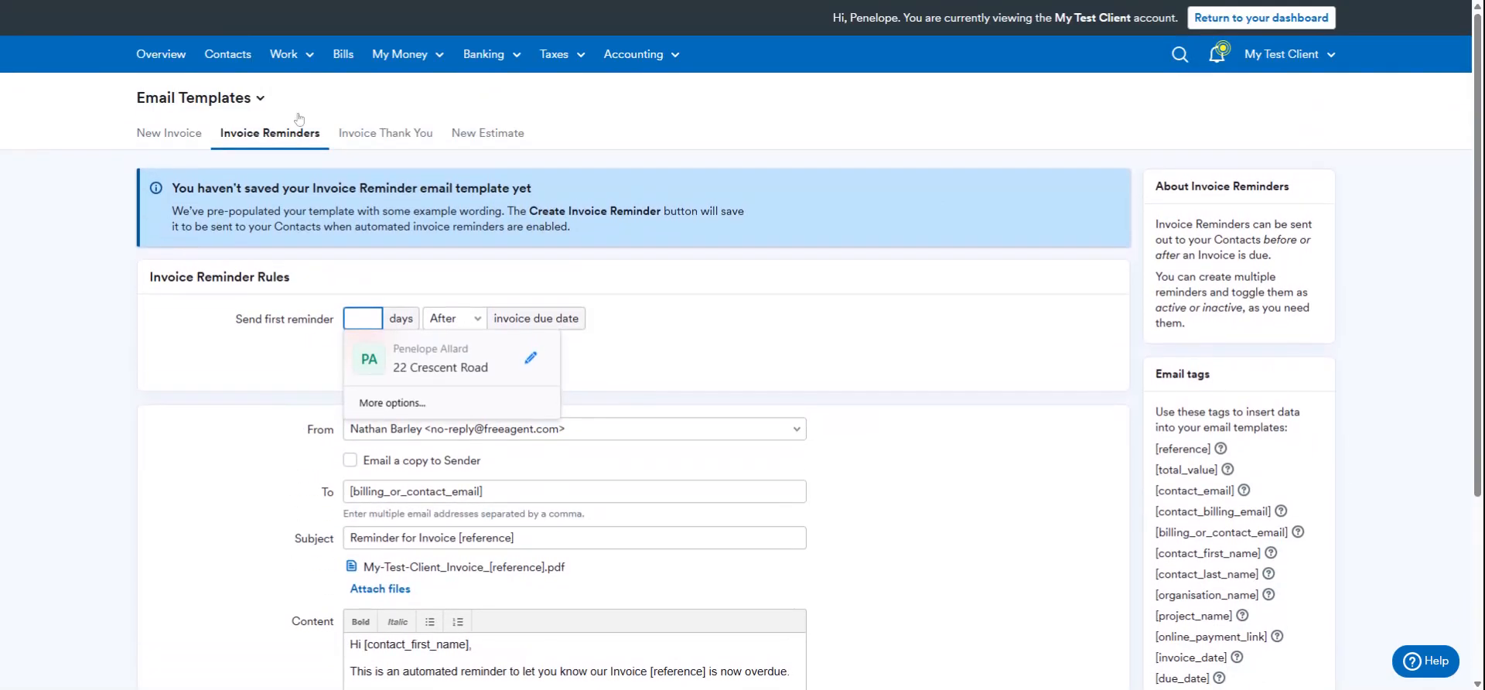
Step: View the Invoice Thank You and New Estimate email templates
click(394, 139)
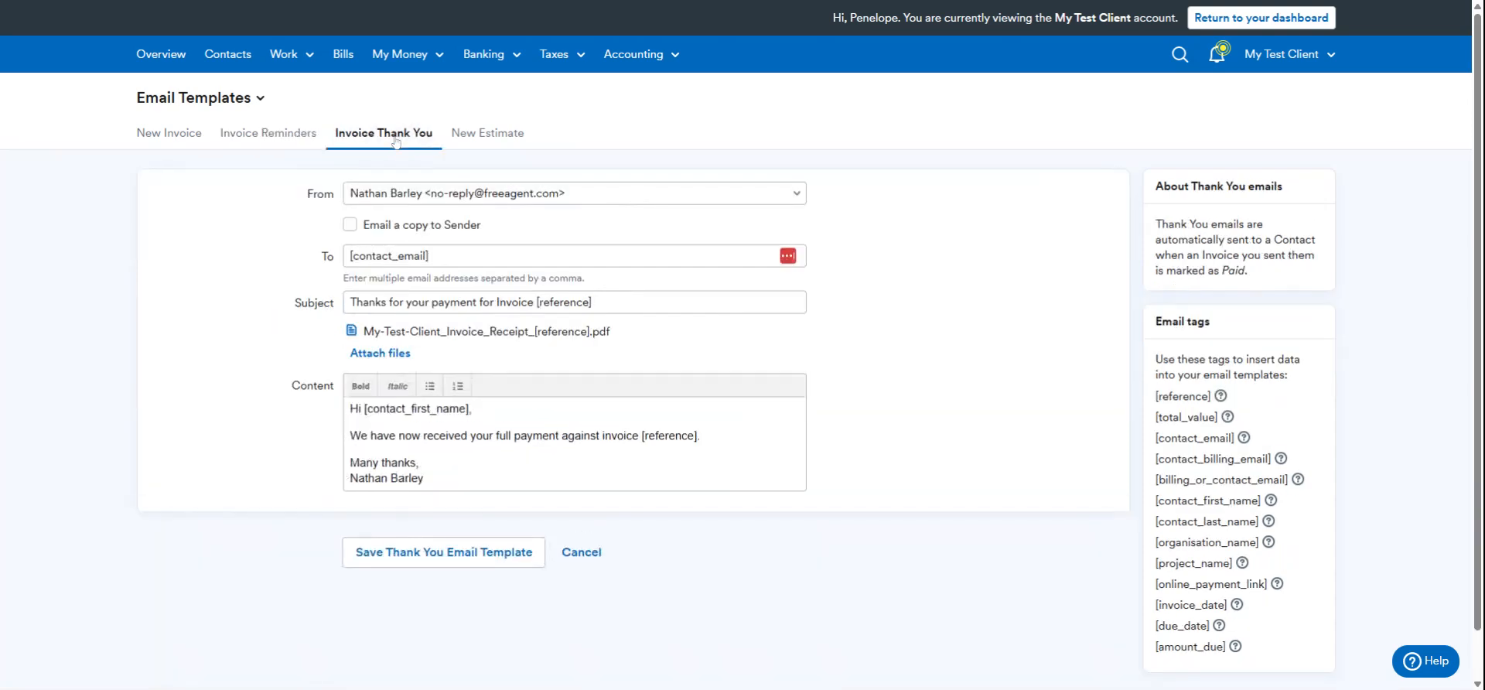
click(489, 139)
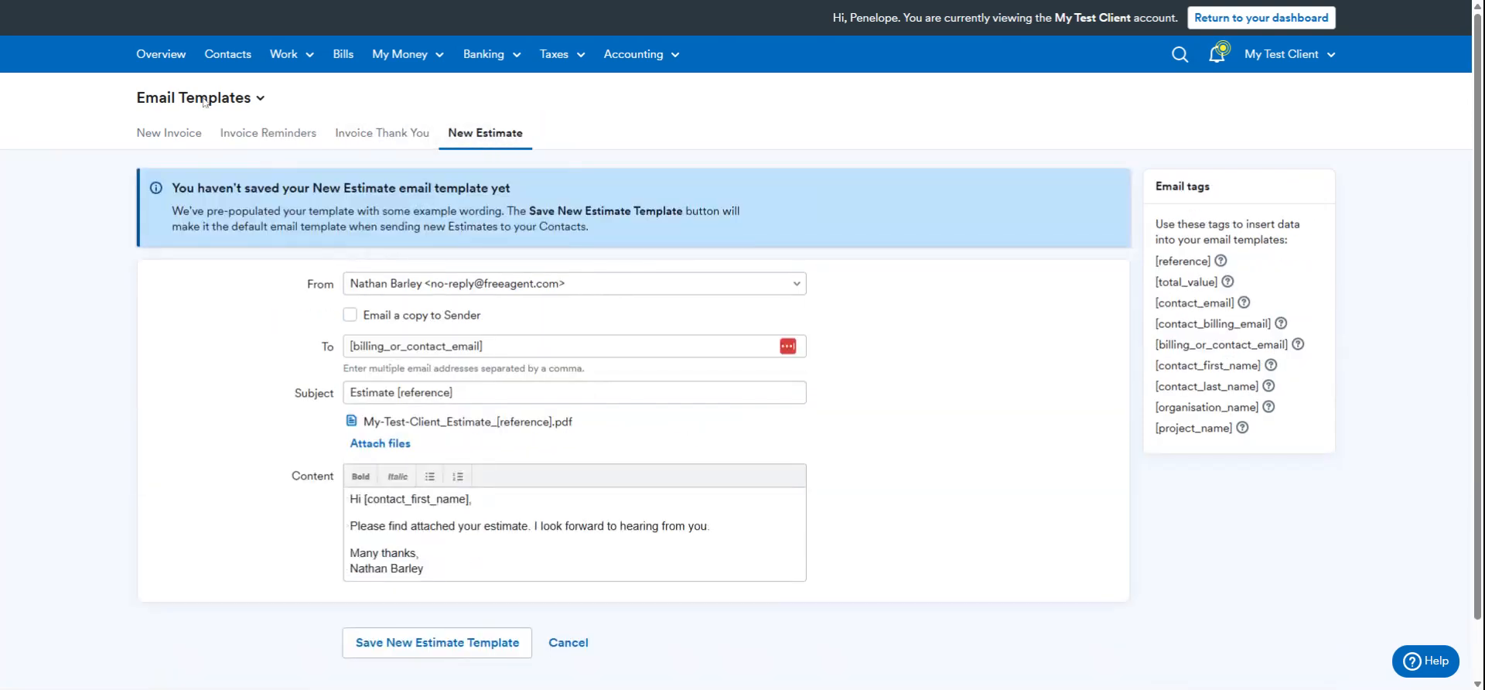
Step: Open the Price List & Stock settings to view the stock items
click(179, 108)
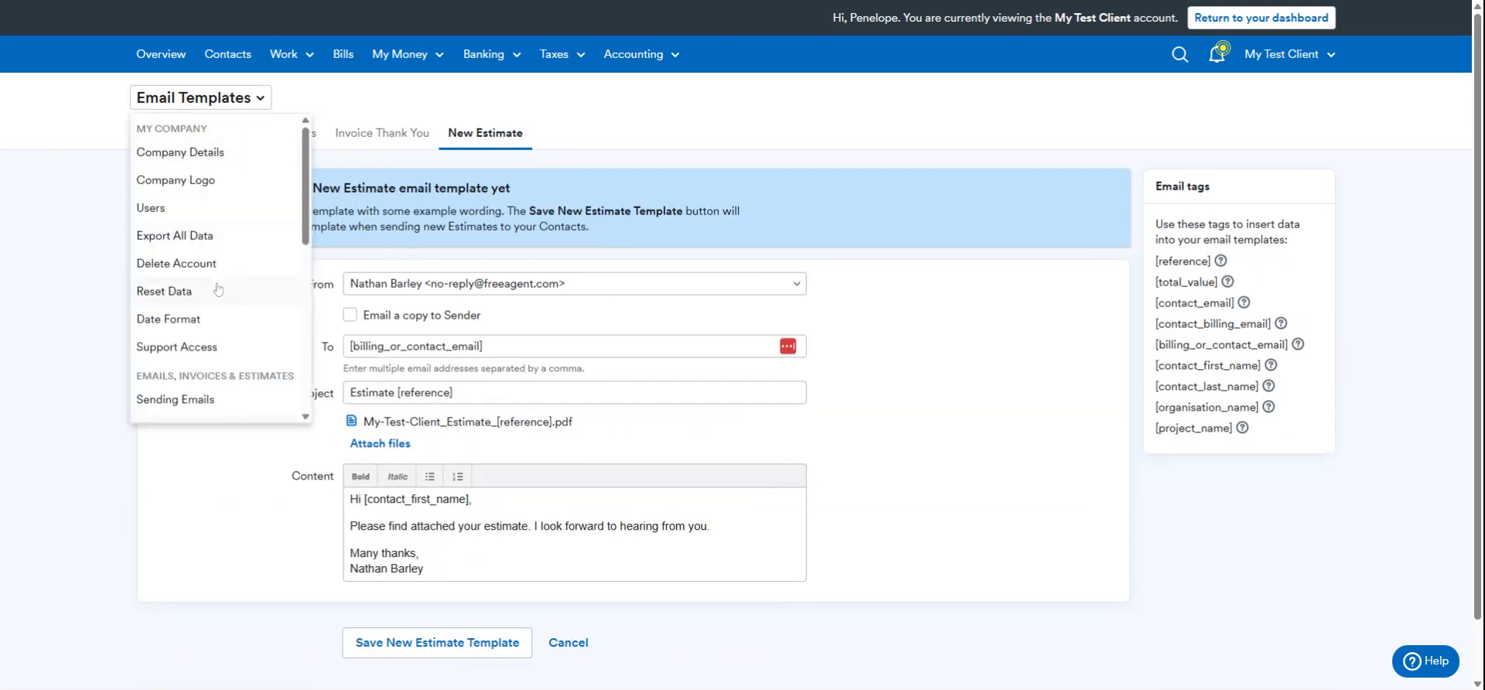
scroll(218, 290, down, 2)
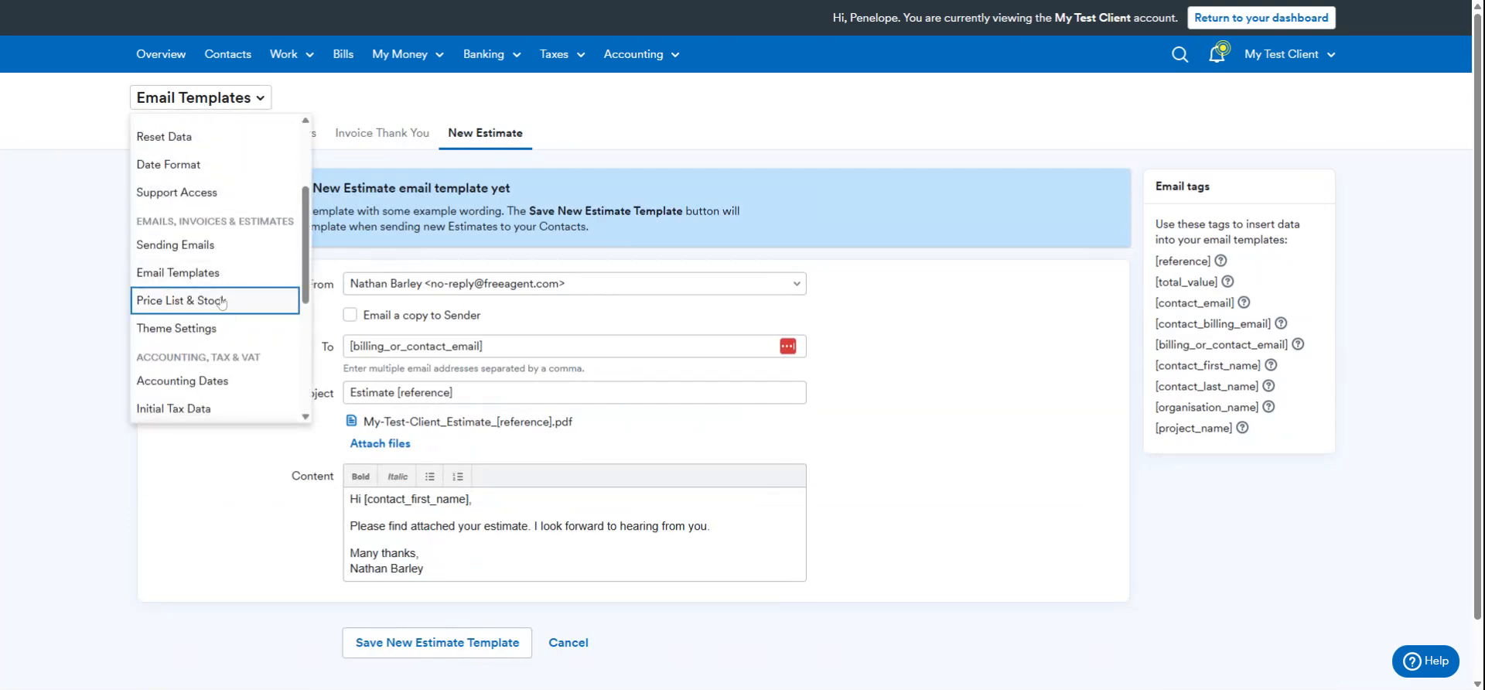
click(220, 301)
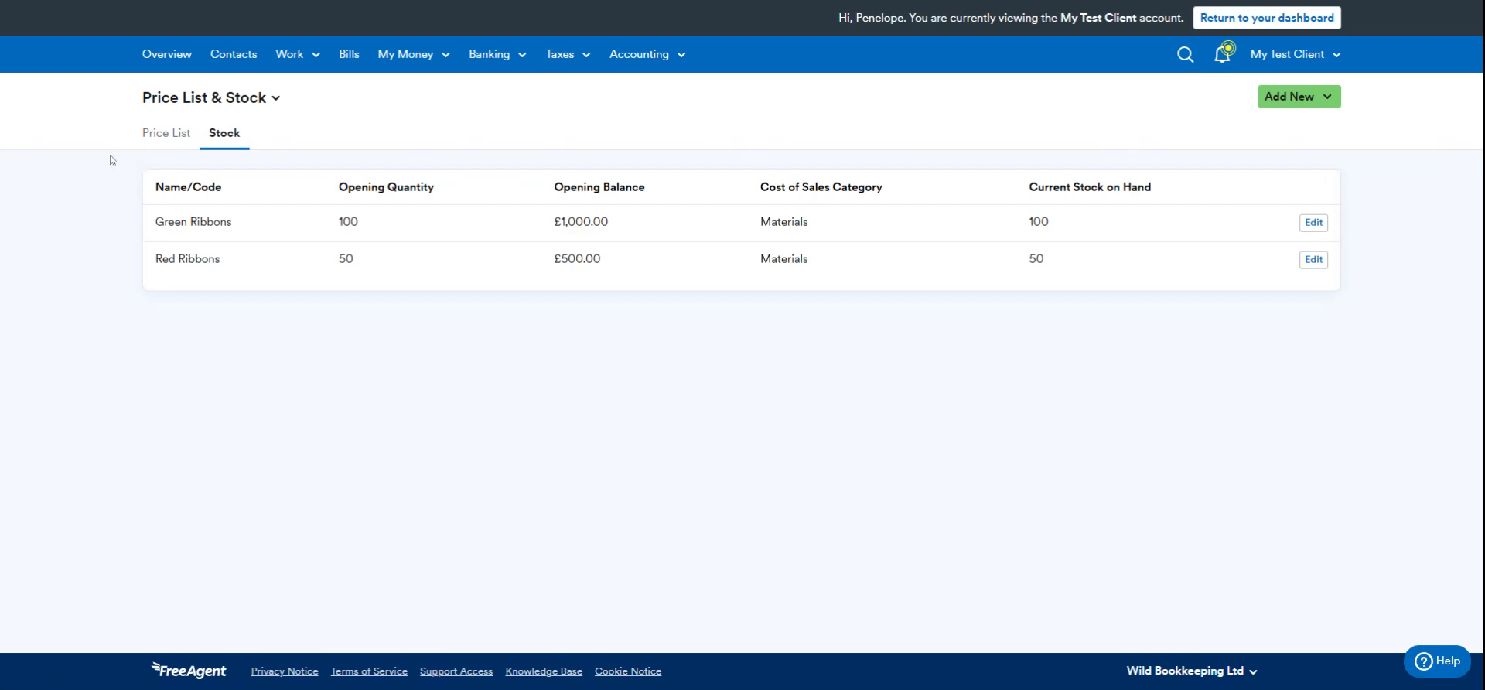
Step: View the empty price list and the stock items, finishing on the price list
click(173, 140)
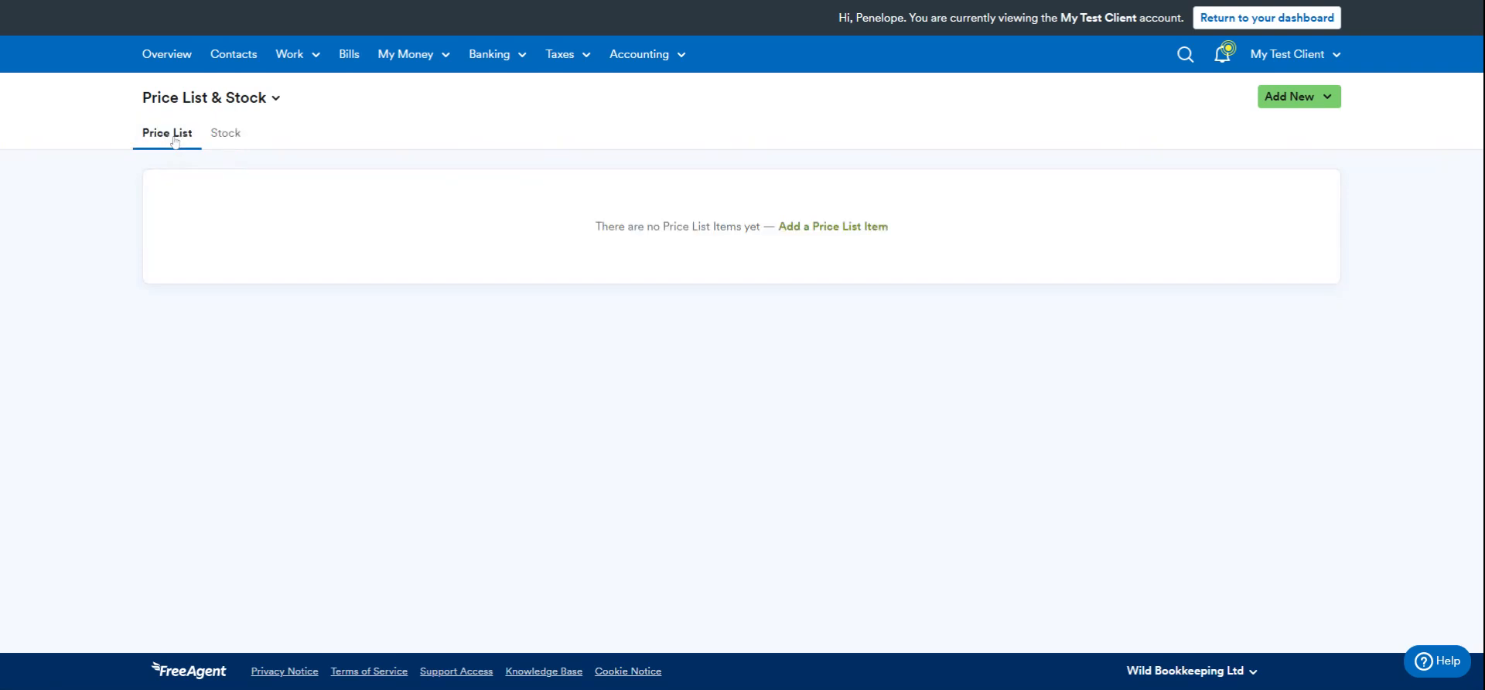
click(231, 140)
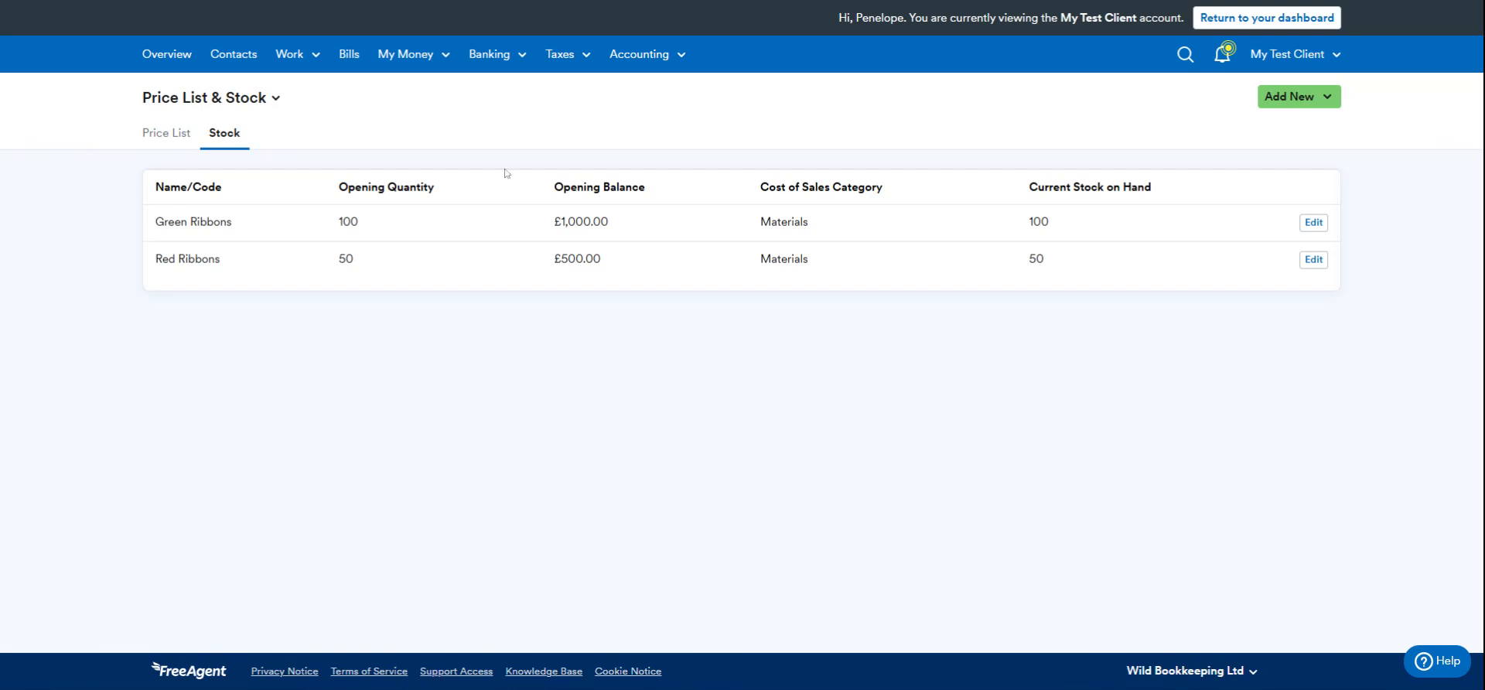
click(159, 140)
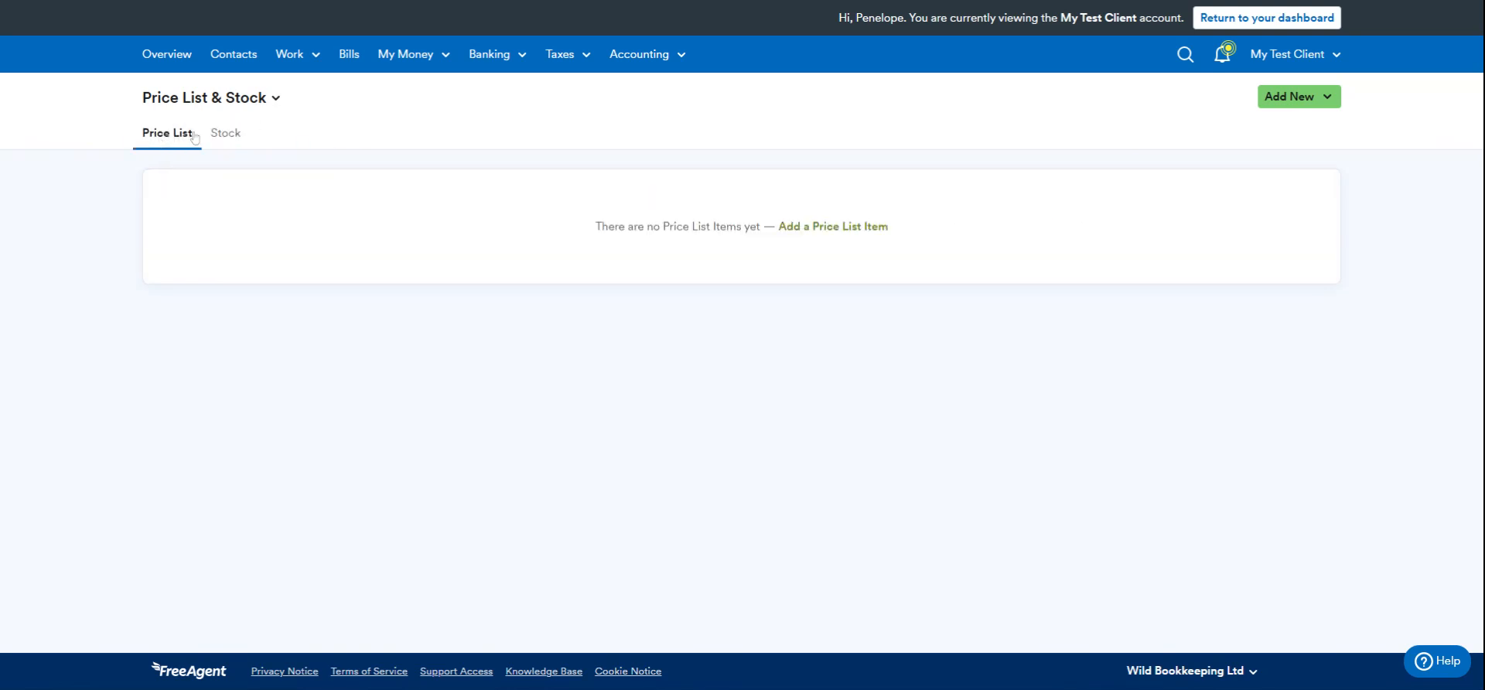
Step: Start a new price list item named Power Hour with a quantity of 1 in hours
click(1287, 98)
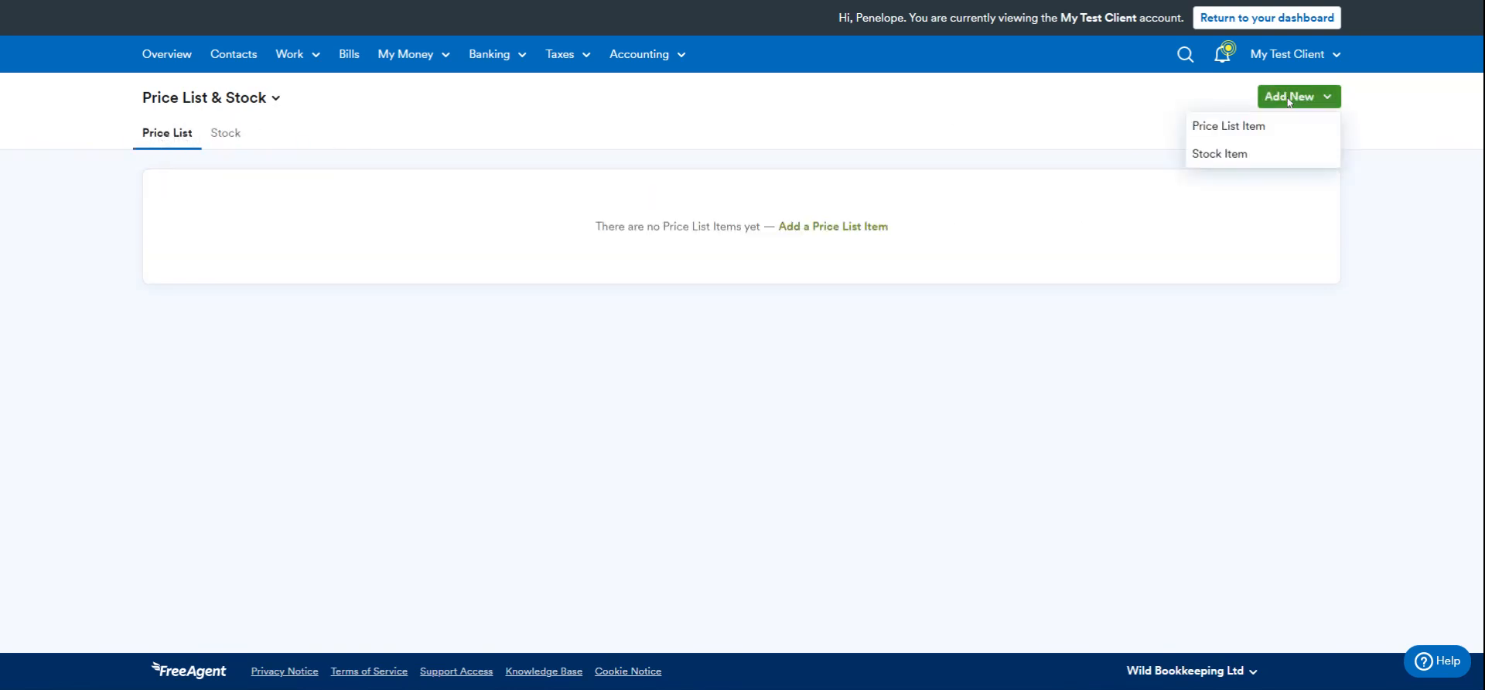
click(1210, 129)
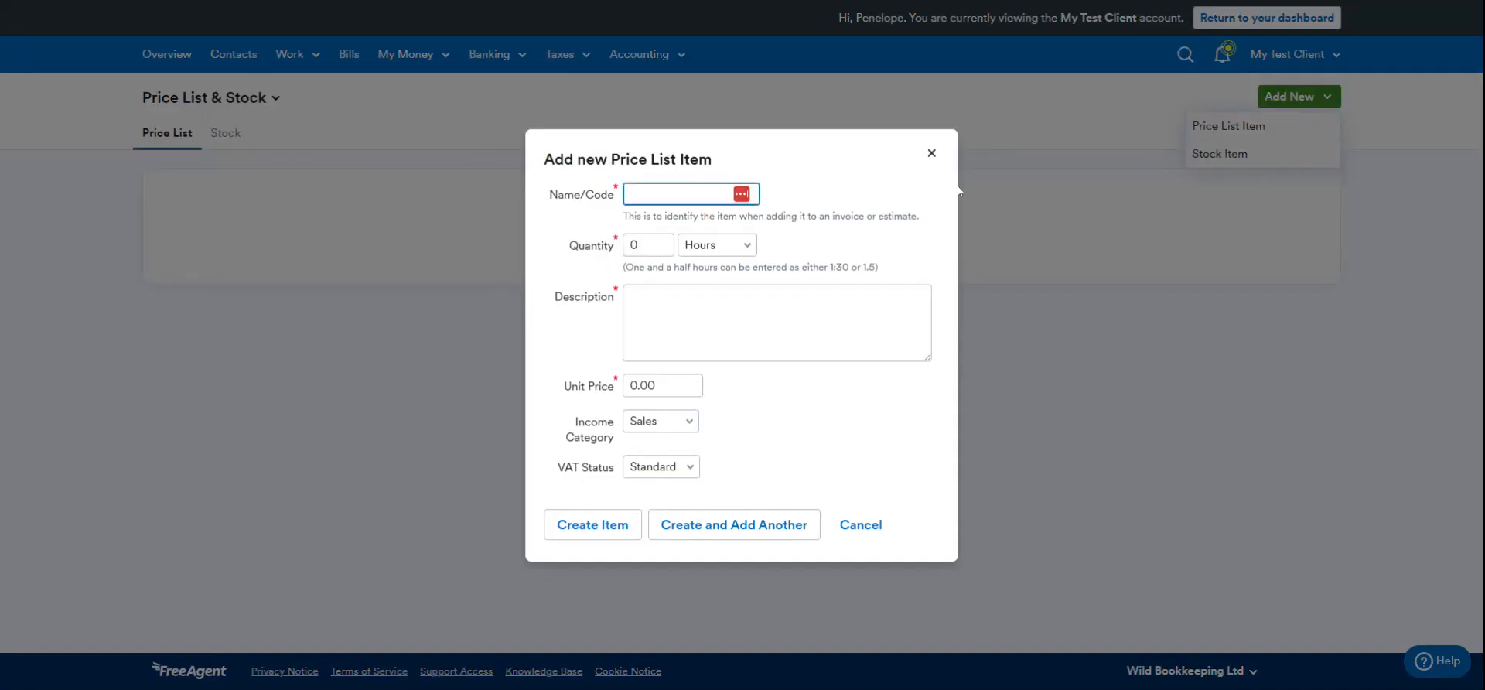
text(Power Hour)
key(Tab)
text(1)
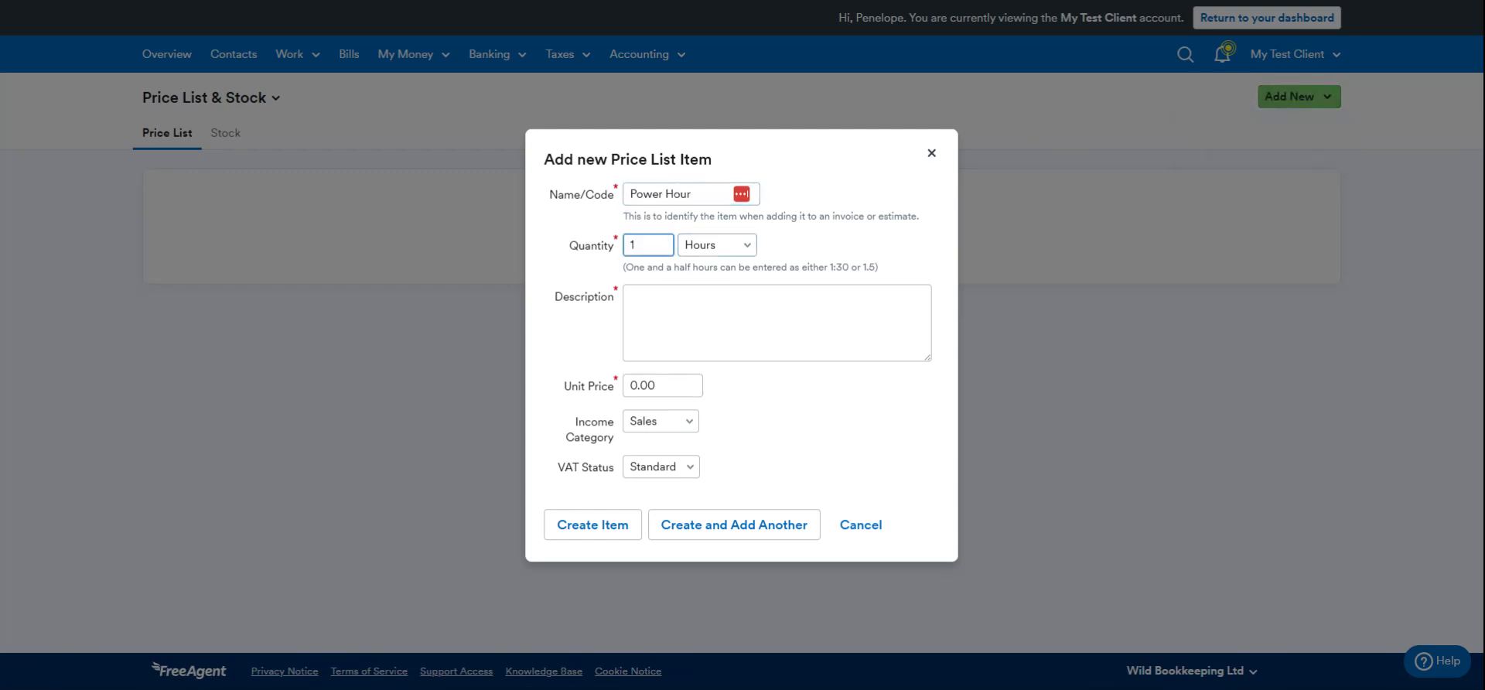
Step: Describe the item as "1 hour of support", set its unit price to 100, and create it with Sales category and Standard VAT
key(Tab)
key(Tab)
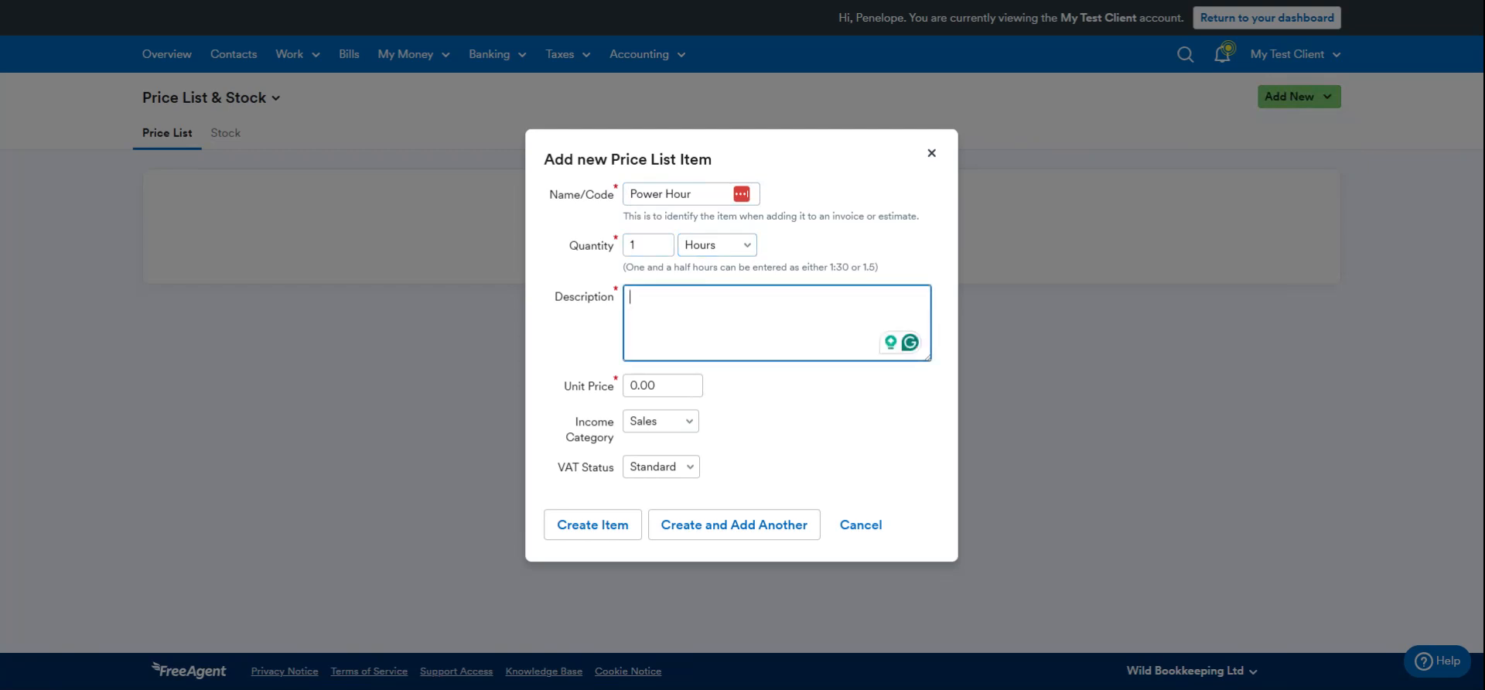
text(1 hour of support)
key(Tab)
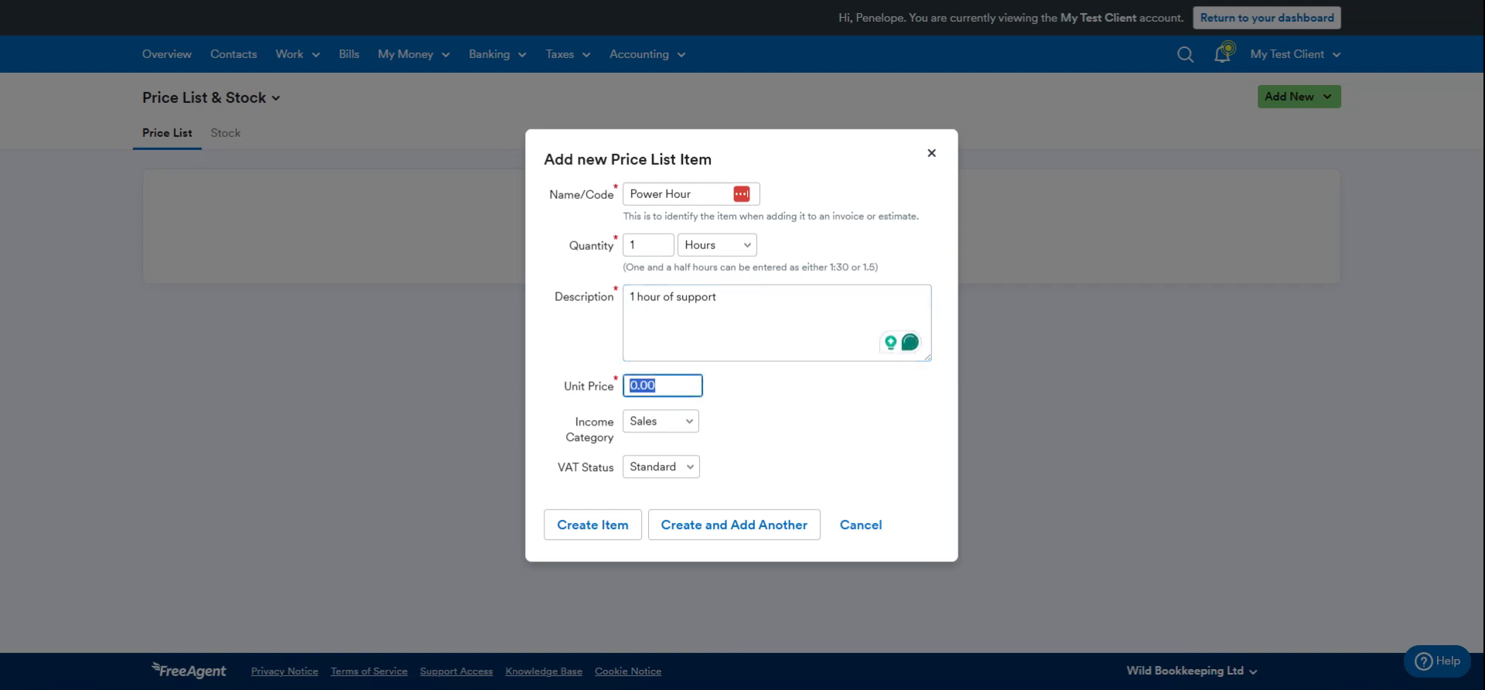
text(100)
key(Tab)
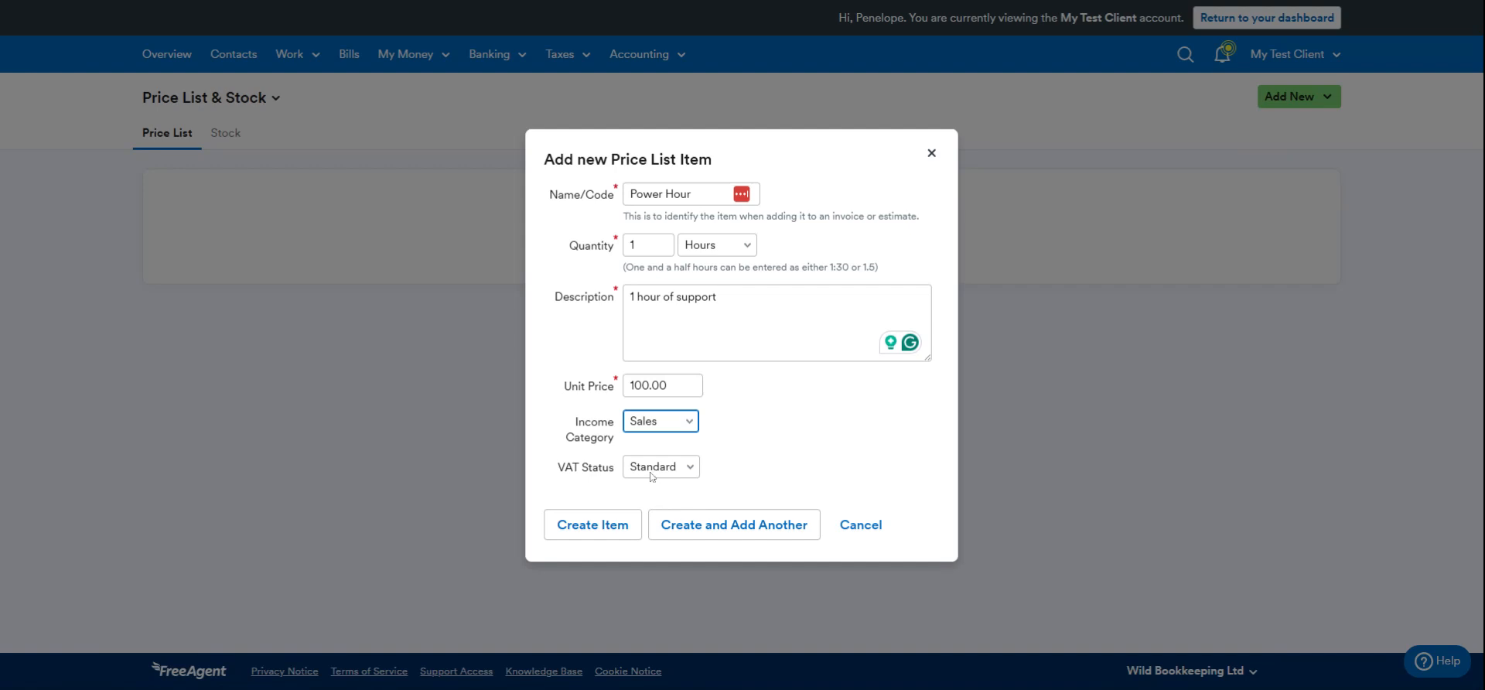
key(Tab)
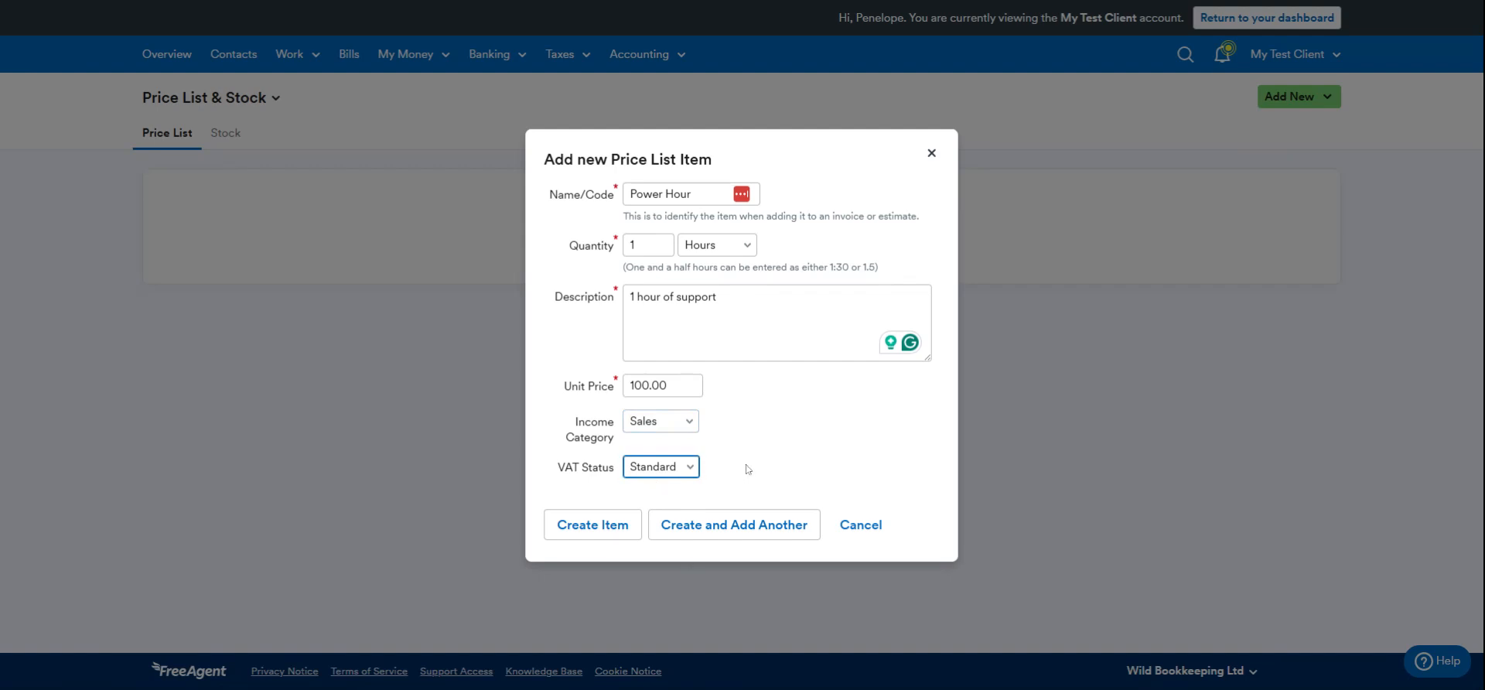
click(585, 529)
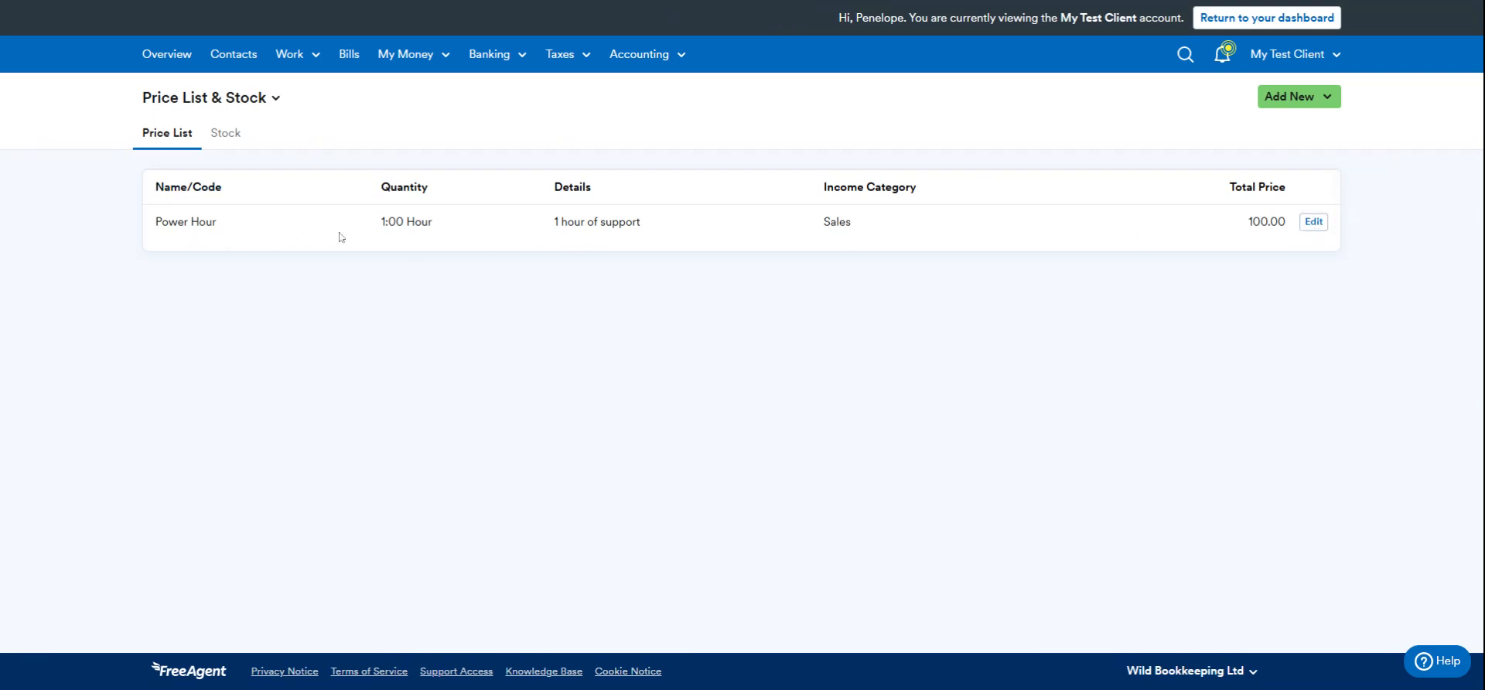
Step: Open the Theme Settings to see the available invoice themes
click(187, 106)
scroll(241, 321, down, 5)
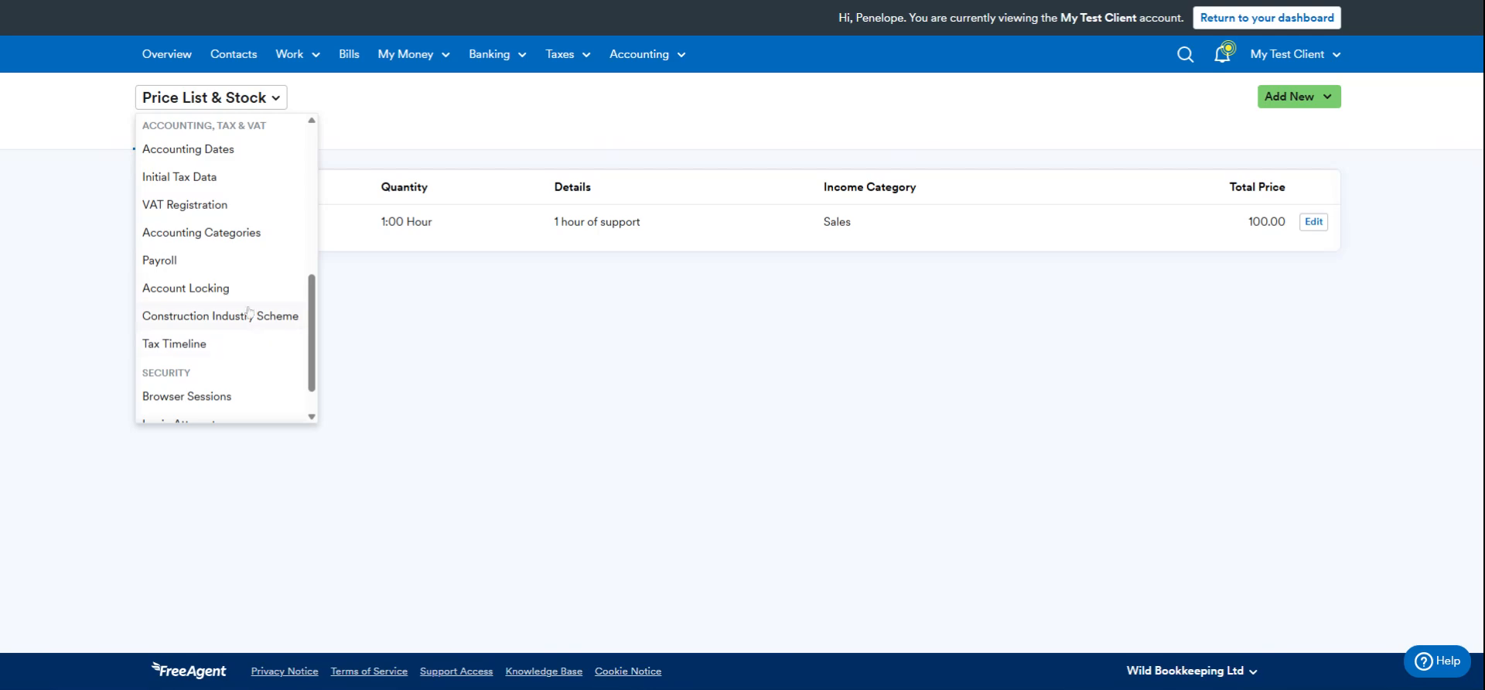
scroll(241, 302, up, 2)
scroll(240, 291, up, 2)
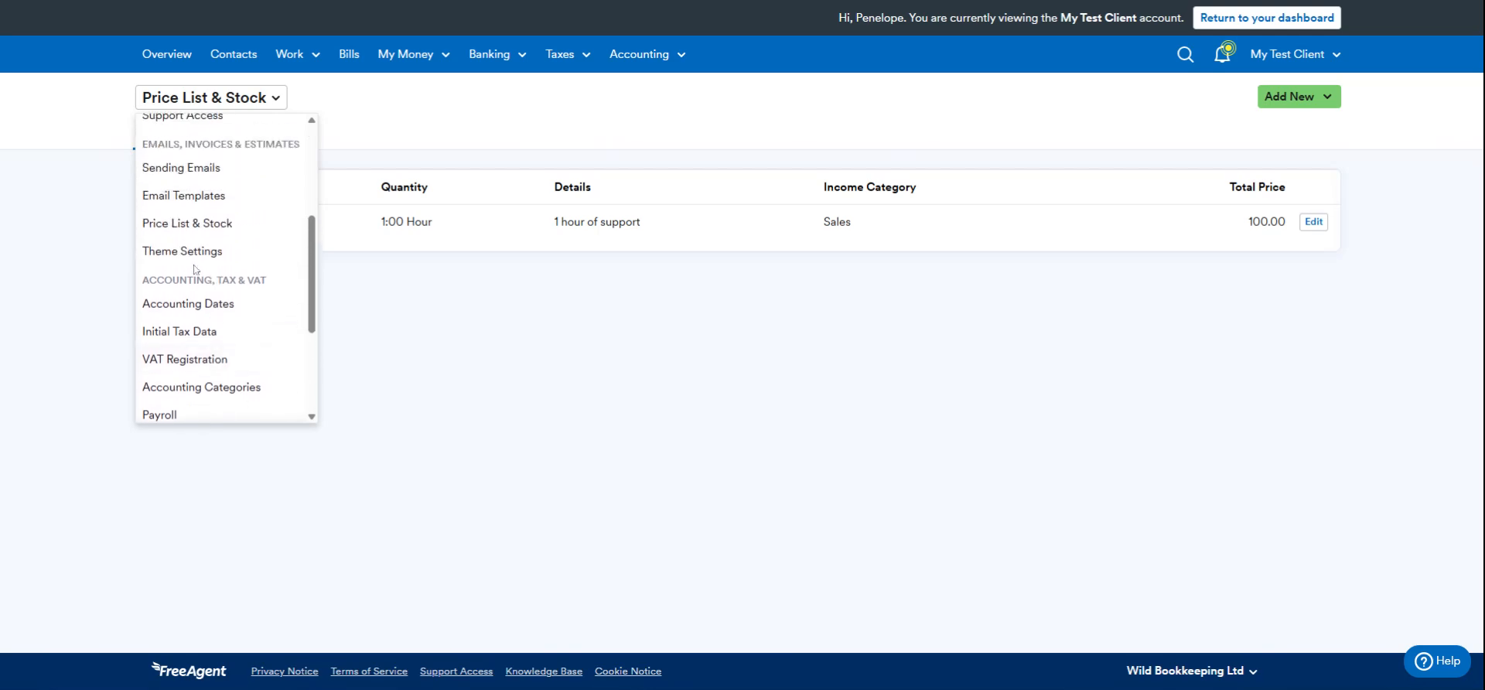
click(183, 253)
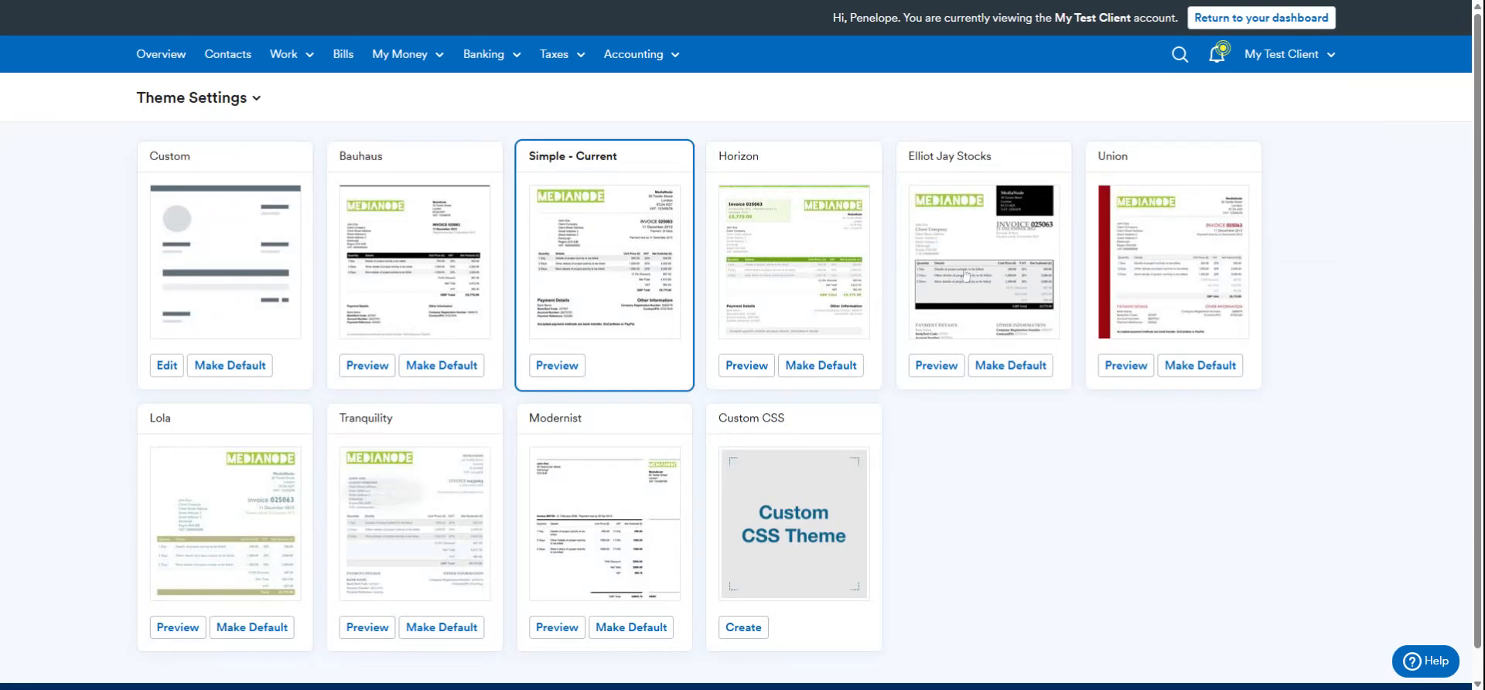
Step: Start a Custom CSS invoice theme and choose simple as its starting theme
click(744, 627)
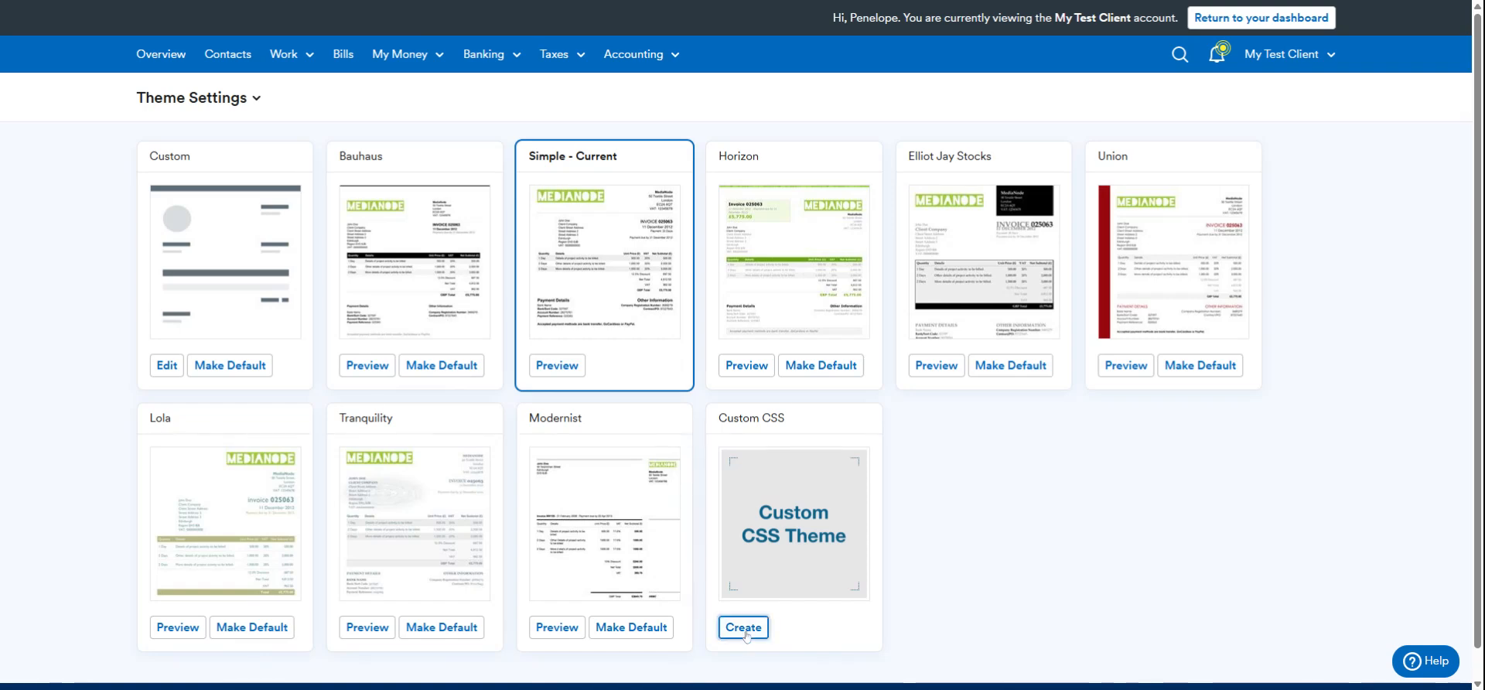
scroll(743, 386, down, 2)
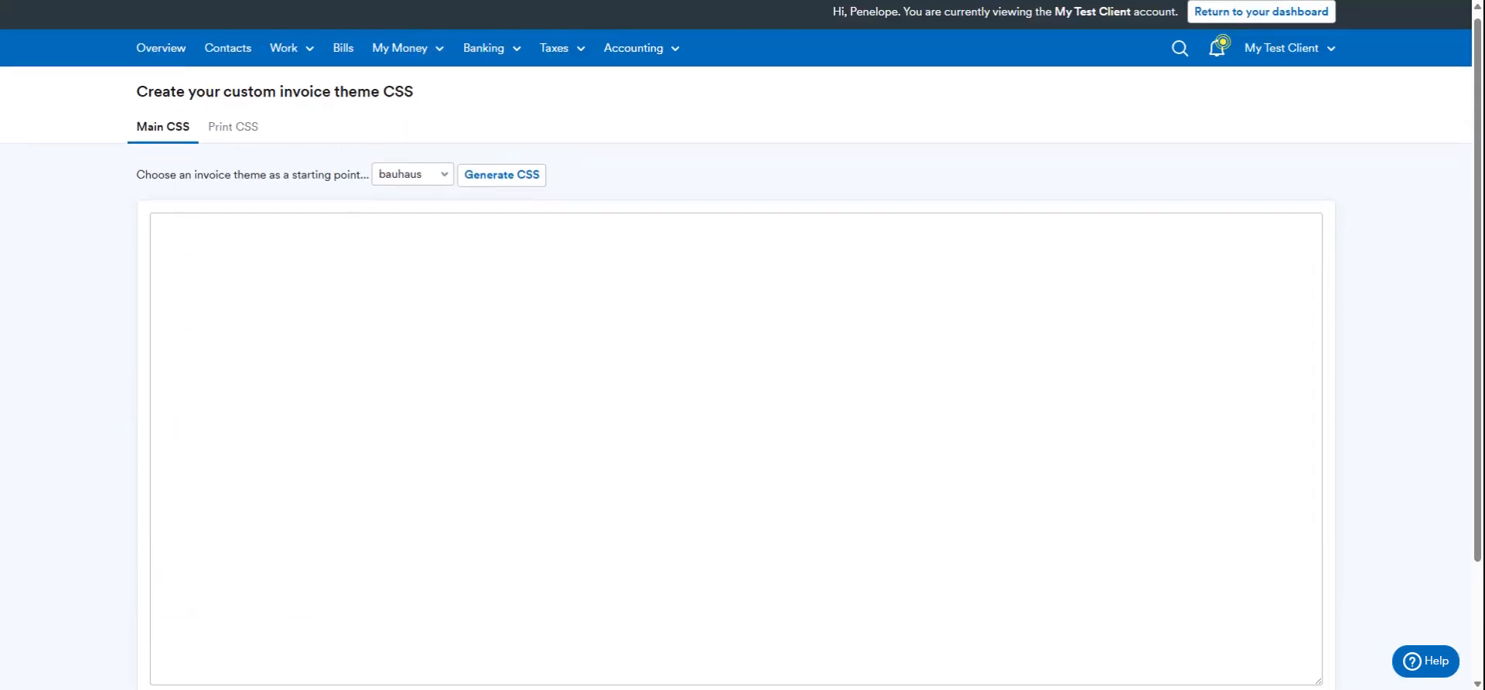
scroll(224, 387, up, 2)
click(223, 222)
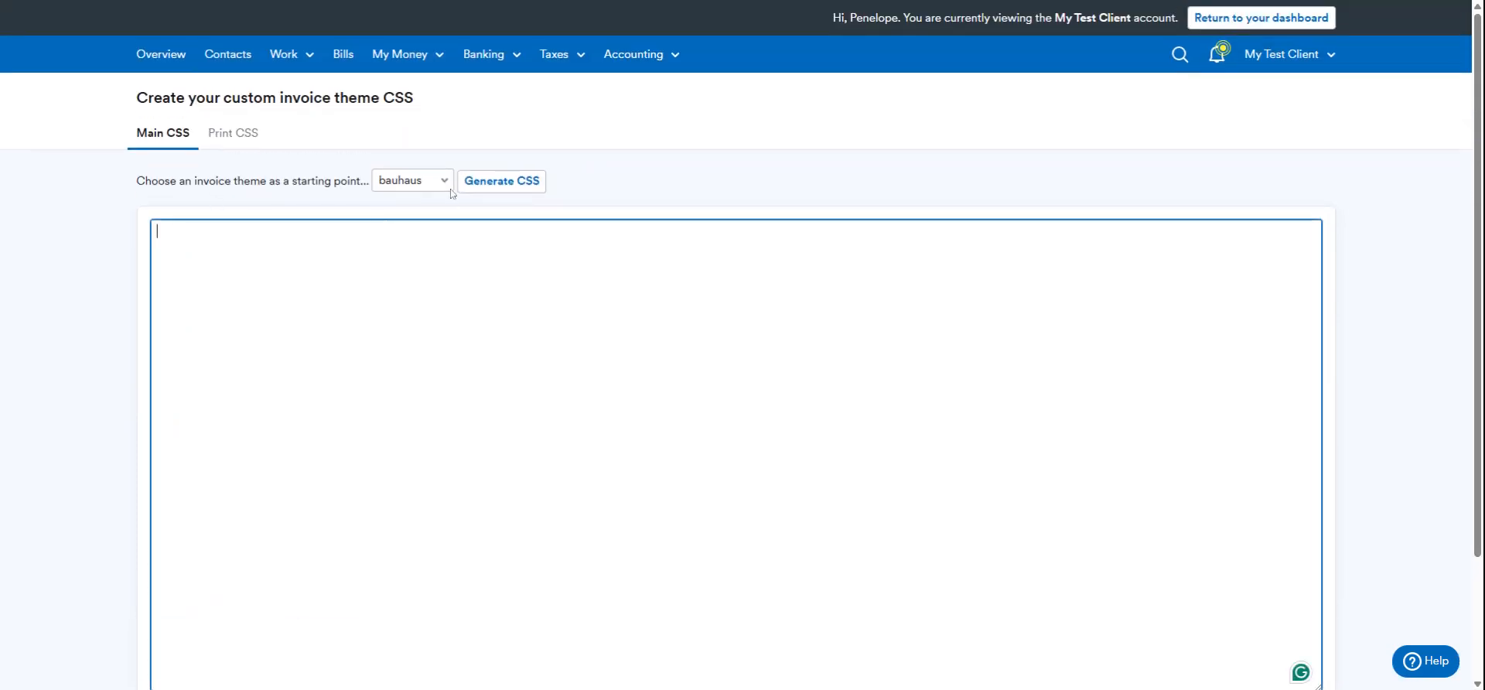
click(442, 189)
click(440, 196)
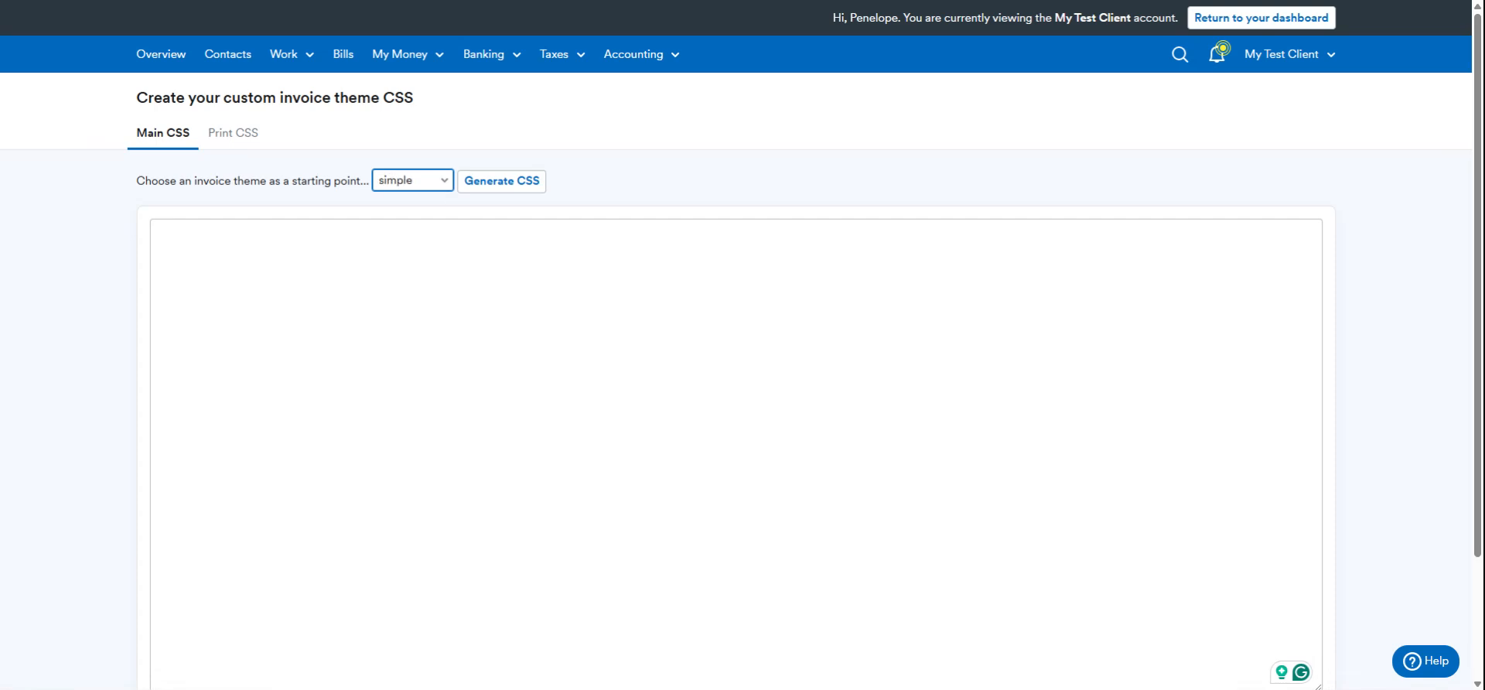
Step: Create the custom CSS invoice theme without entering any CSS and return to Theme Settings
scroll(735, 387, down, 2)
scroll(734, 387, up, 2)
scroll(239, 681, down, 2)
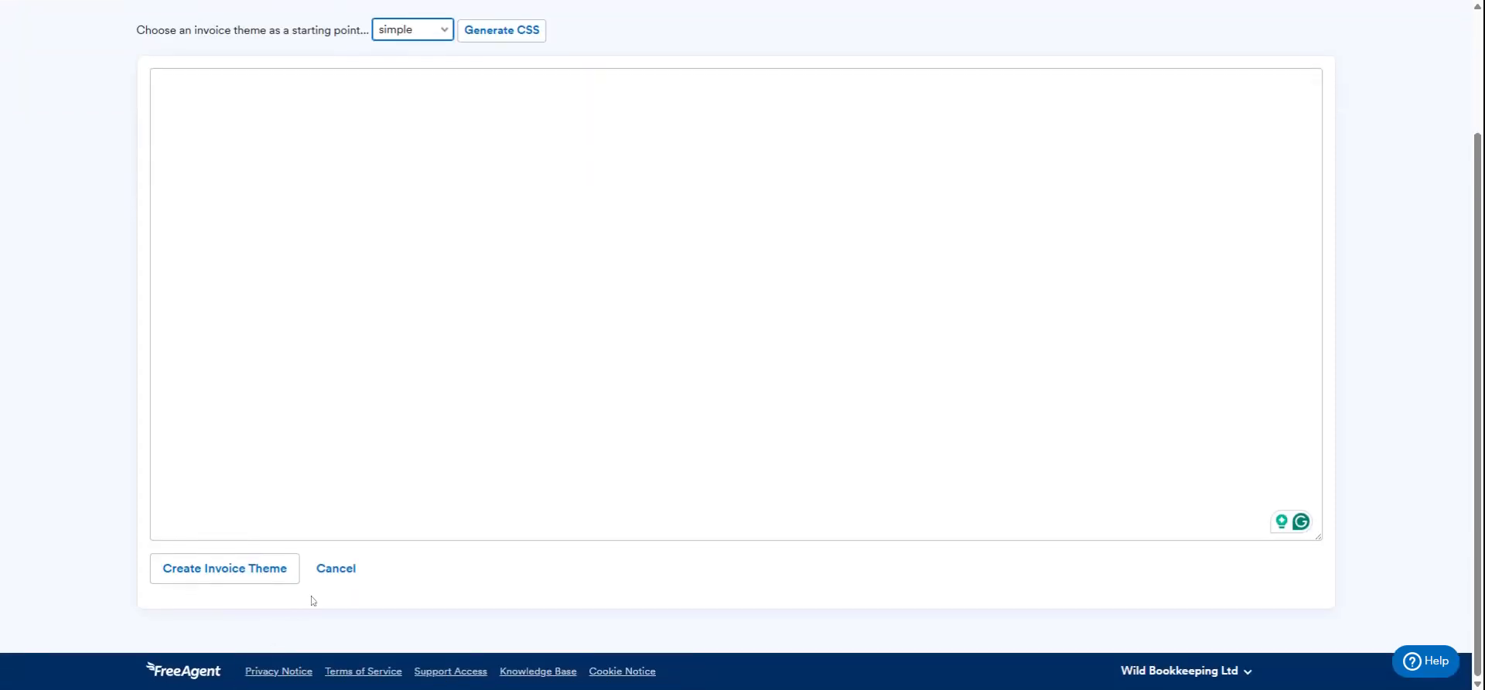
click(232, 568)
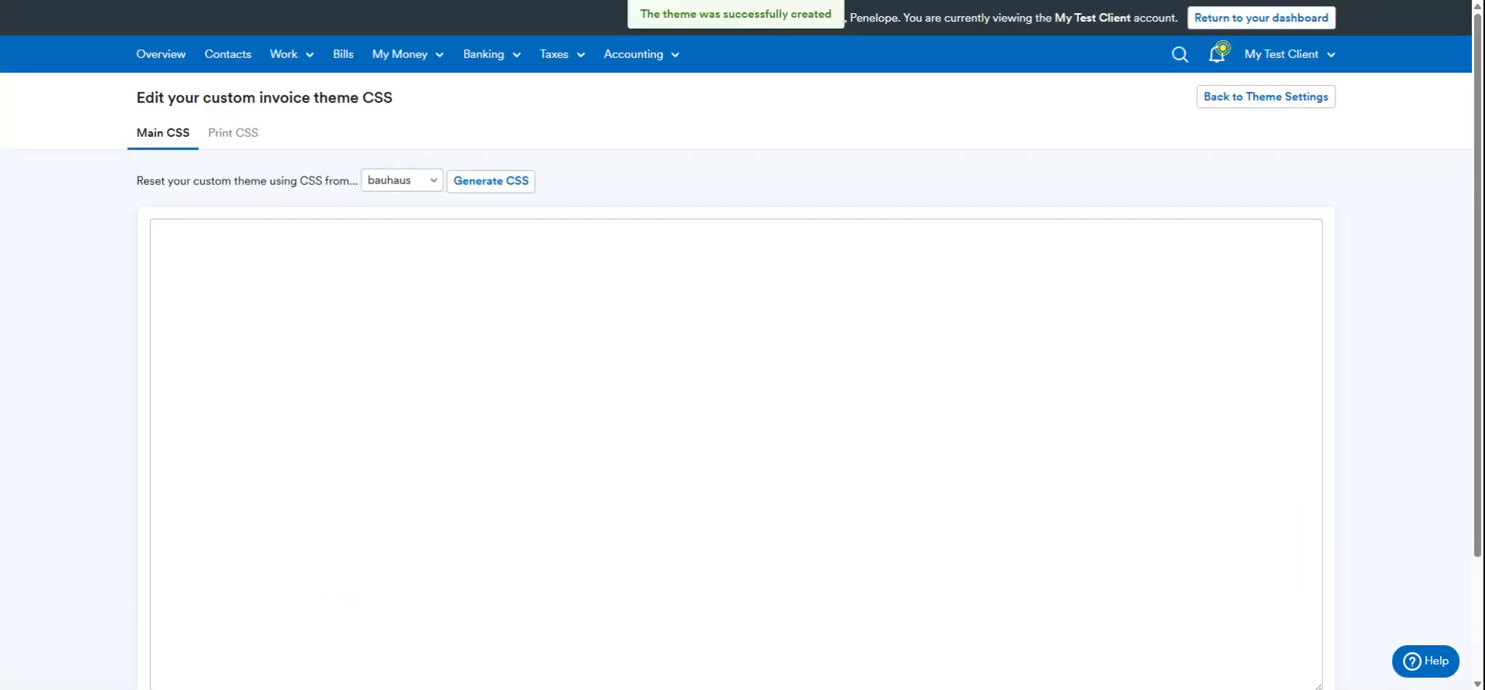
click(1287, 96)
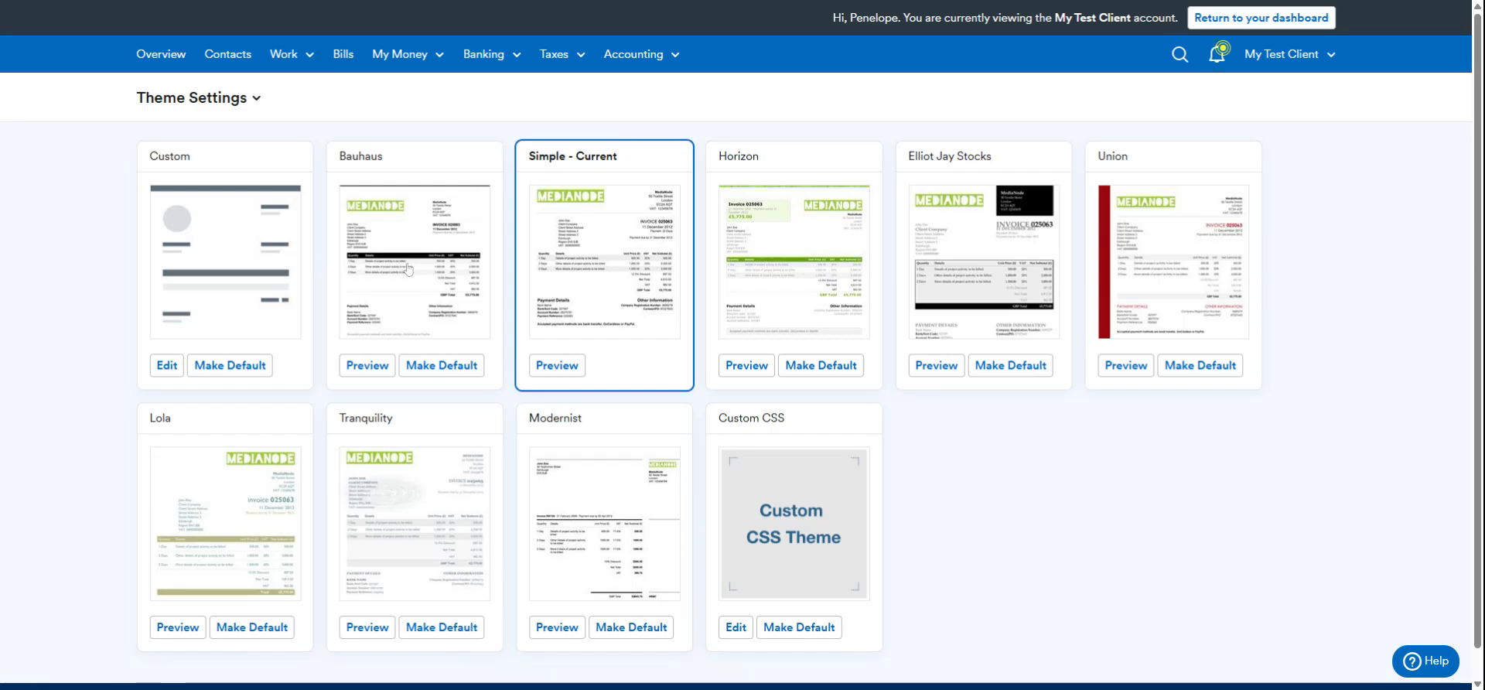
Step: Preview the Simple, Bauhaus and Elliot Jay Stocks invoice themes in turn
click(611, 236)
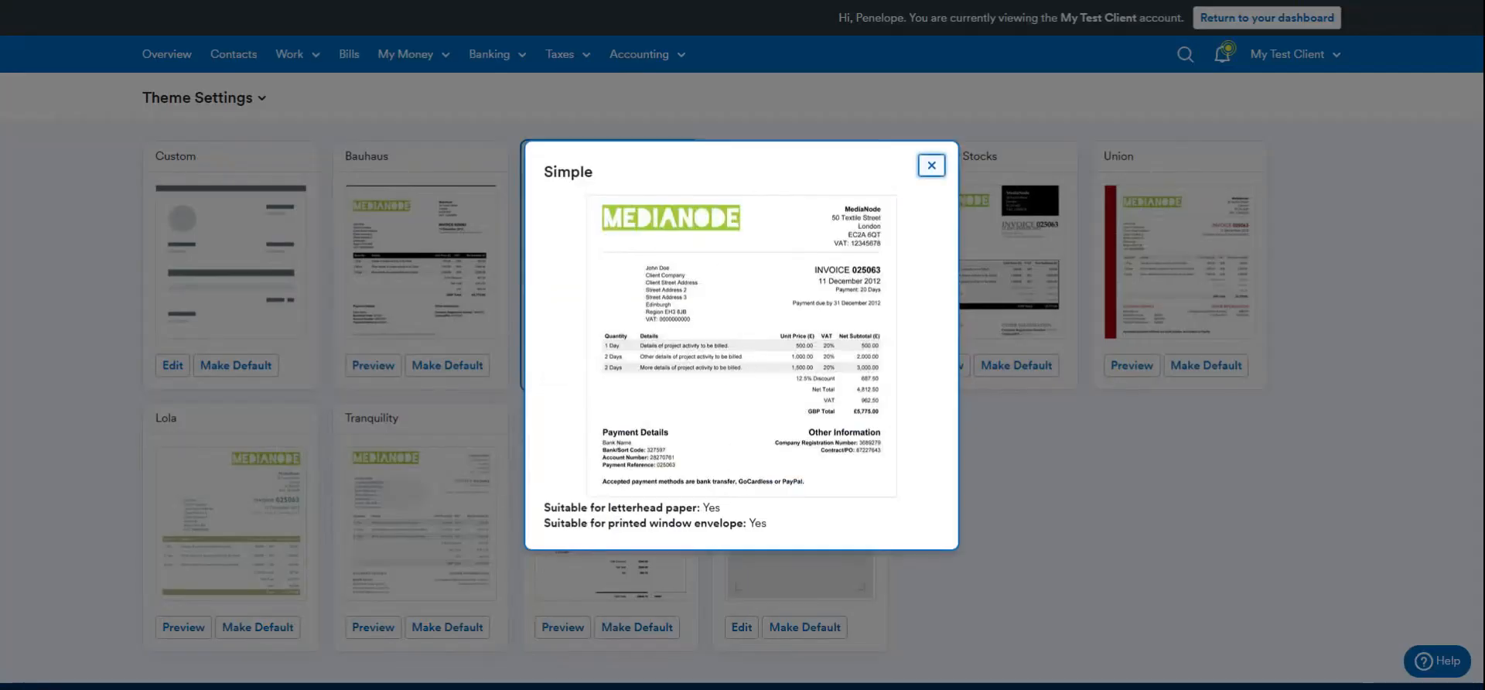
click(932, 165)
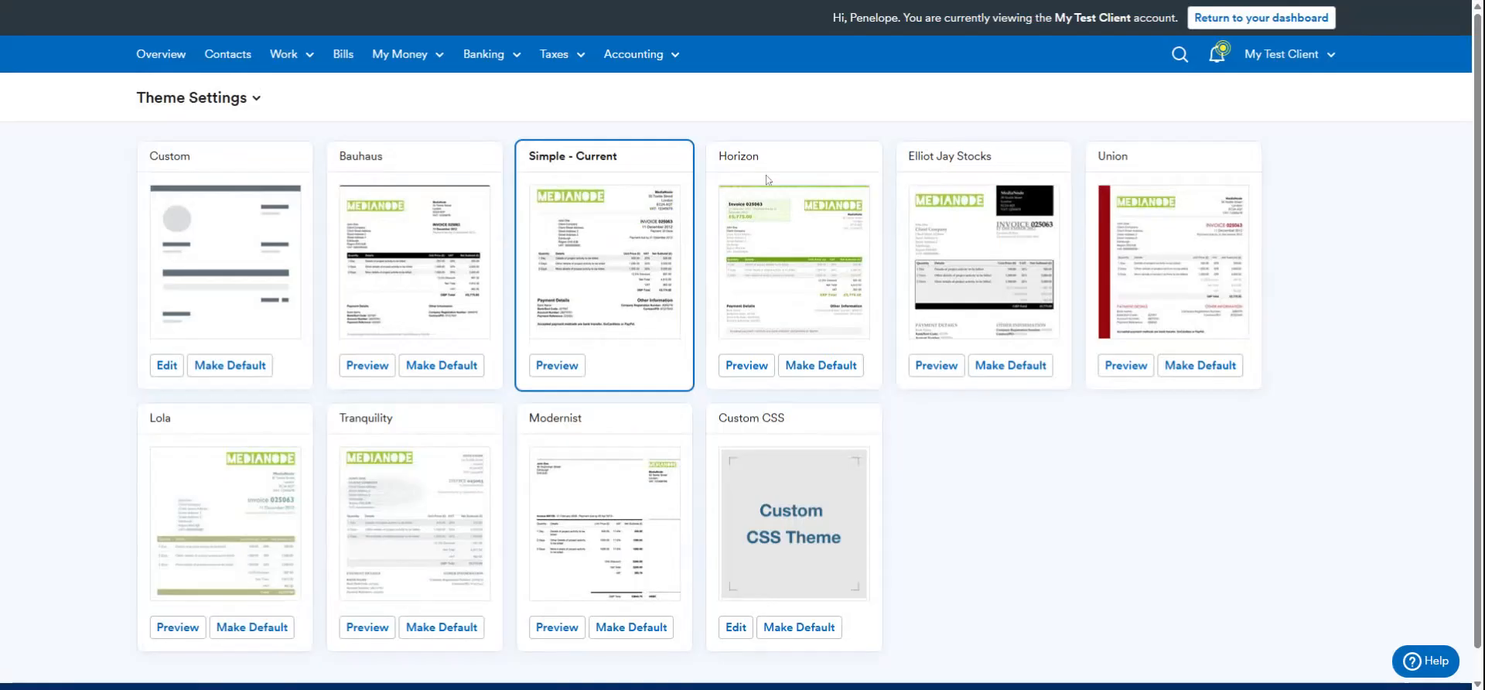
click(425, 221)
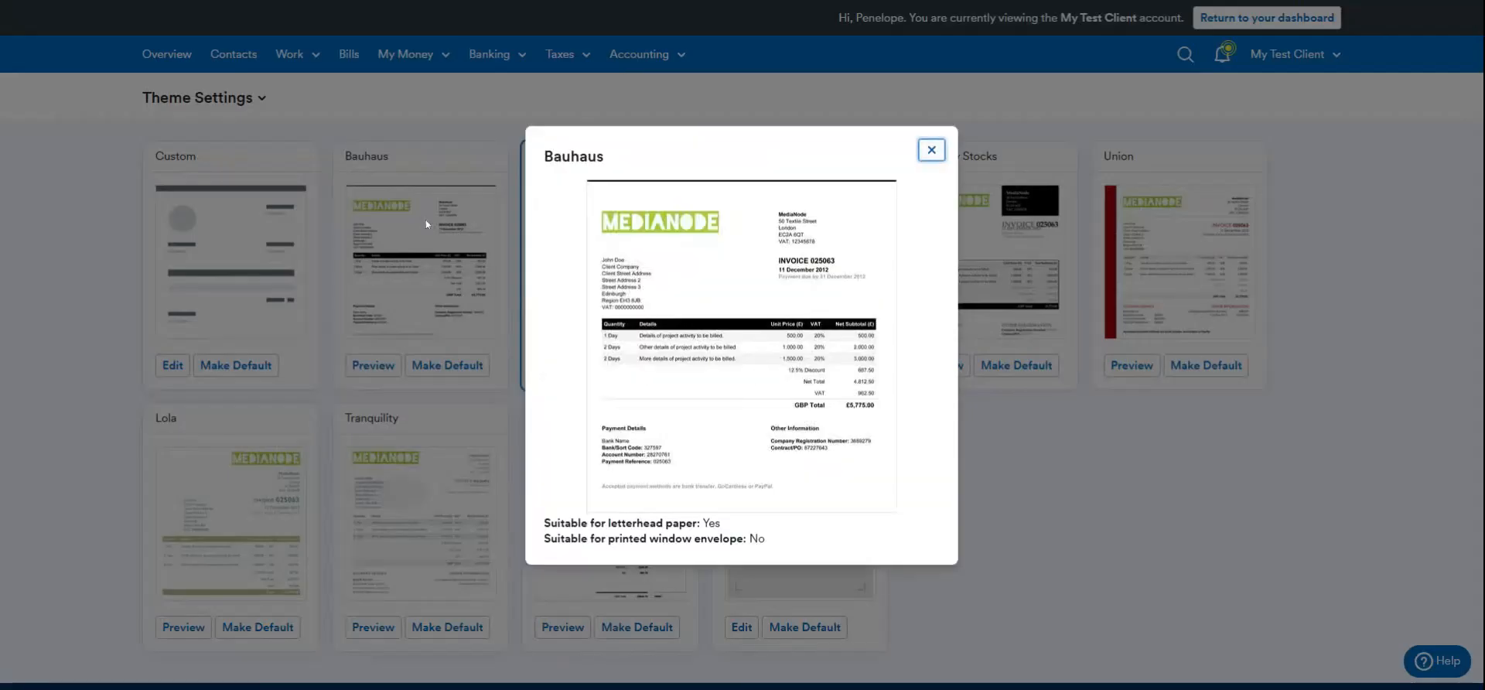
click(928, 151)
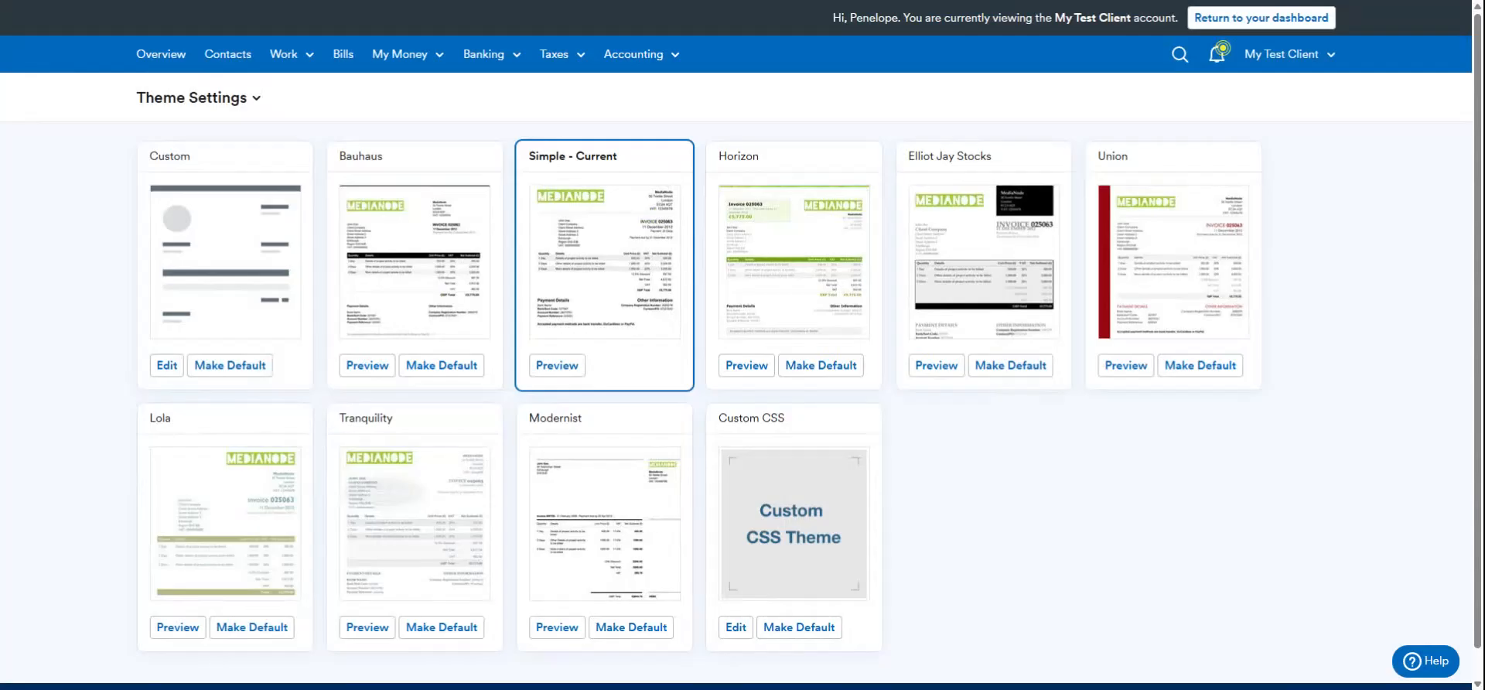
click(936, 373)
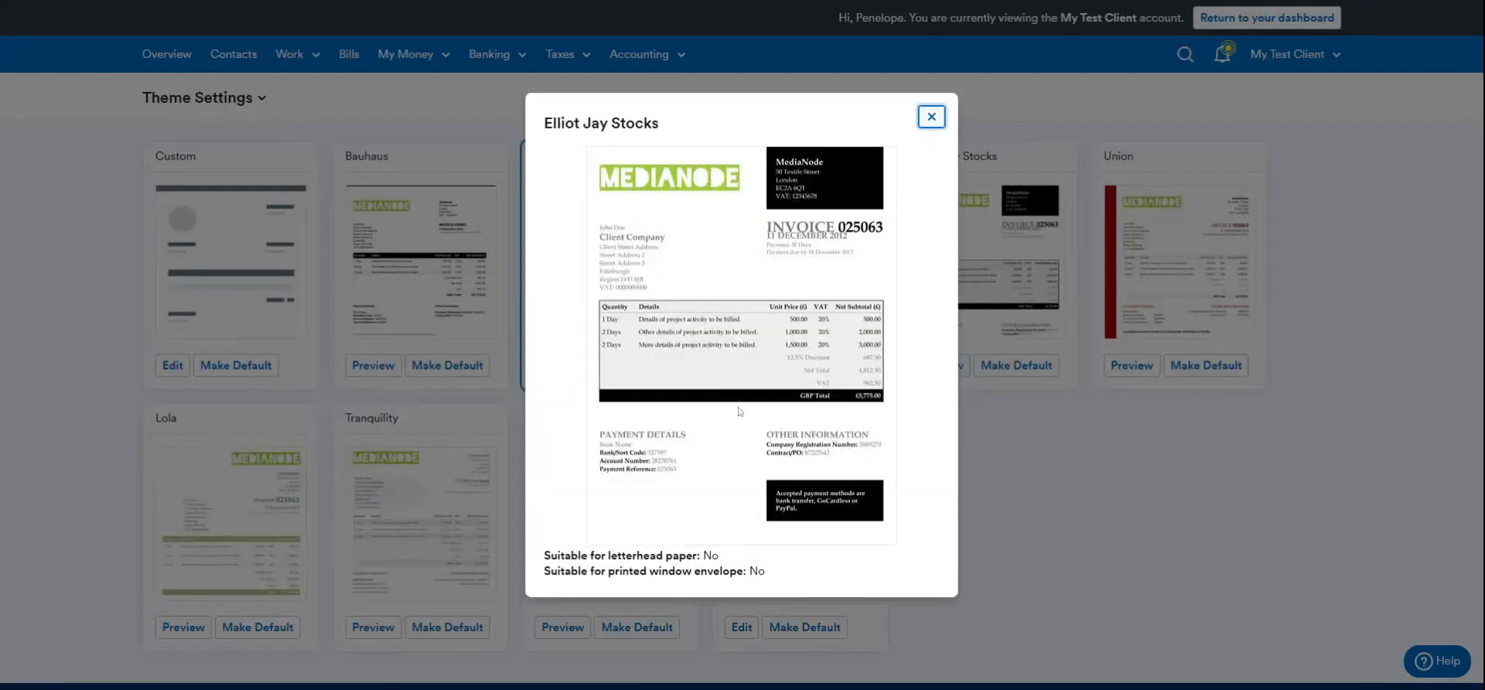
click(931, 116)
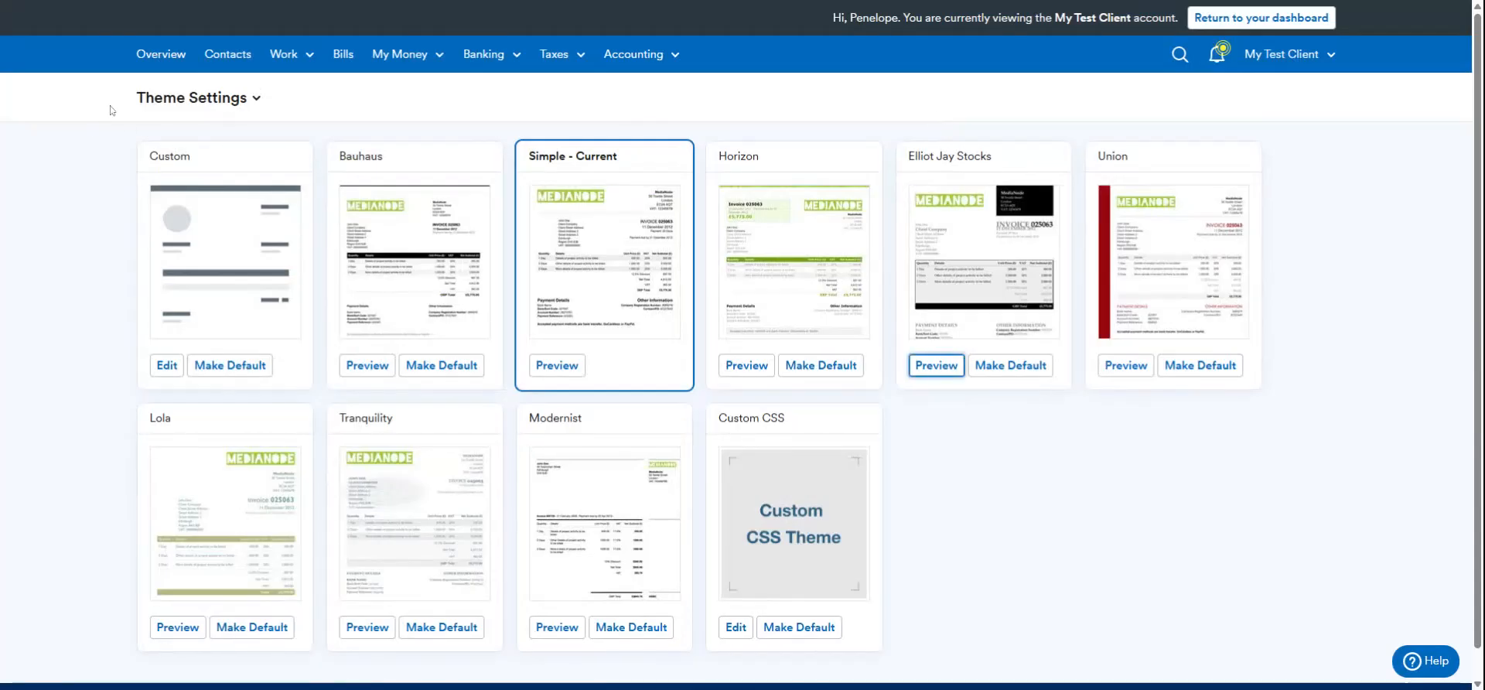
Step: Open the Custom invoice theme for editing and set its table style to Rounded header with stripes
click(160, 105)
click(160, 105)
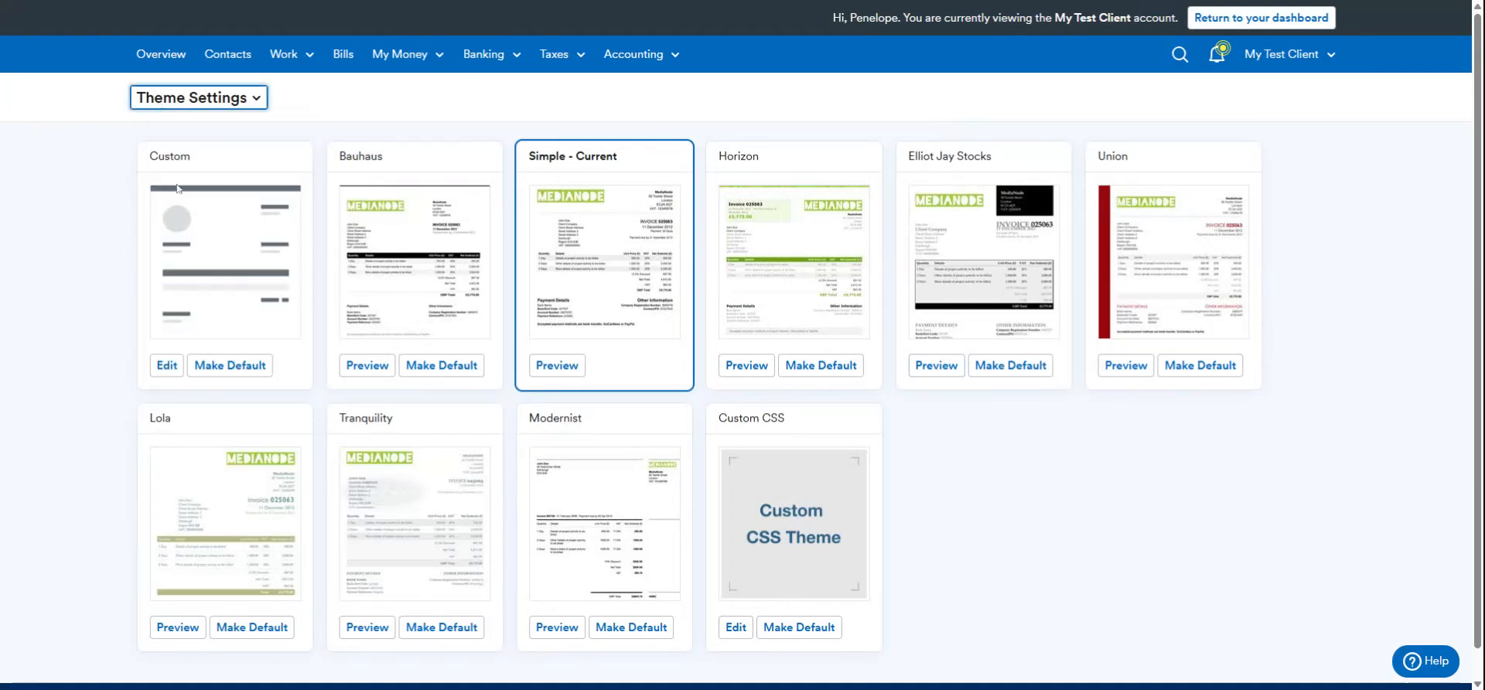
click(166, 365)
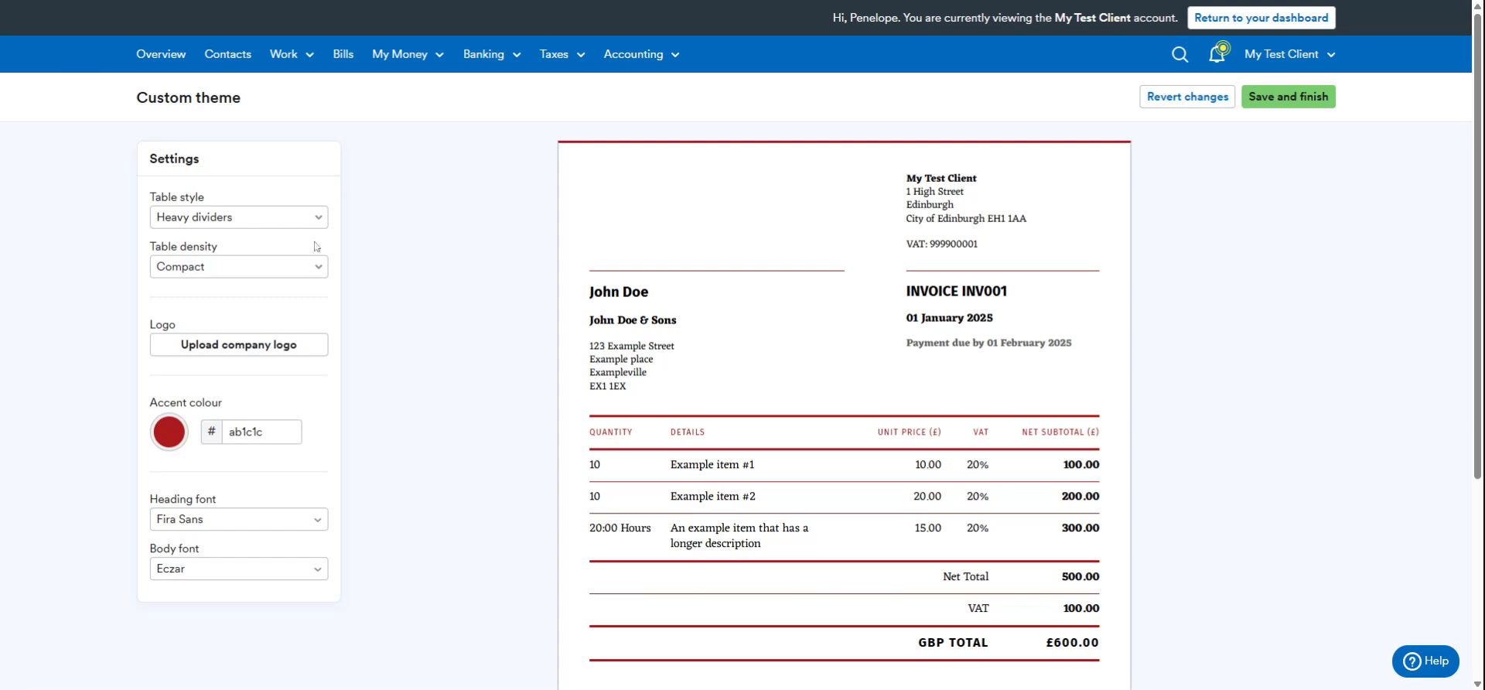
click(263, 268)
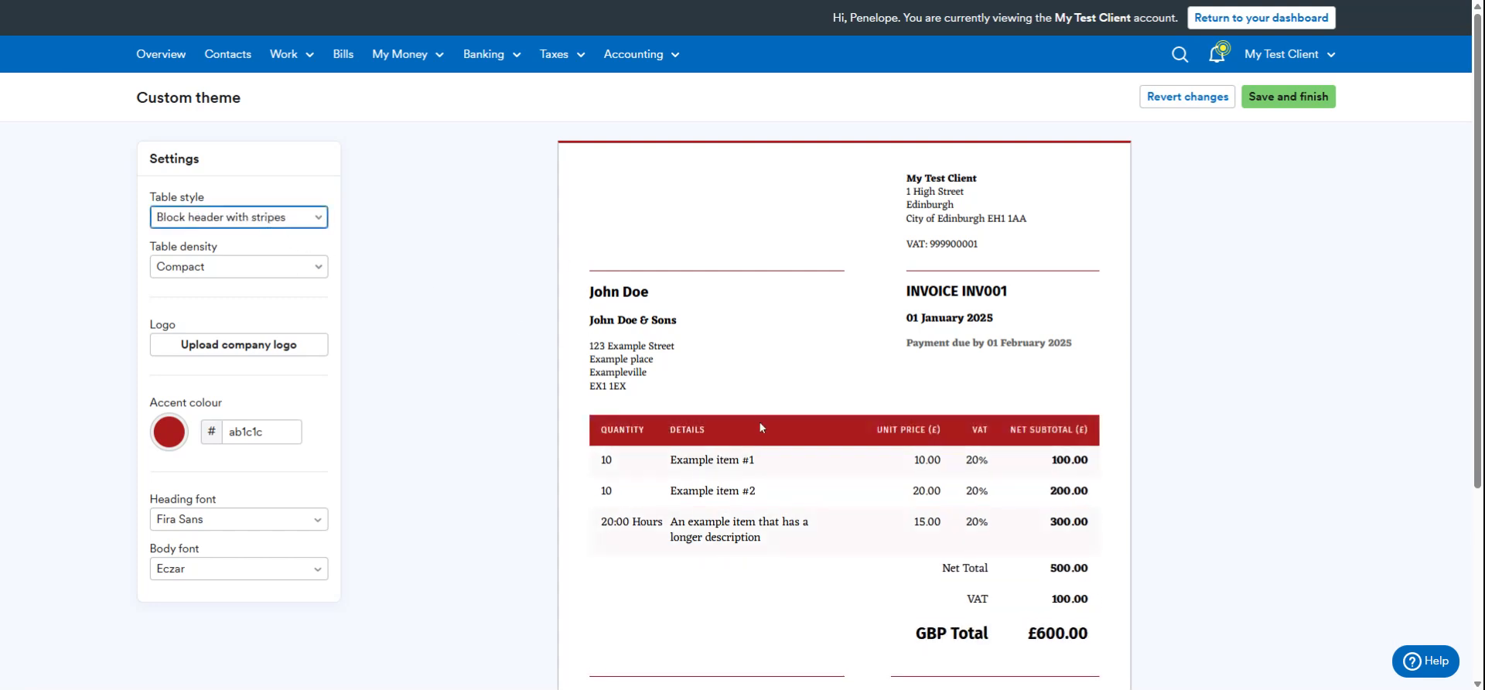
click(316, 220)
click(293, 247)
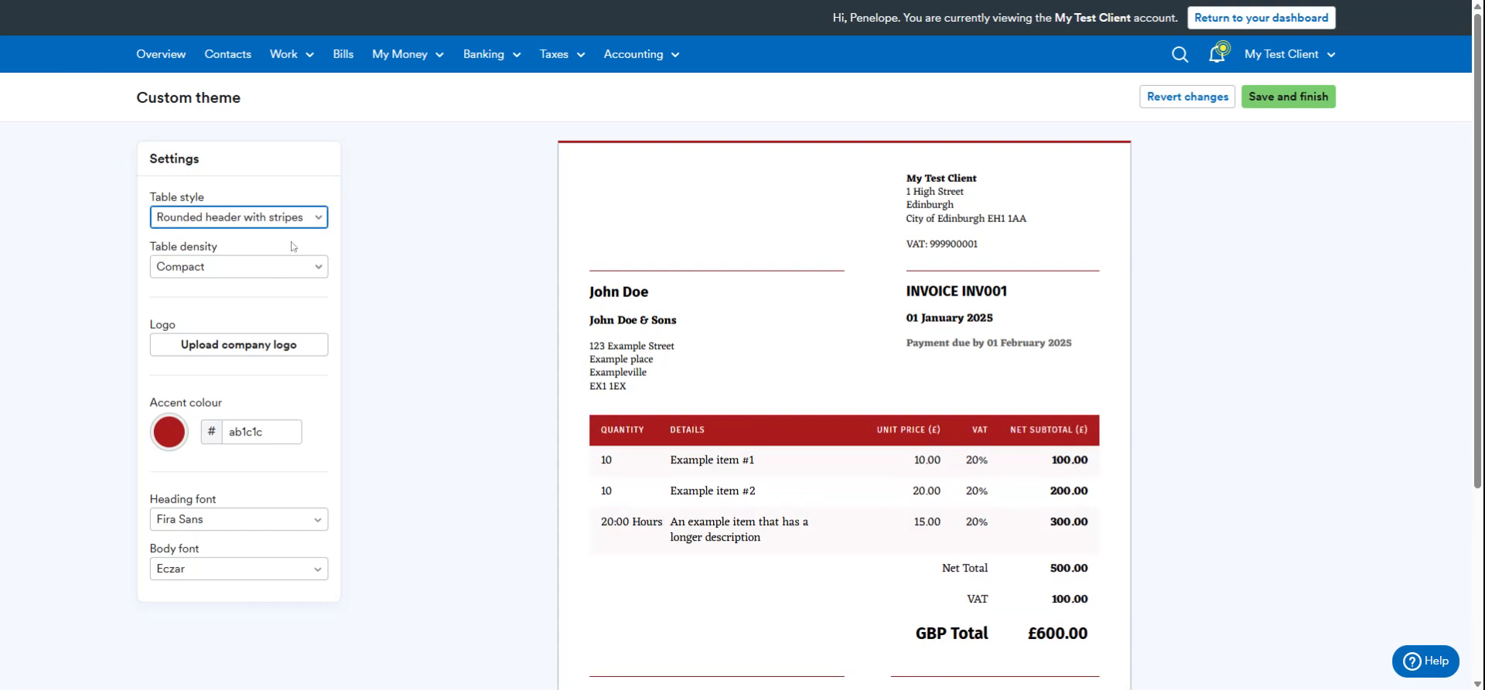
Step: Try the Normal and Spacious table densities on the invoice, and set the density back to Compact
click(217, 273)
click(218, 314)
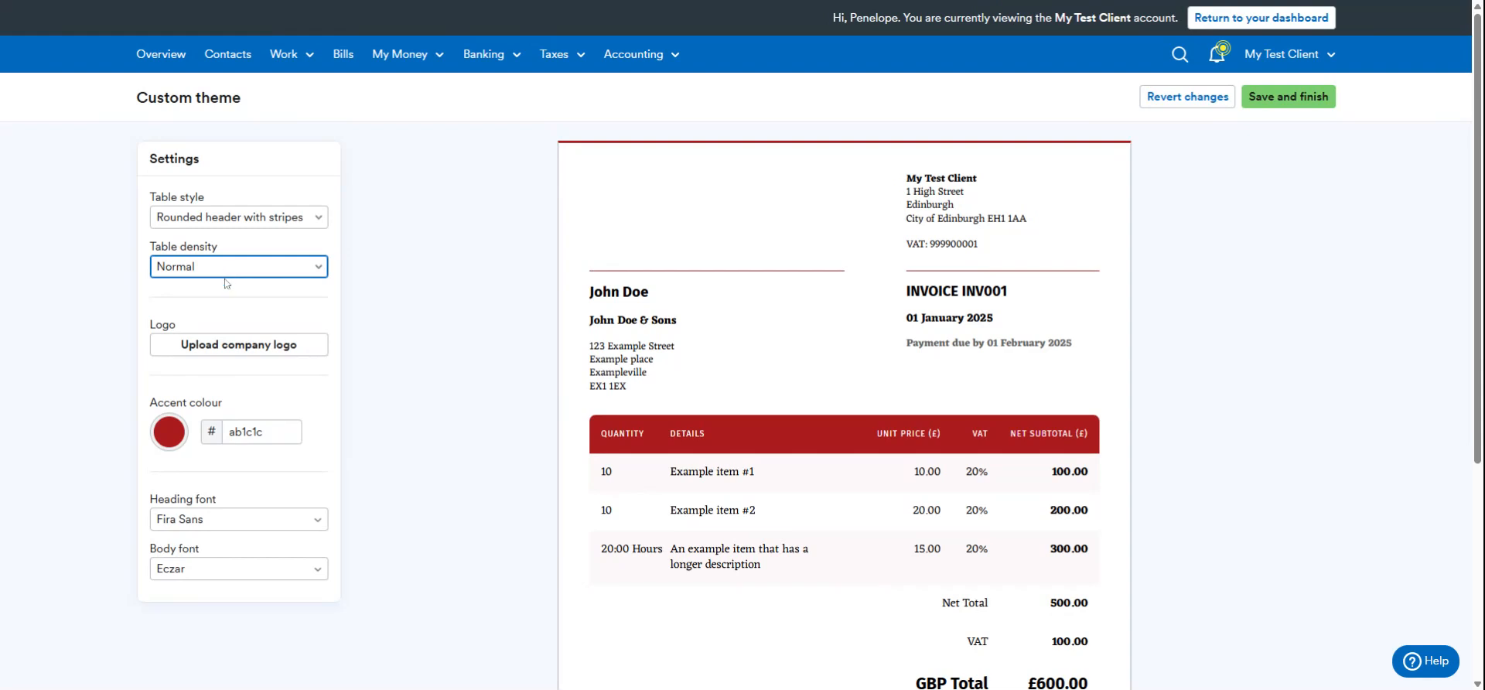
key(Down)
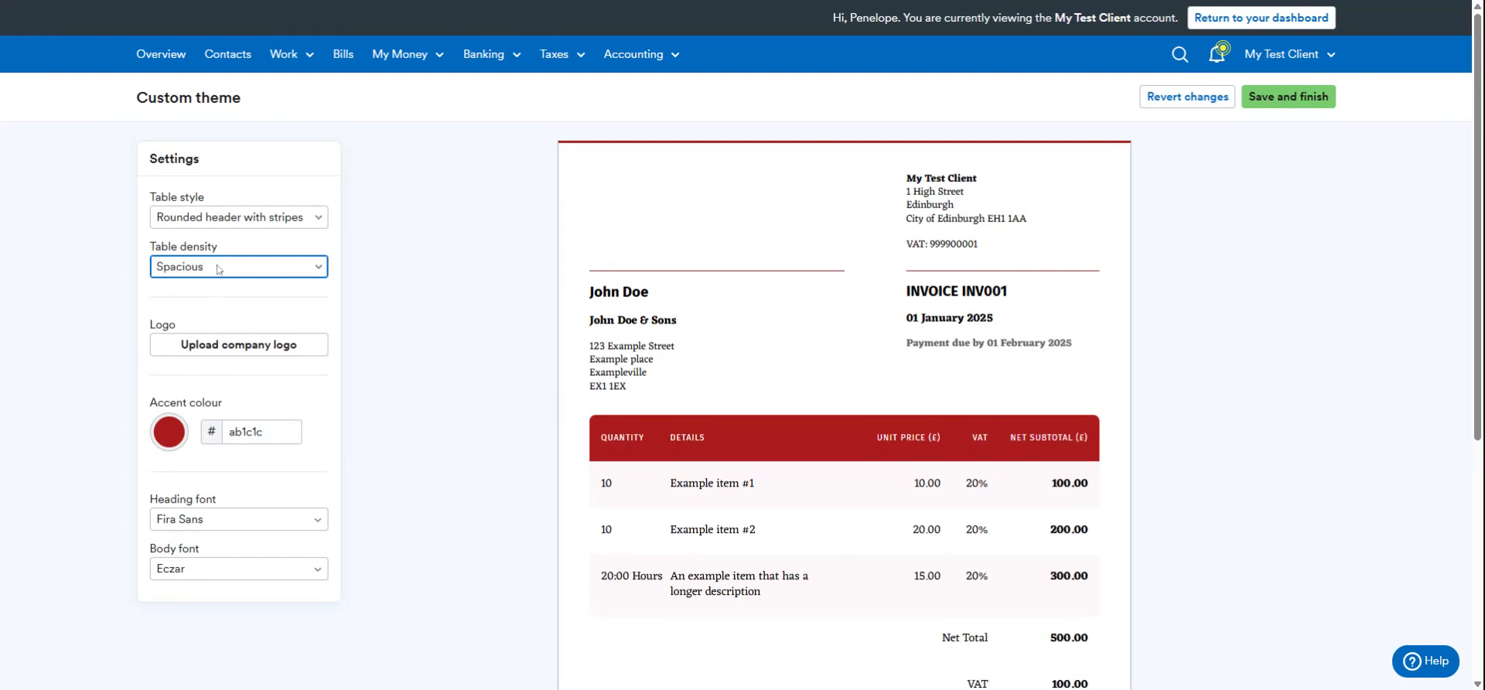
click(221, 286)
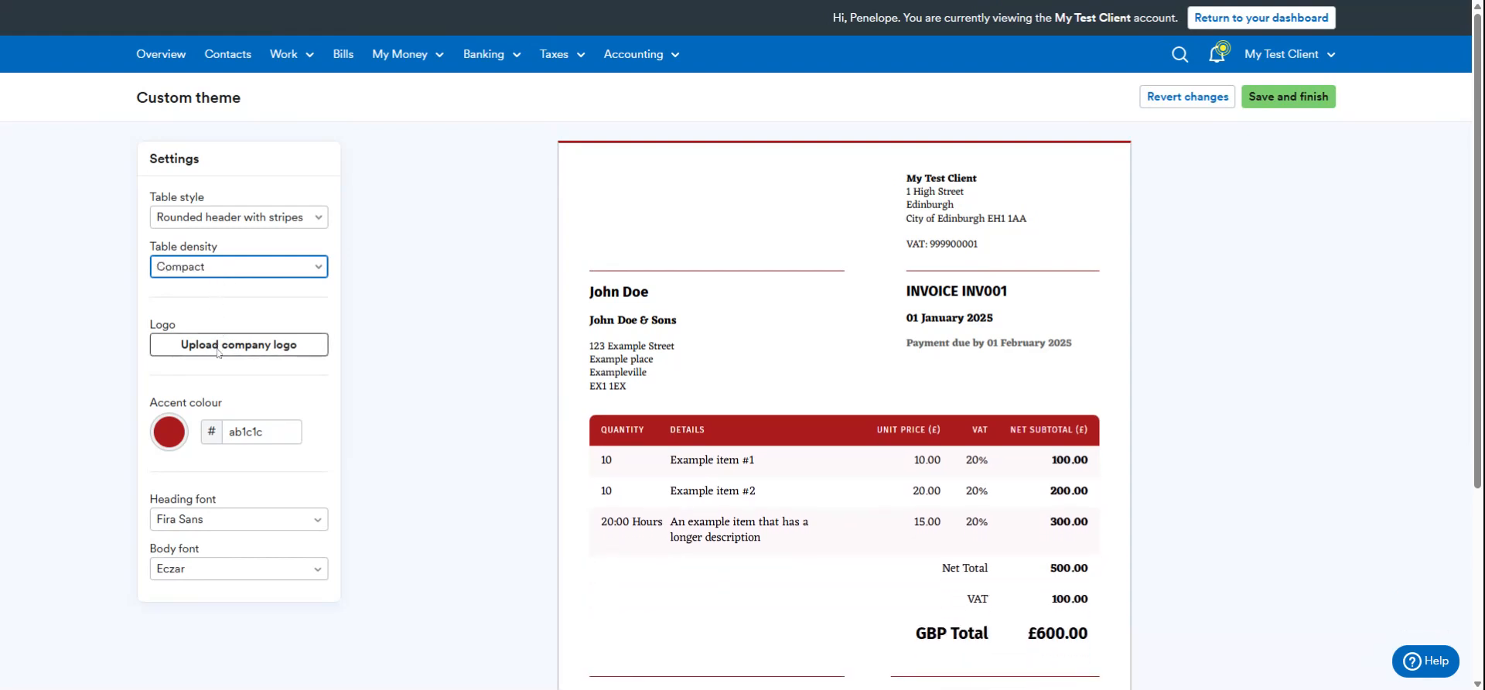
Step: Change the Custom invoice theme's accent colour to the dark teal 1d8390
click(171, 438)
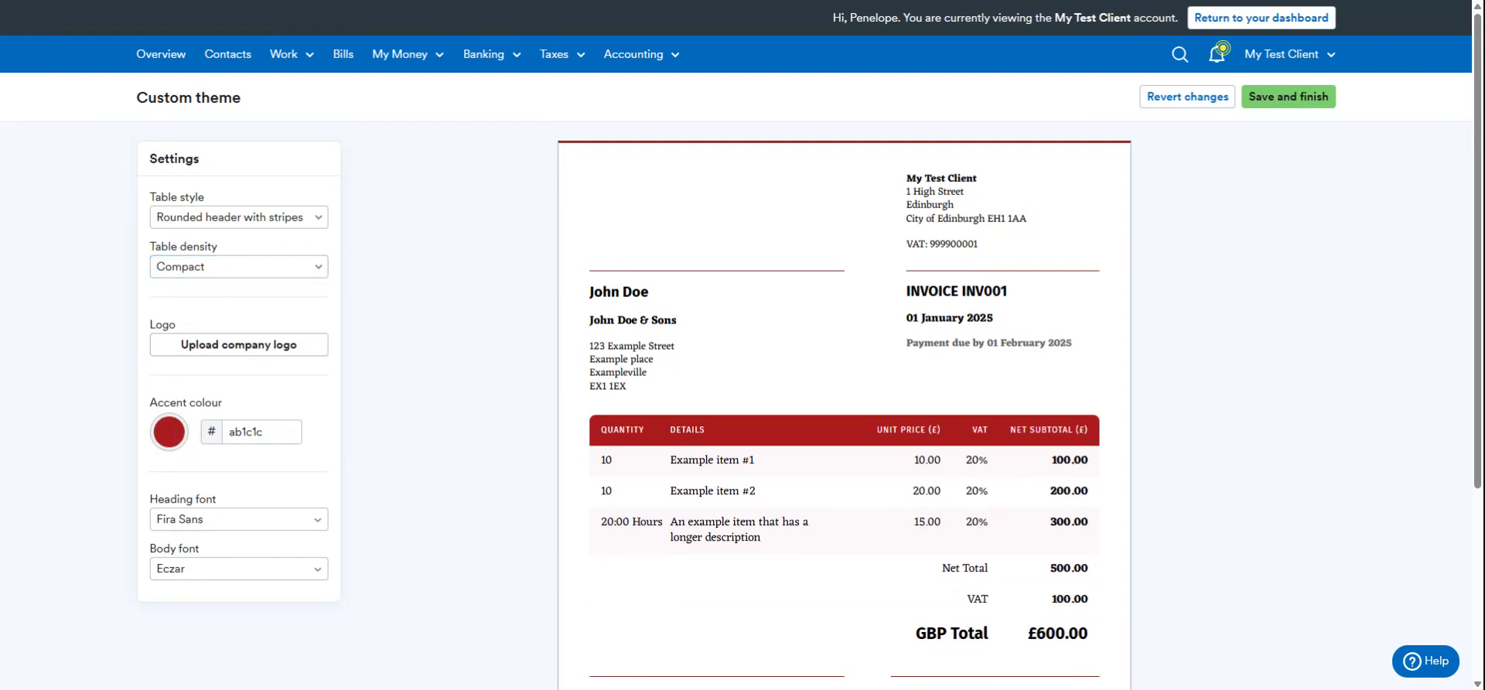
click(267, 584)
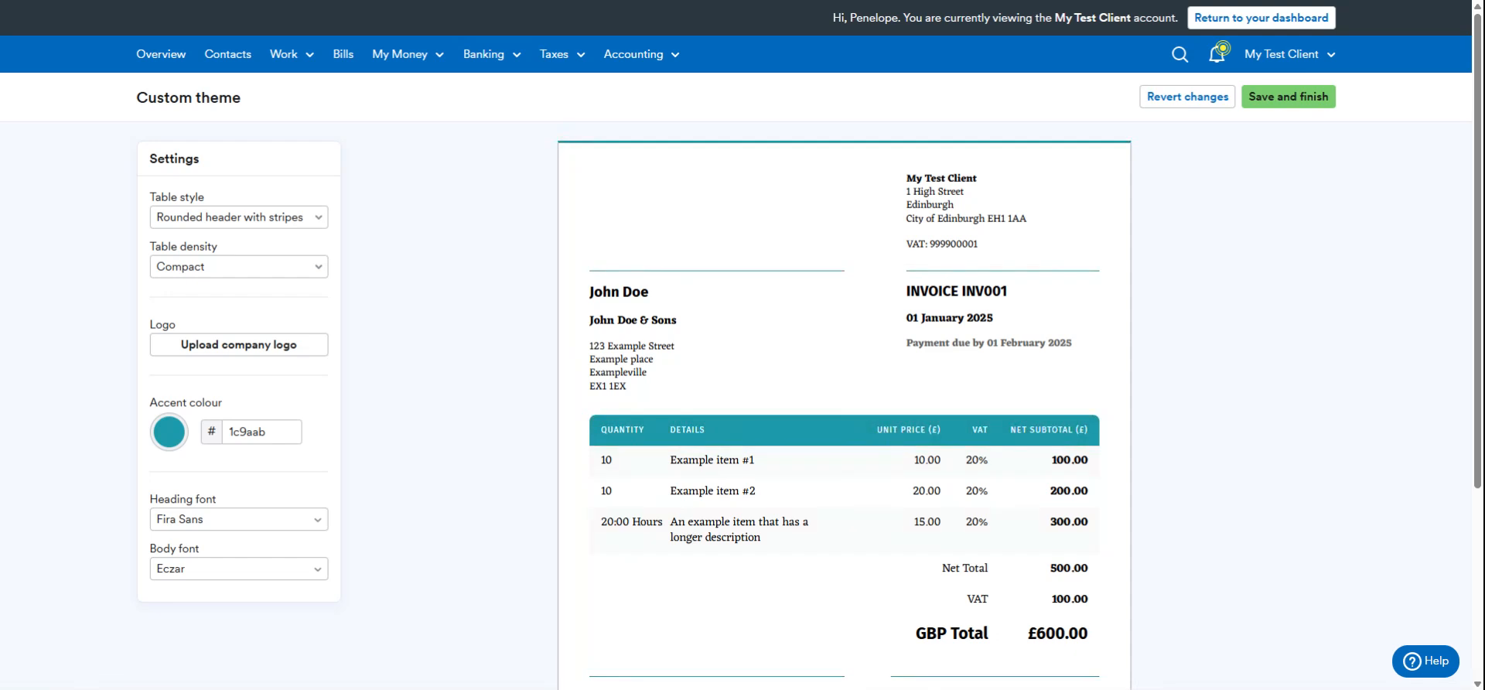
text(2bc0d4)
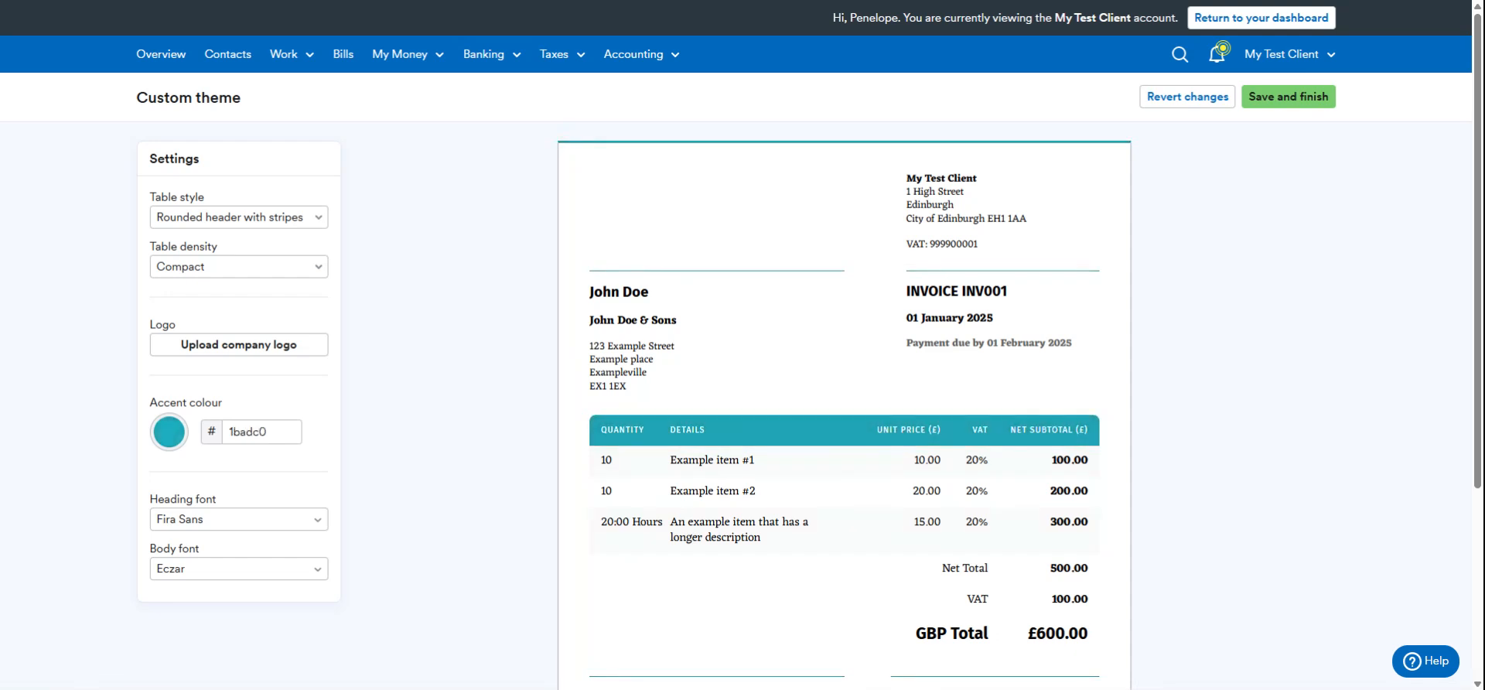
drag(297, 471, 296, 501)
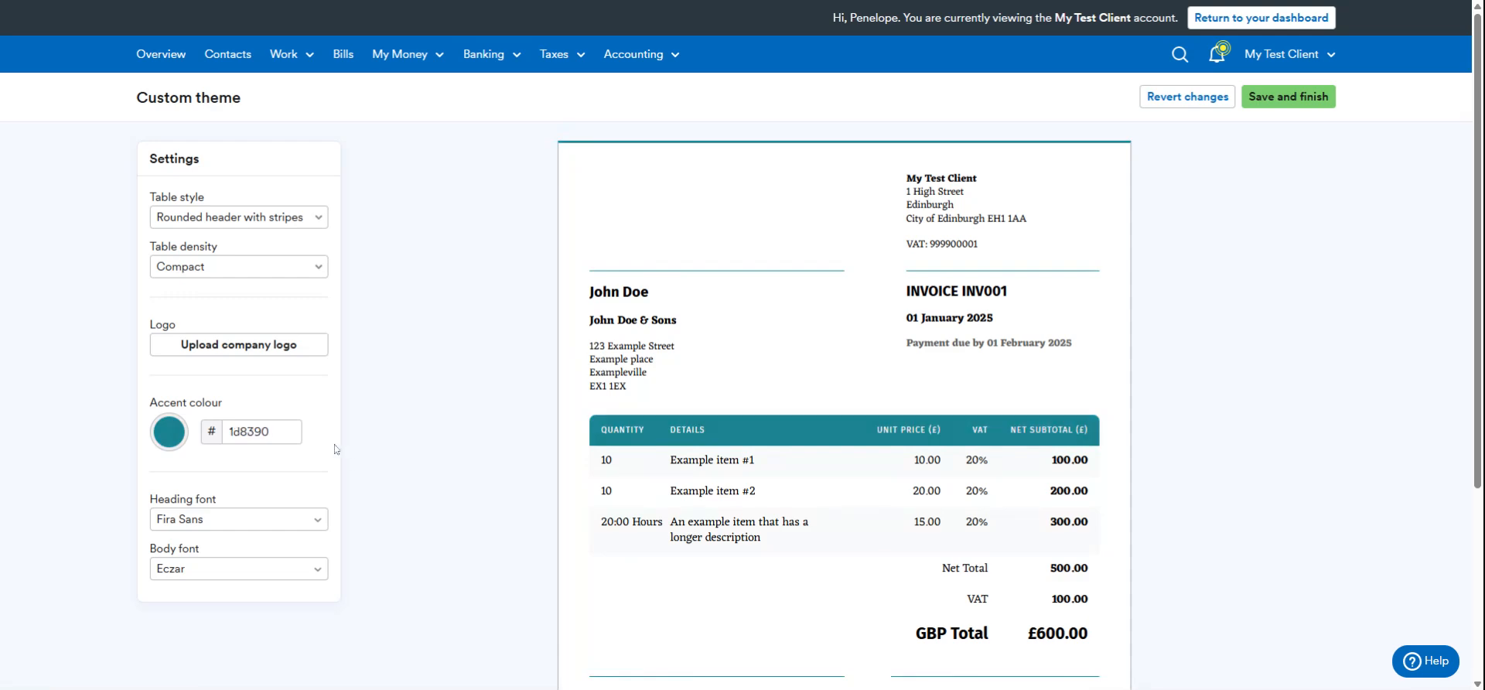
Step: Set the Custom invoice theme's heading font to Lato and its body font to Crimson Text
scroll(334, 449, down, 3)
click(228, 297)
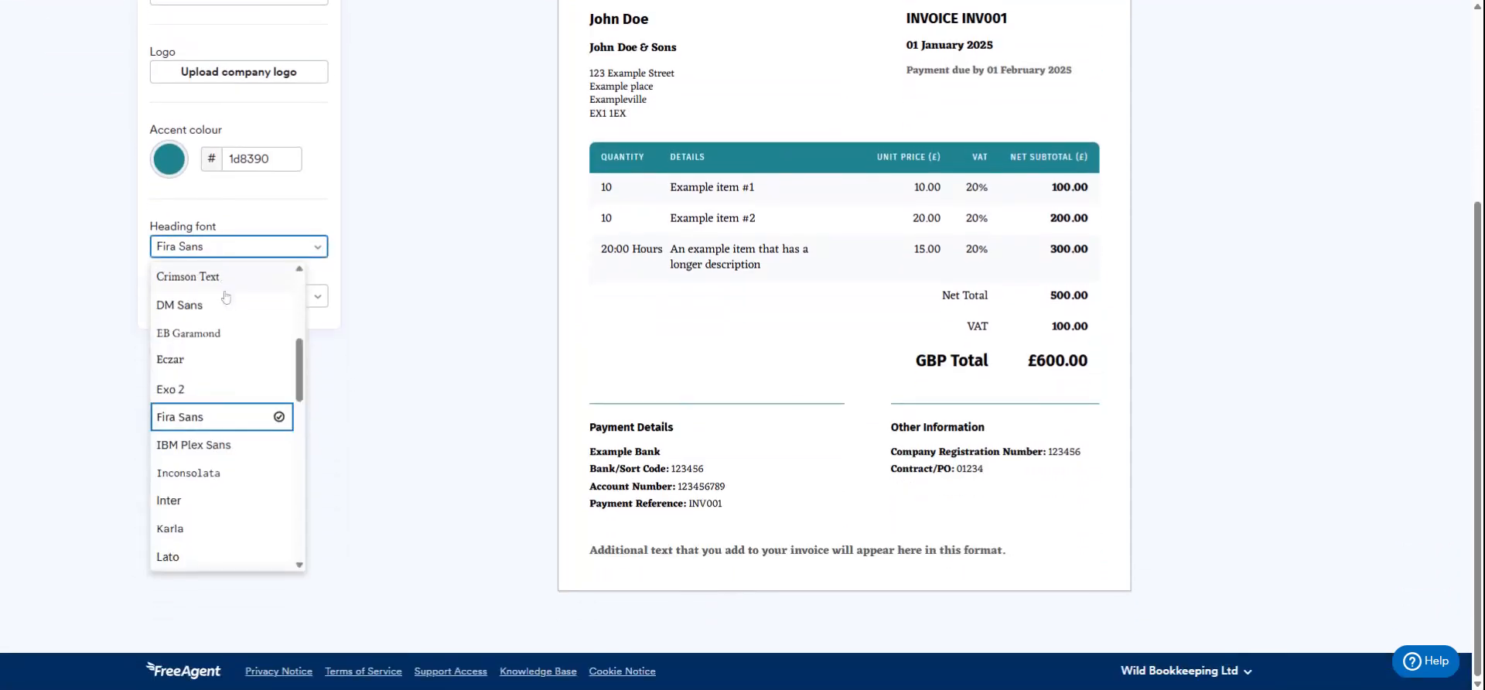
scroll(222, 316, down, 1)
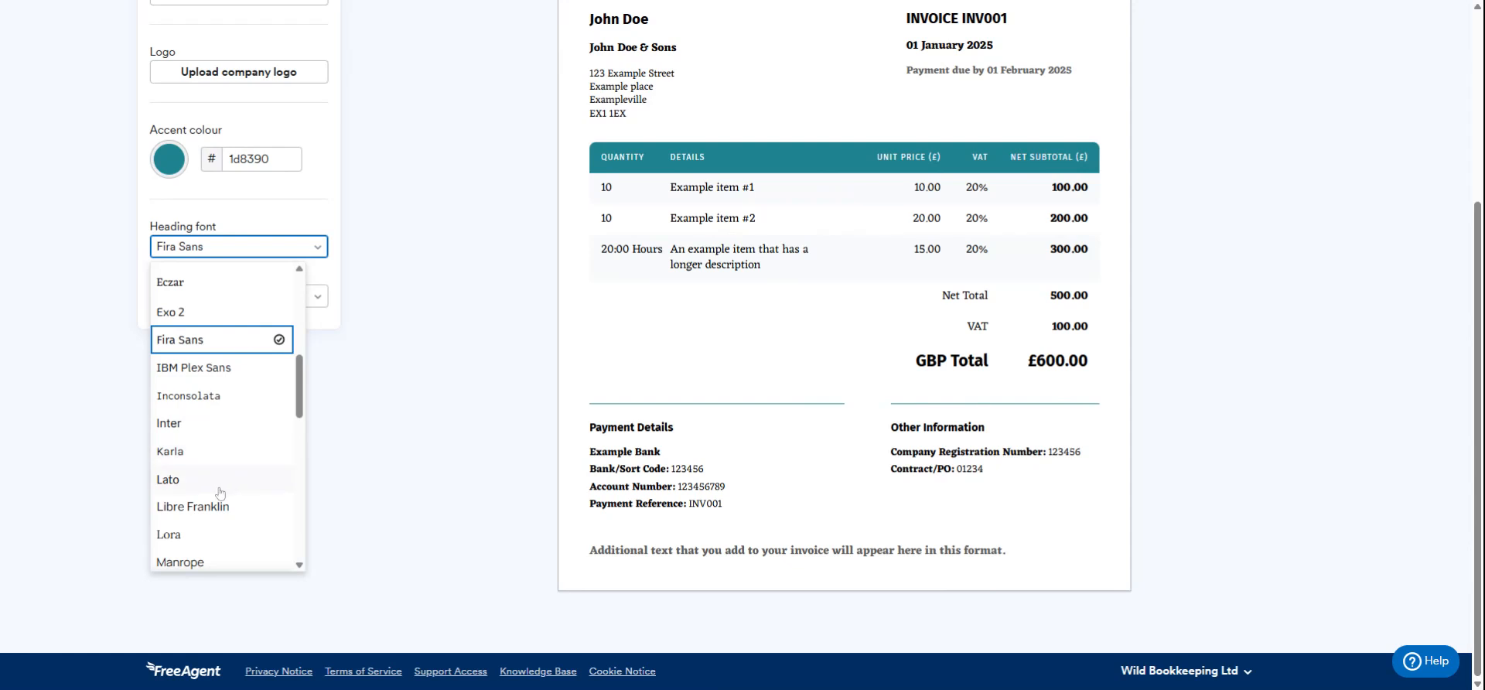
click(220, 489)
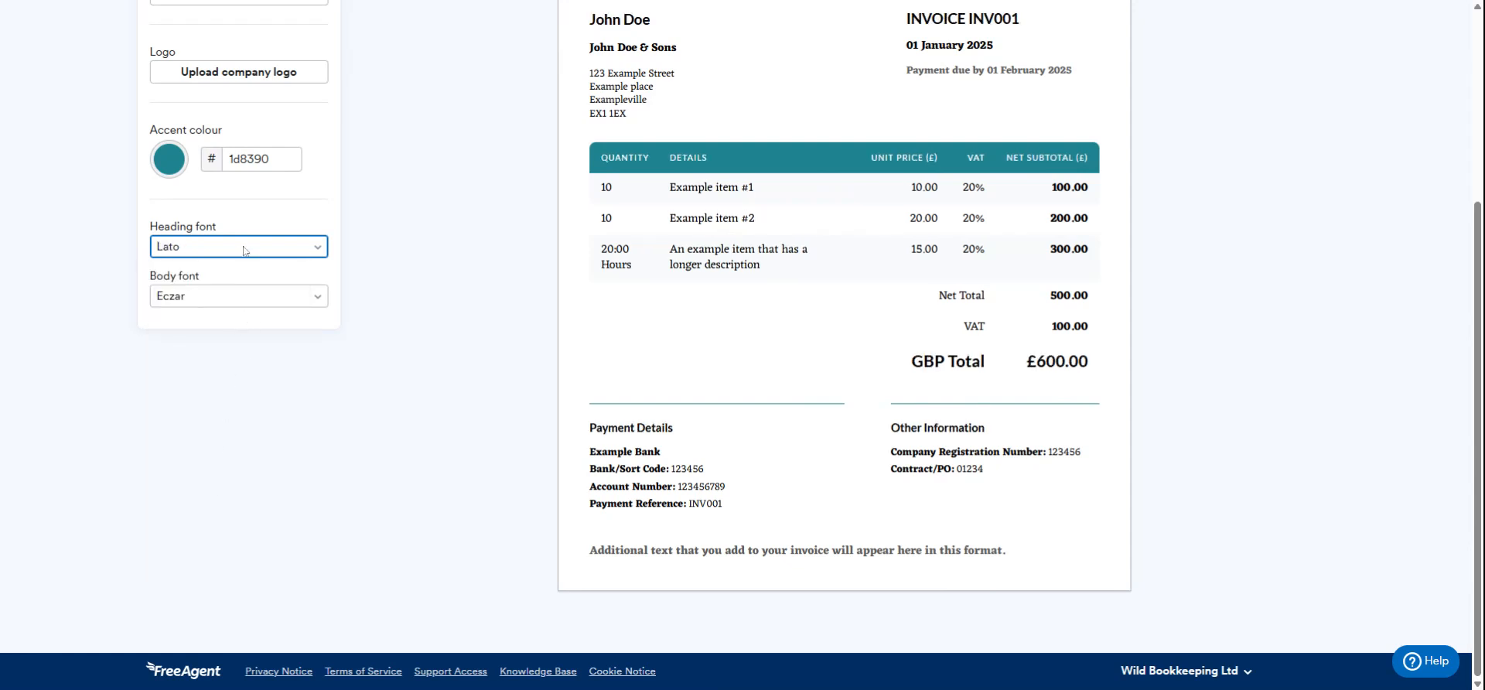
click(245, 301)
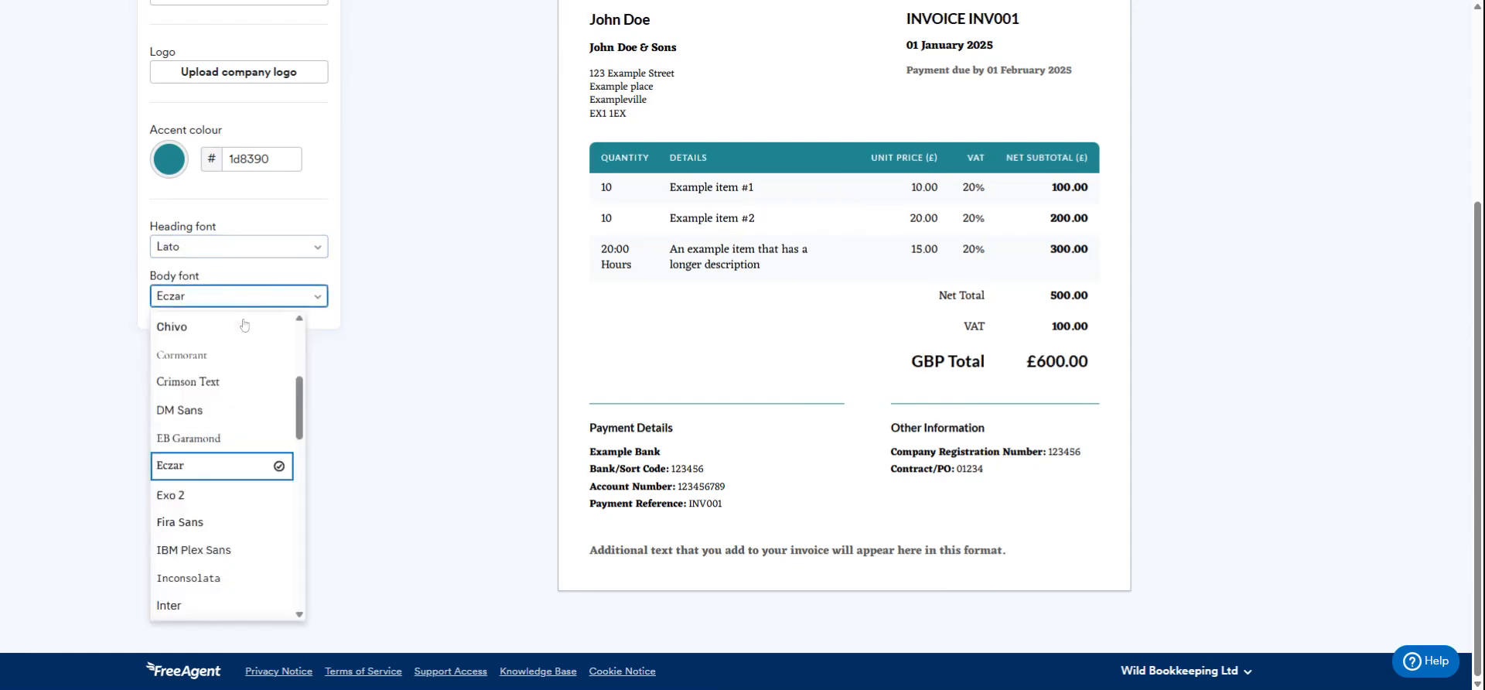
click(228, 389)
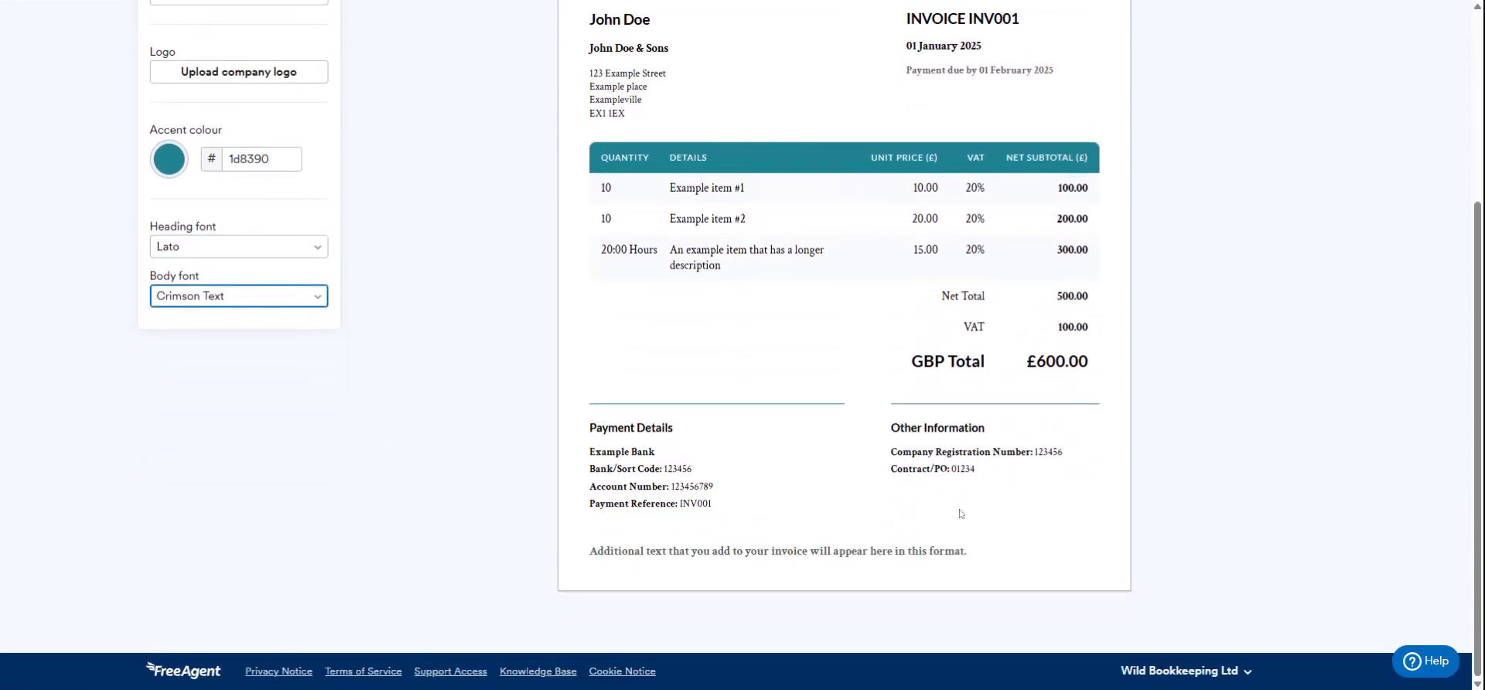
Step: Save the Custom invoice theme and make it the default theme
scroll(952, 511, up, 3)
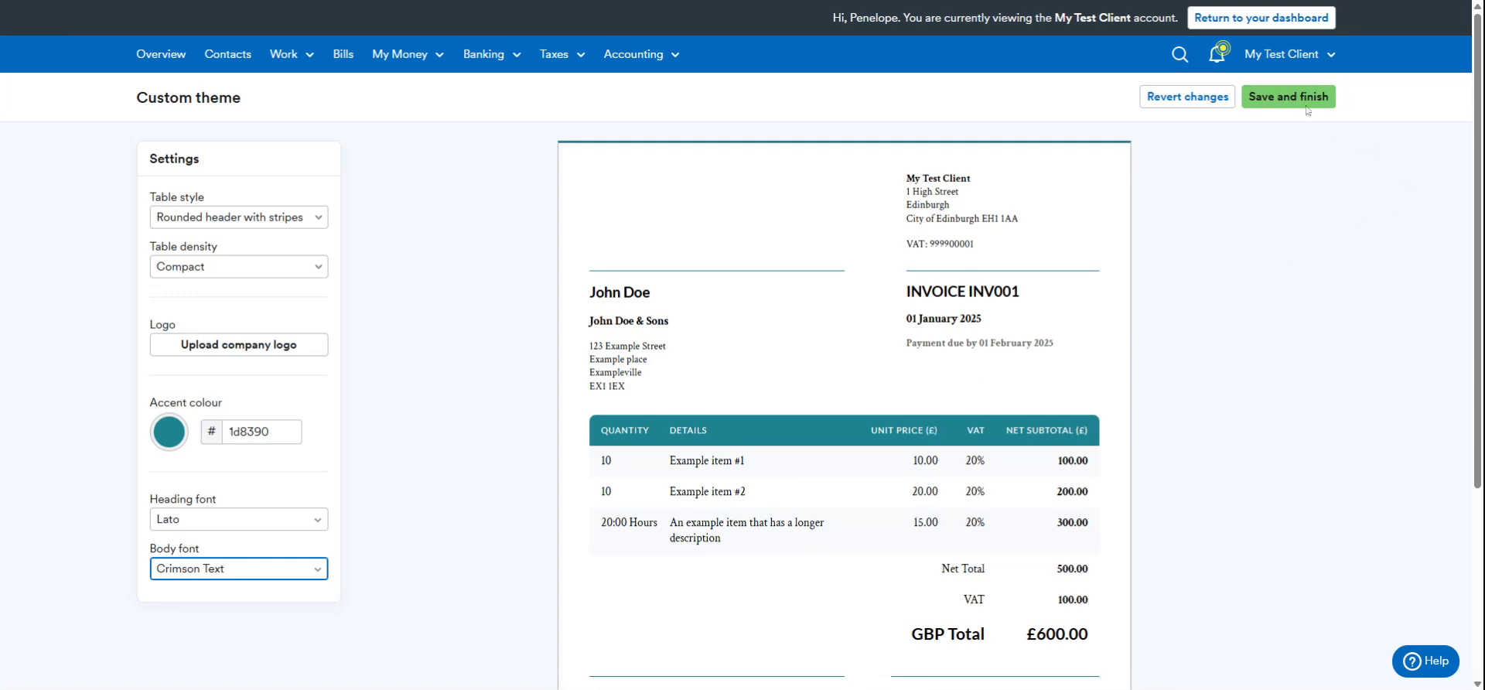
click(1306, 103)
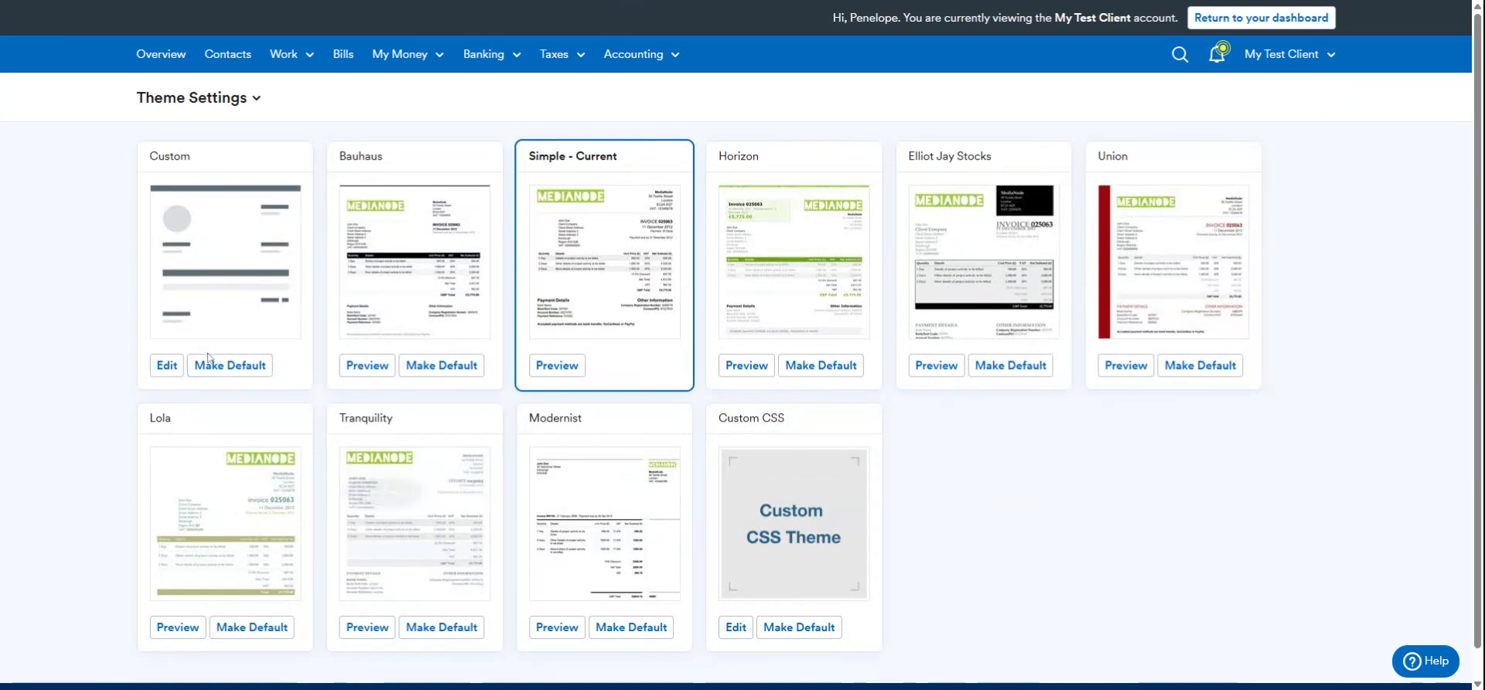
click(230, 365)
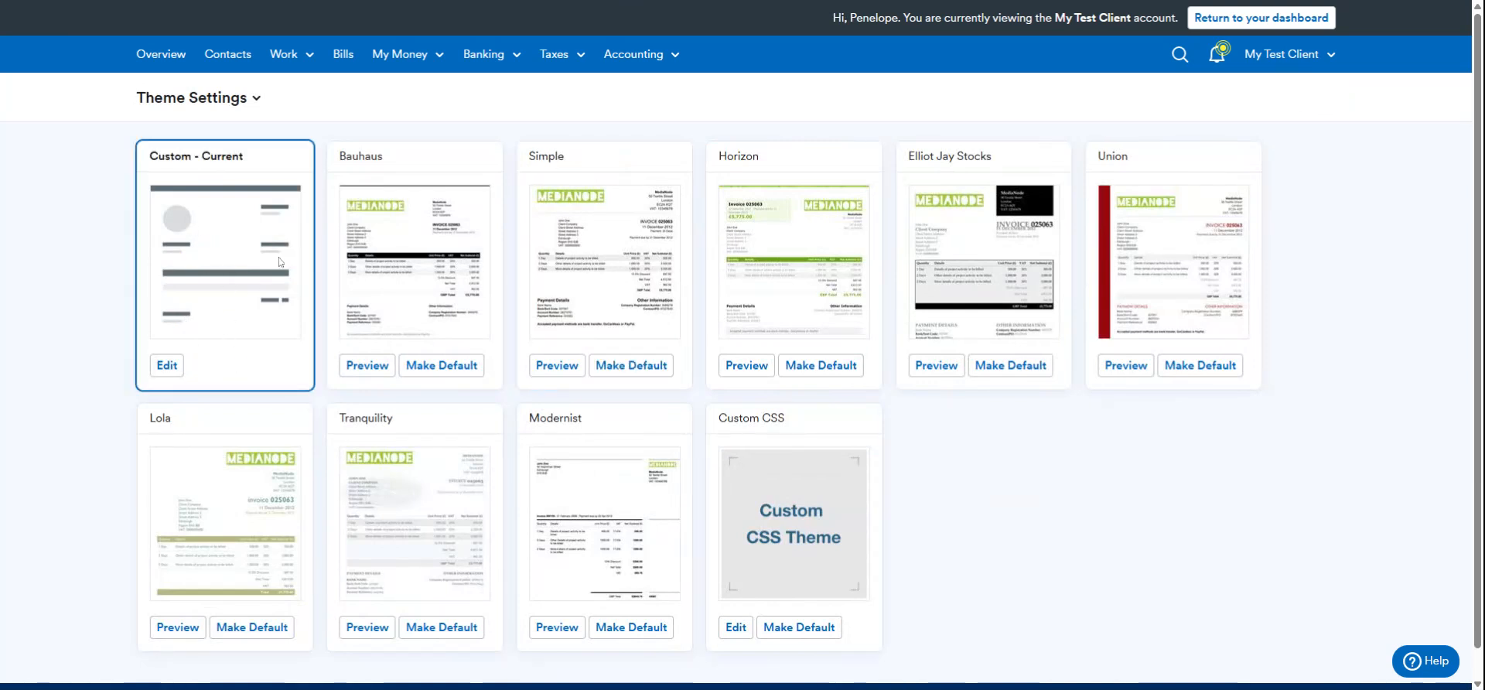
Step: Open the Accounting Dates settings and review the date settings and the accounting periods
click(216, 99)
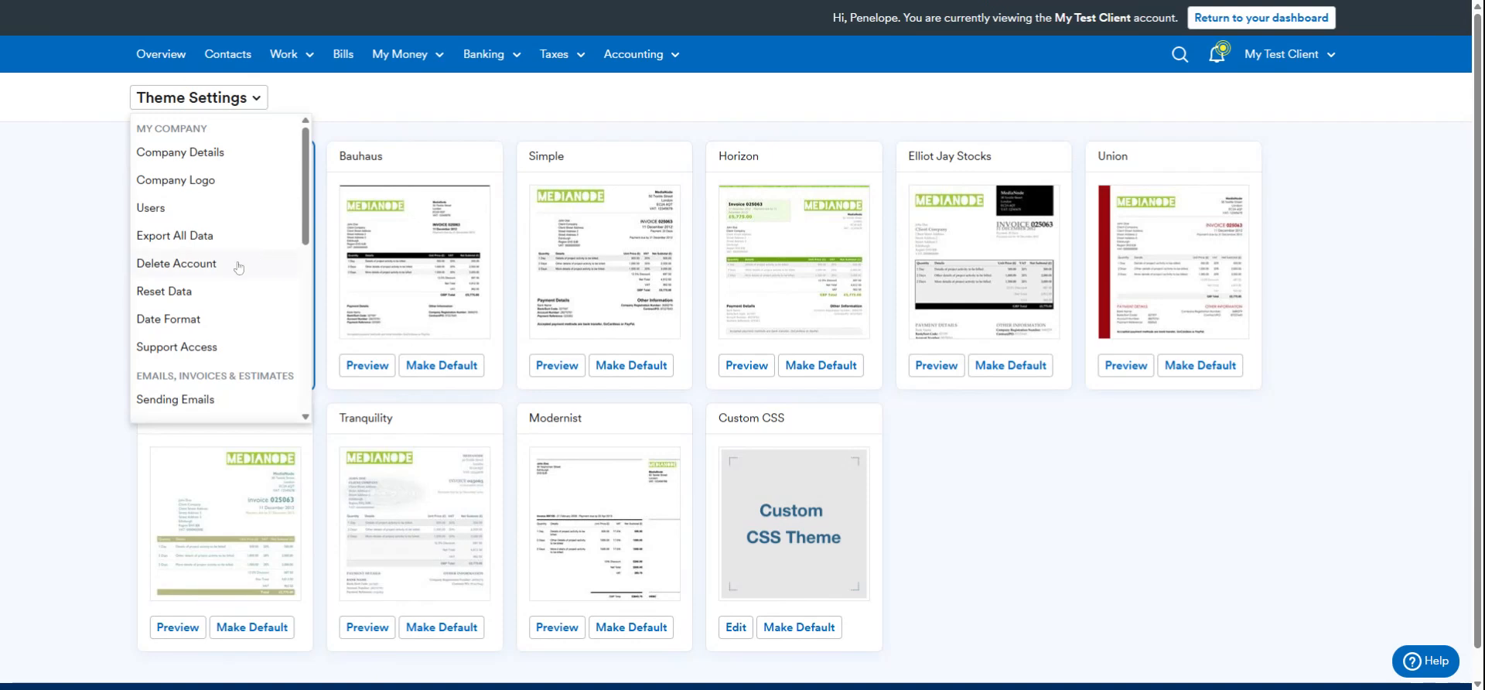
scroll(244, 278, down, 1)
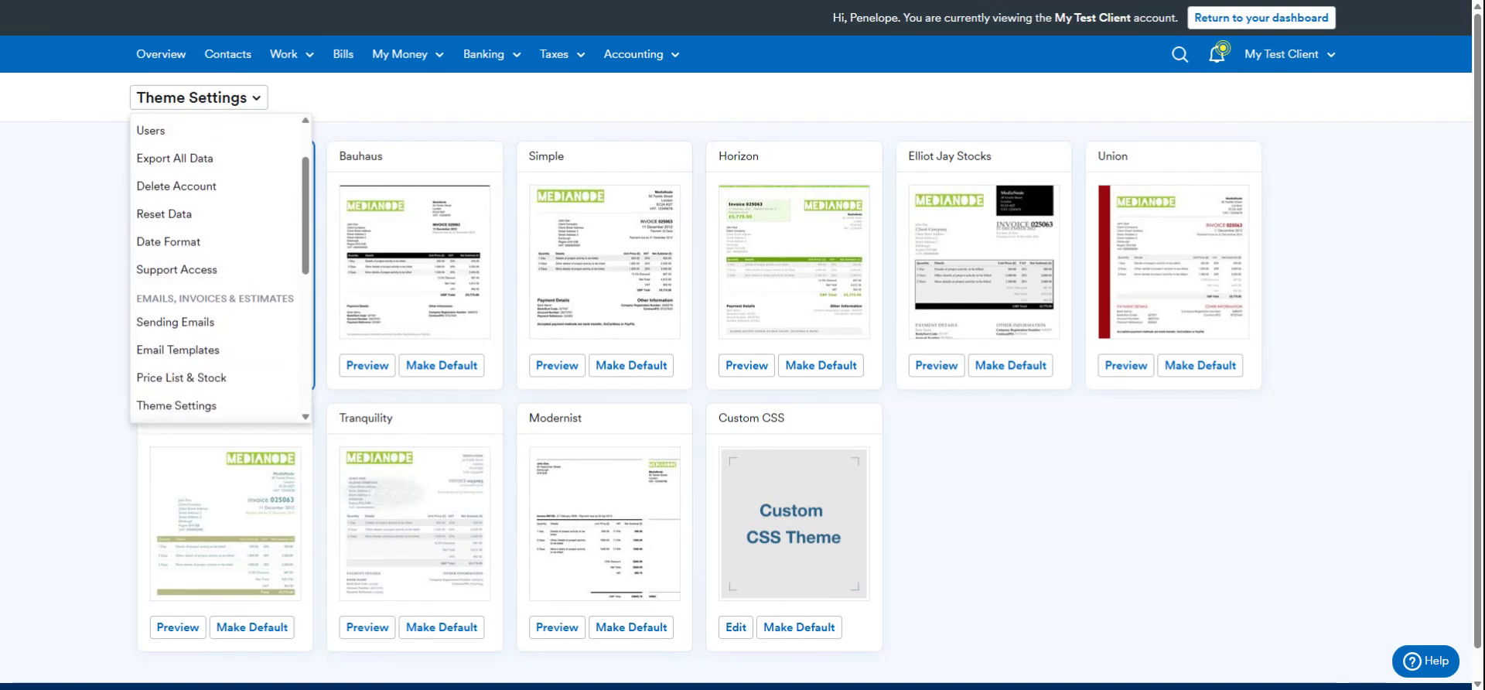
scroll(248, 320, down, 2)
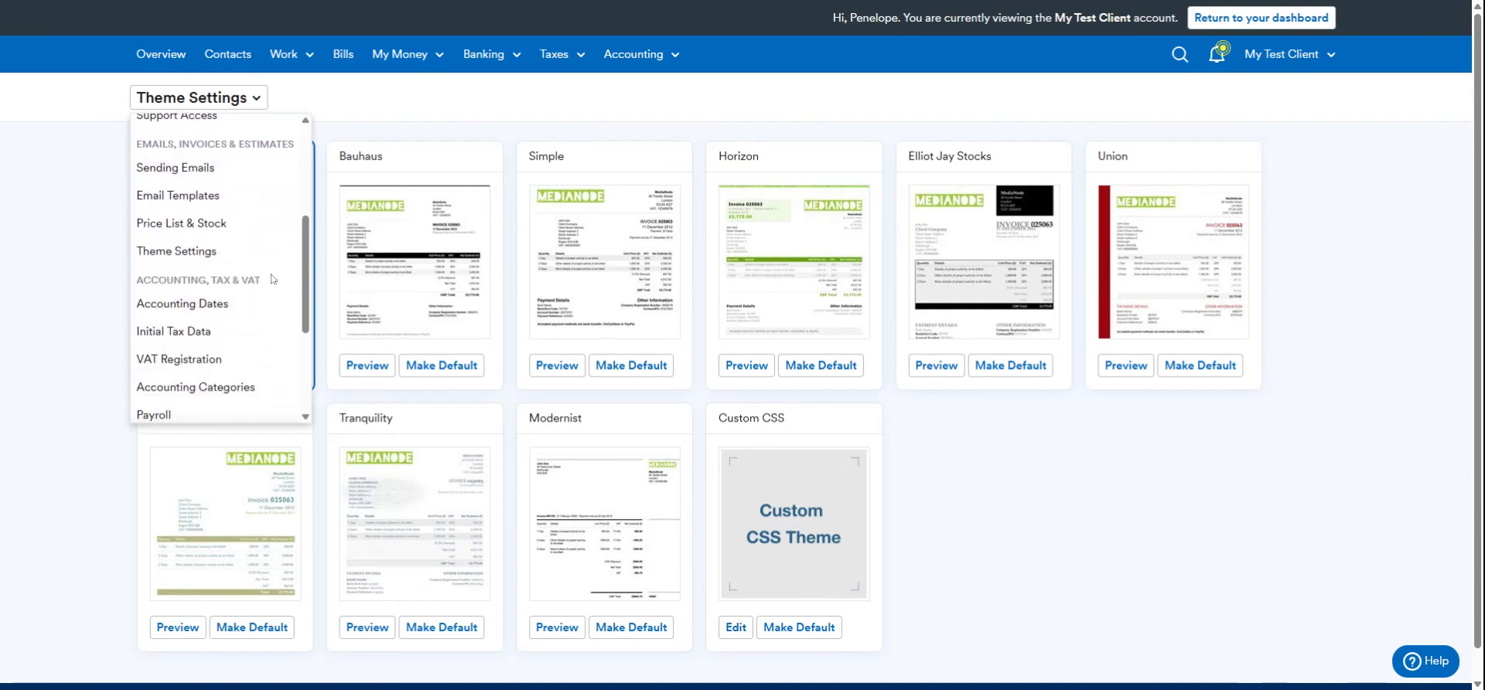
scroll(270, 281, down, 2)
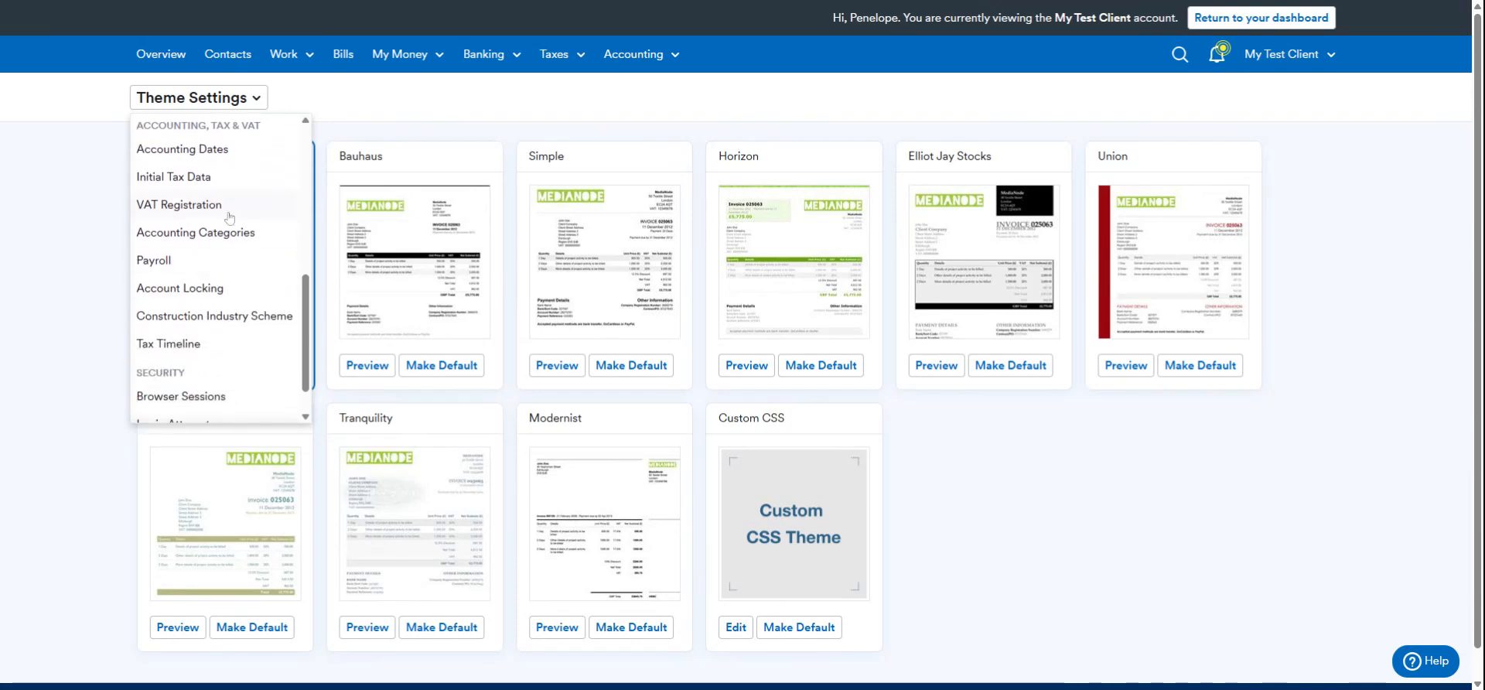
click(165, 151)
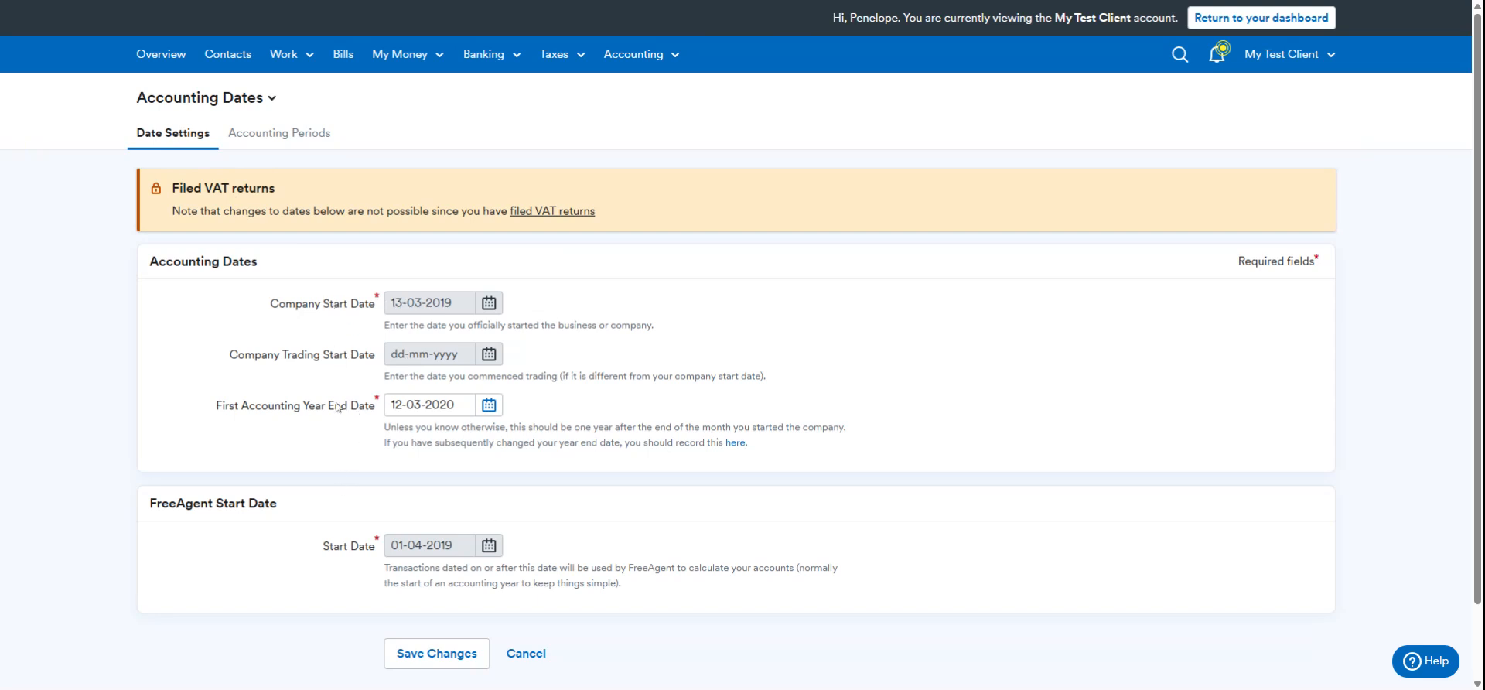
scroll(329, 445, down, 2)
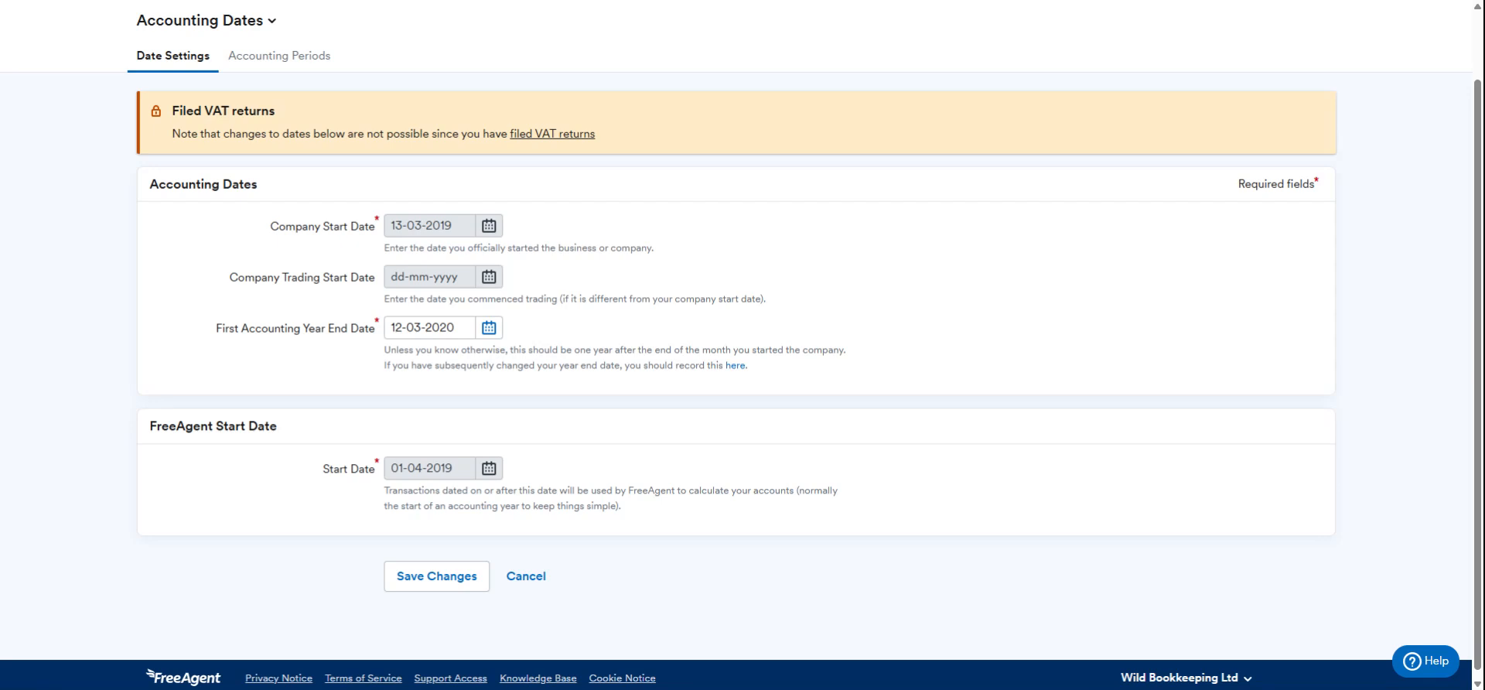
click(293, 59)
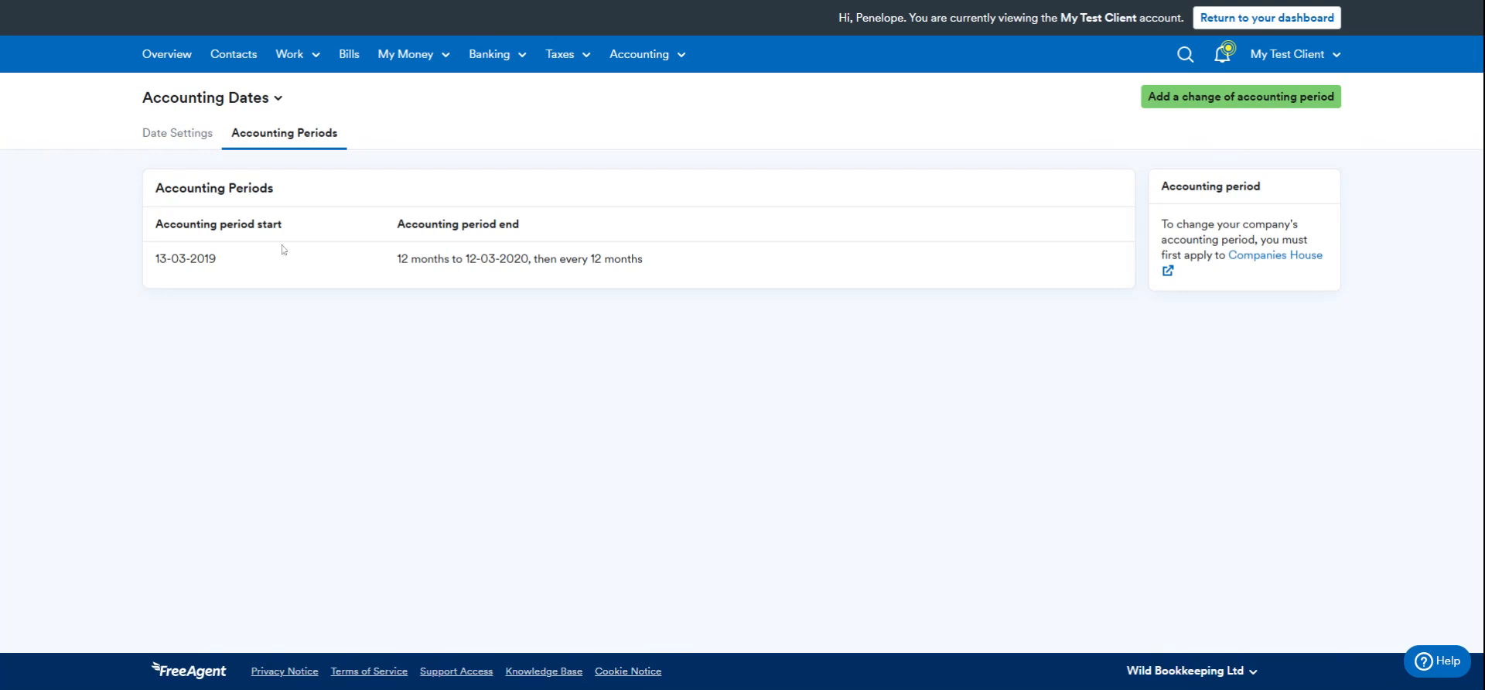
click(166, 135)
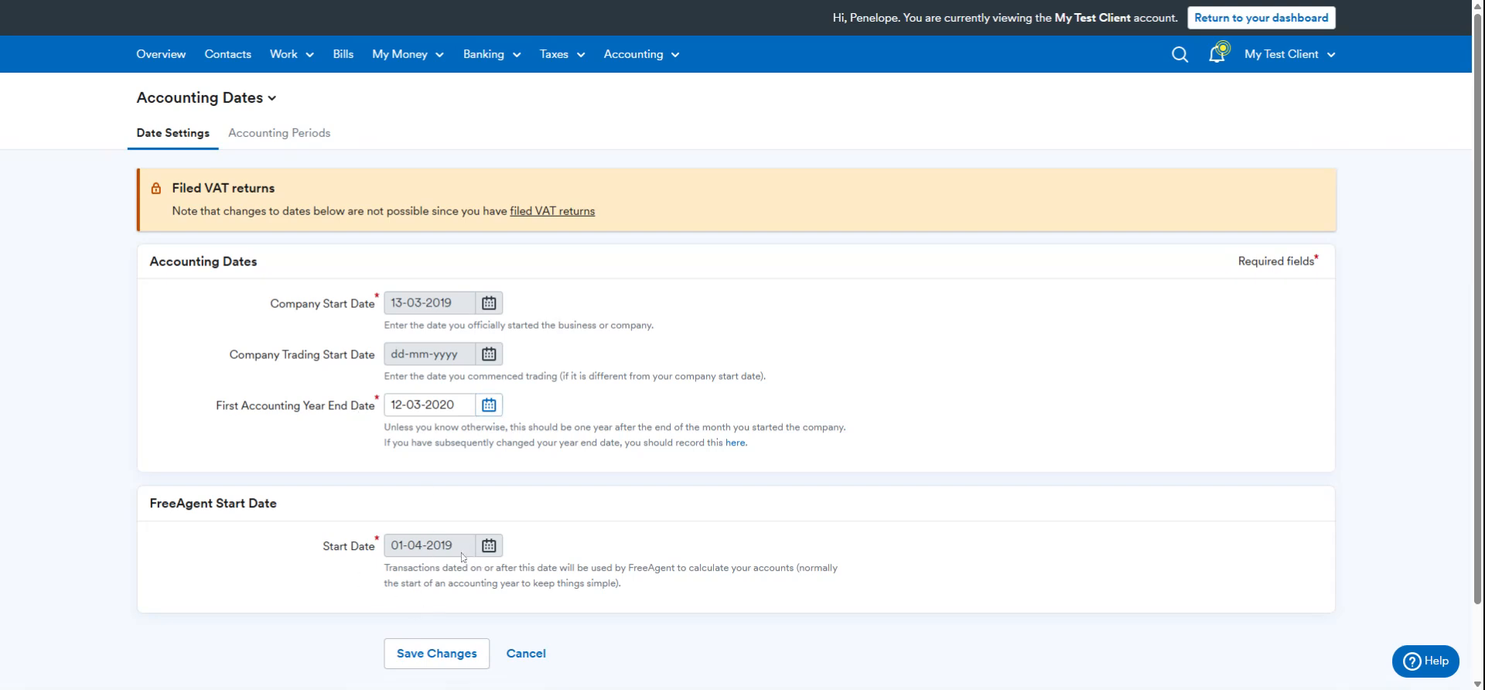
Step: Open the Initial Tax Data settings to view the corporation tax opening figures
click(242, 101)
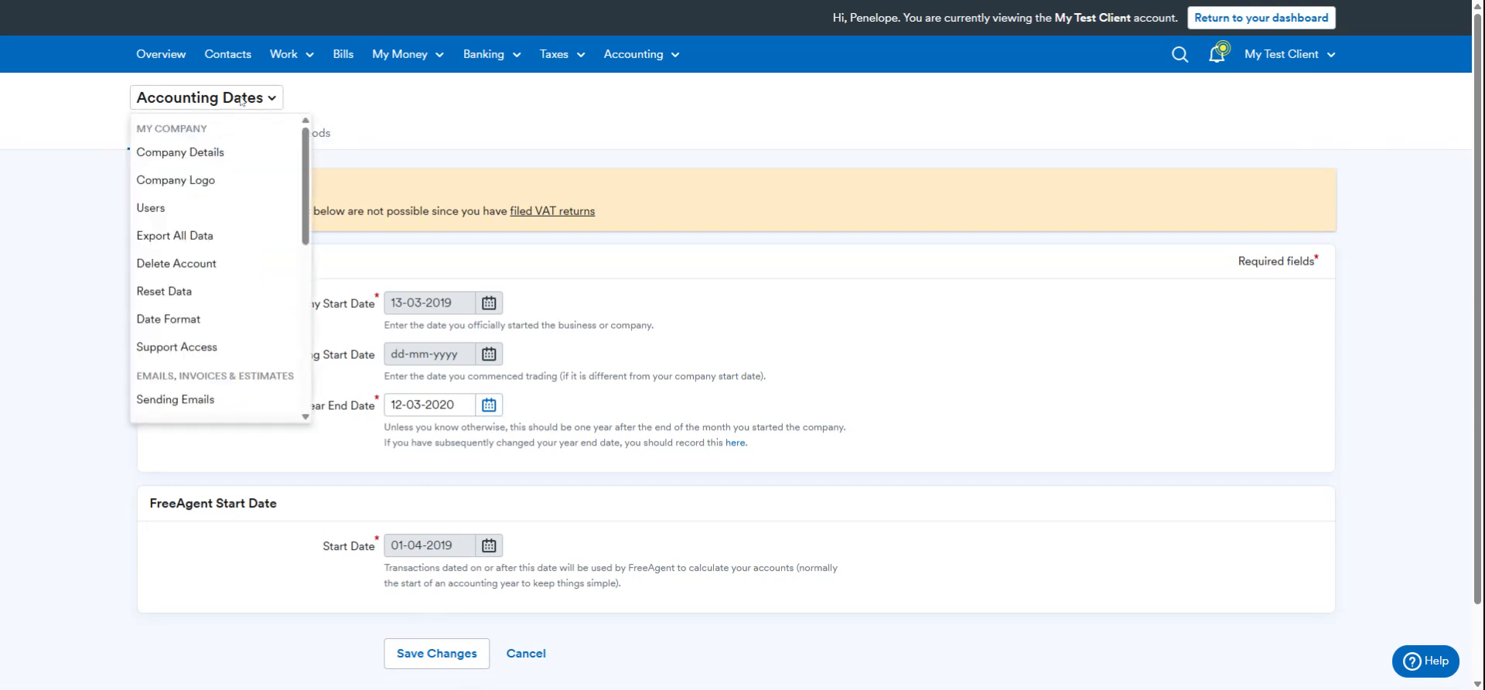
scroll(211, 273, down, 3)
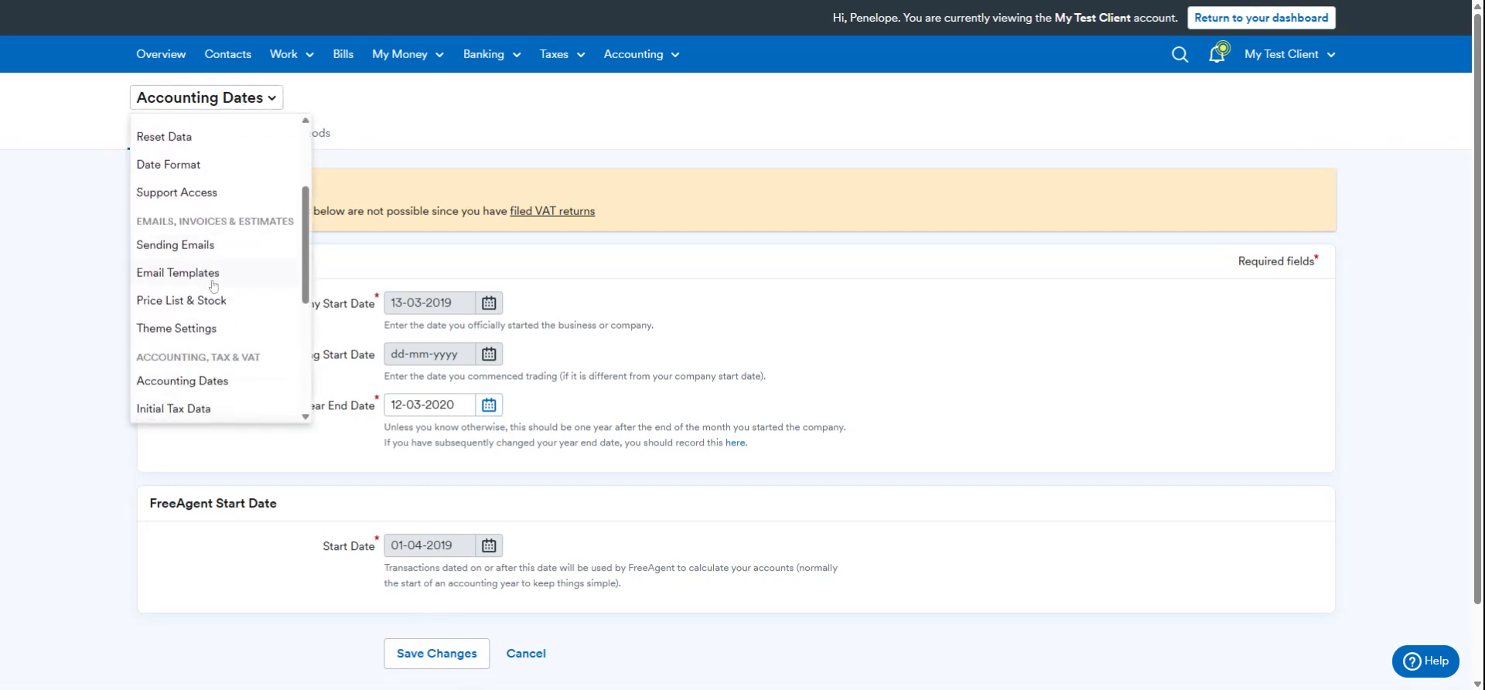
scroll(223, 283, down, 3)
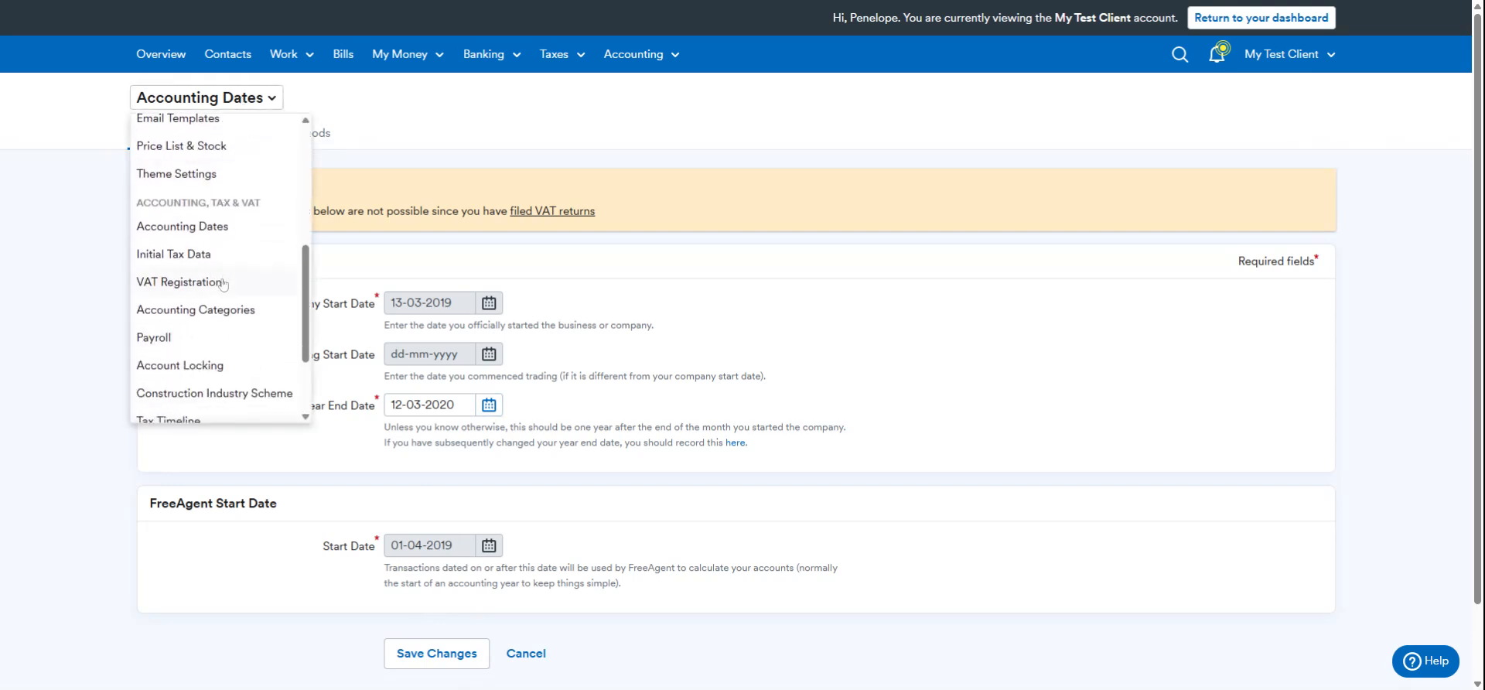
click(165, 258)
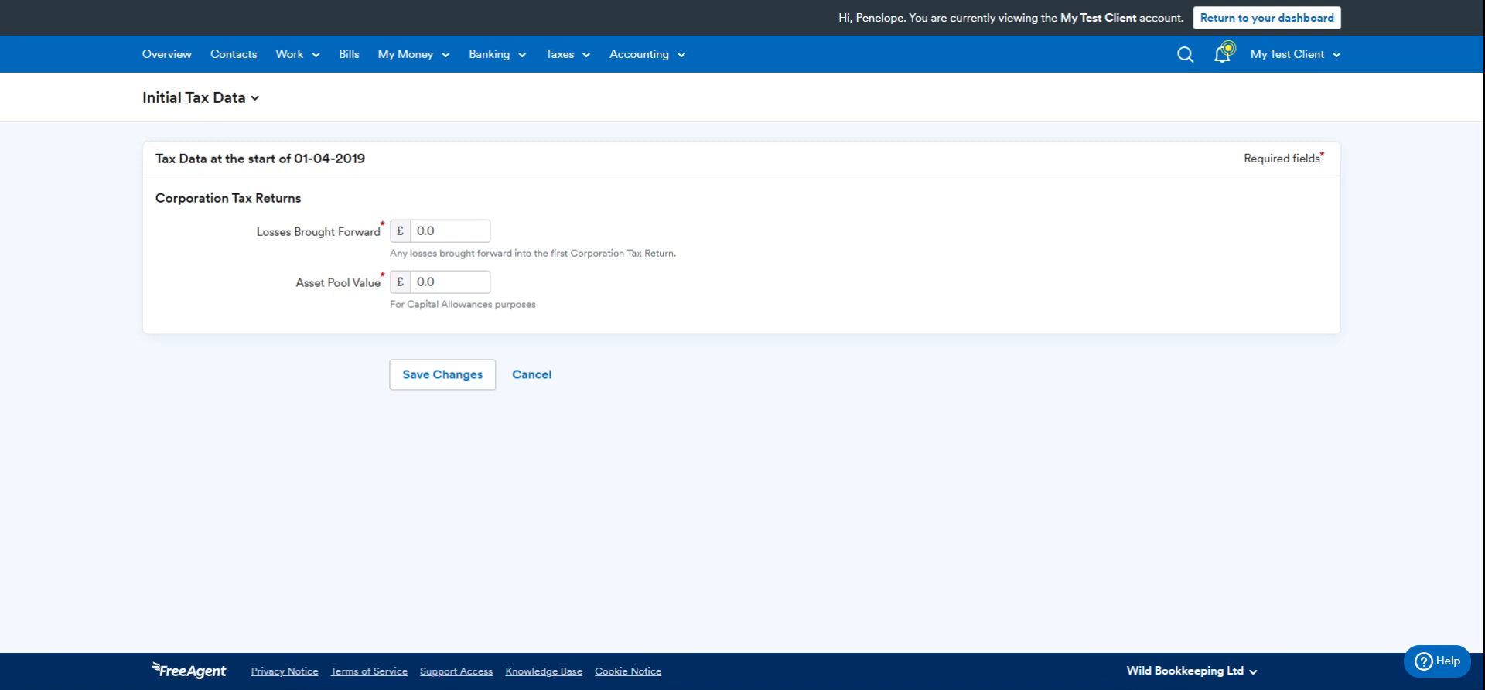
Step: Open the VAT Registration settings and review the registration status, certificate dates and initial VAT return settings
click(199, 104)
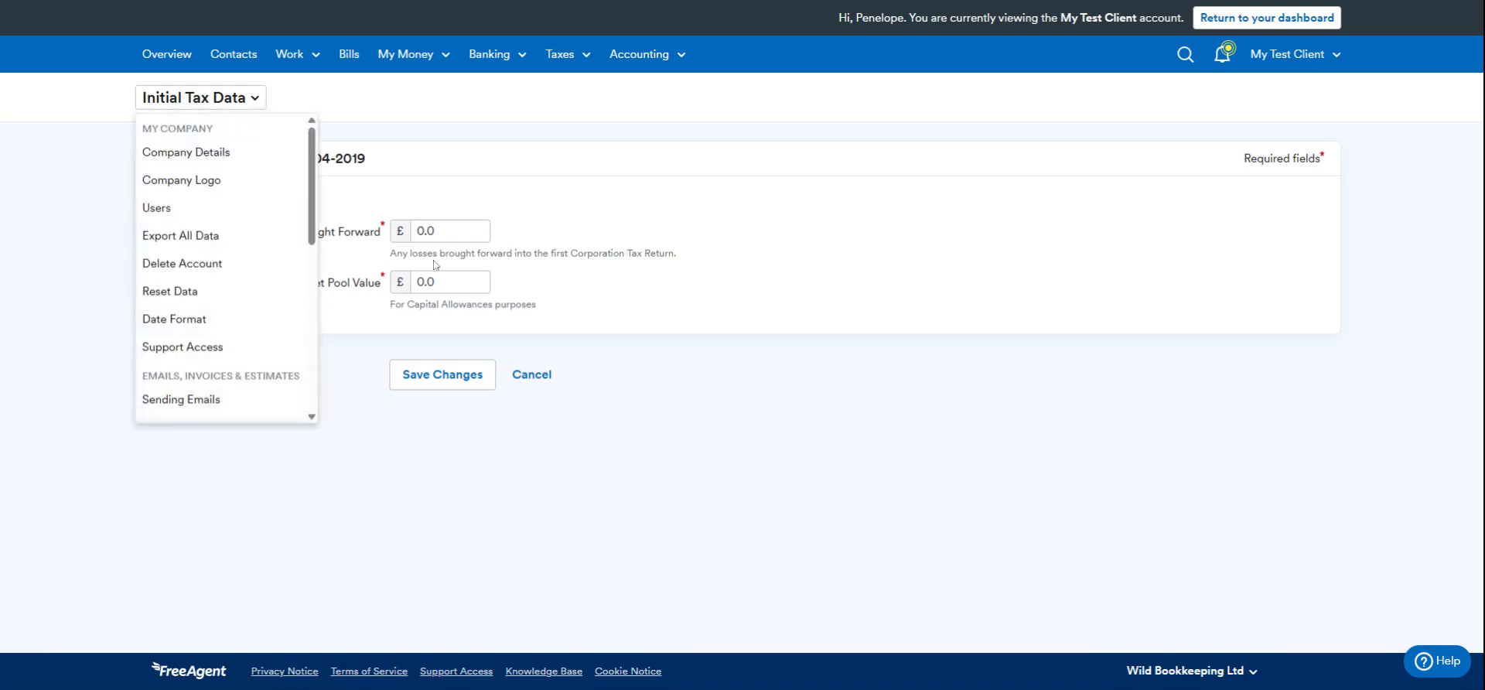
scroll(240, 305, down, 2)
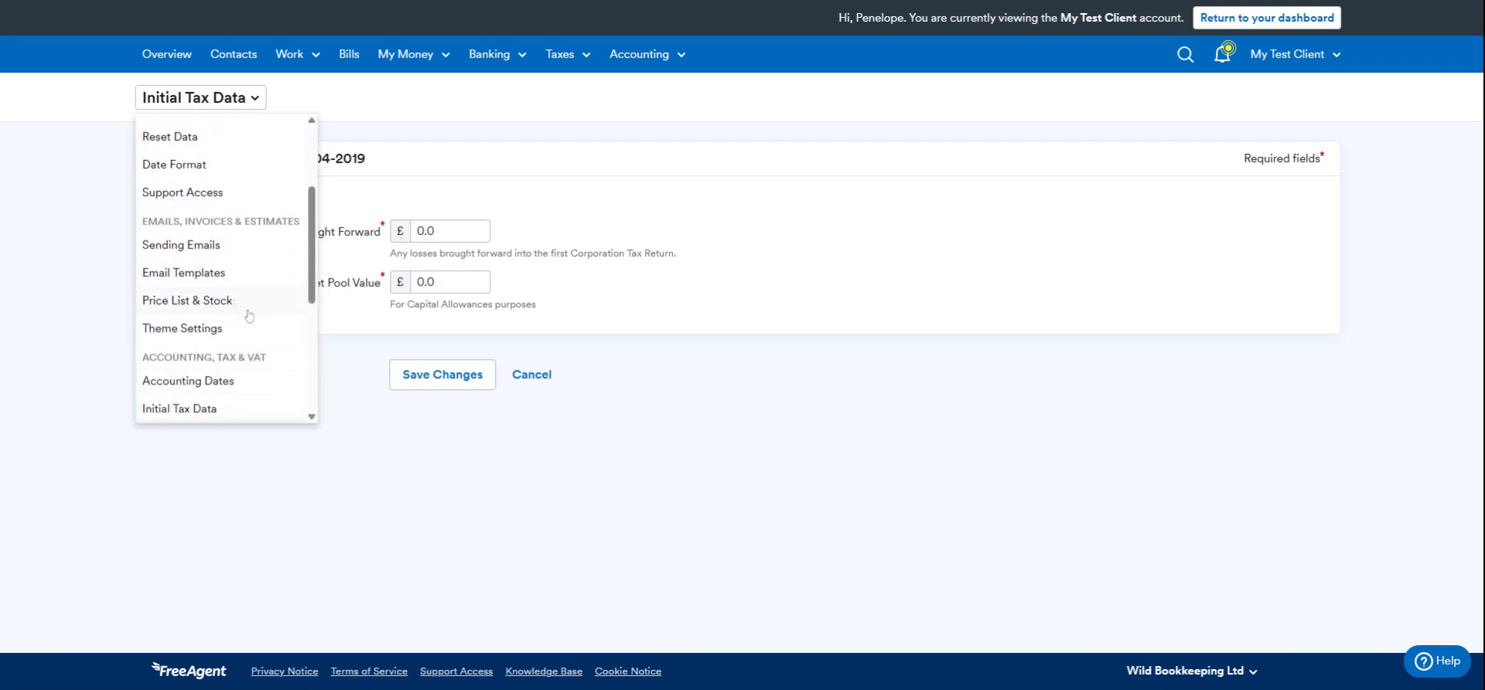
scroll(239, 334, down, 2)
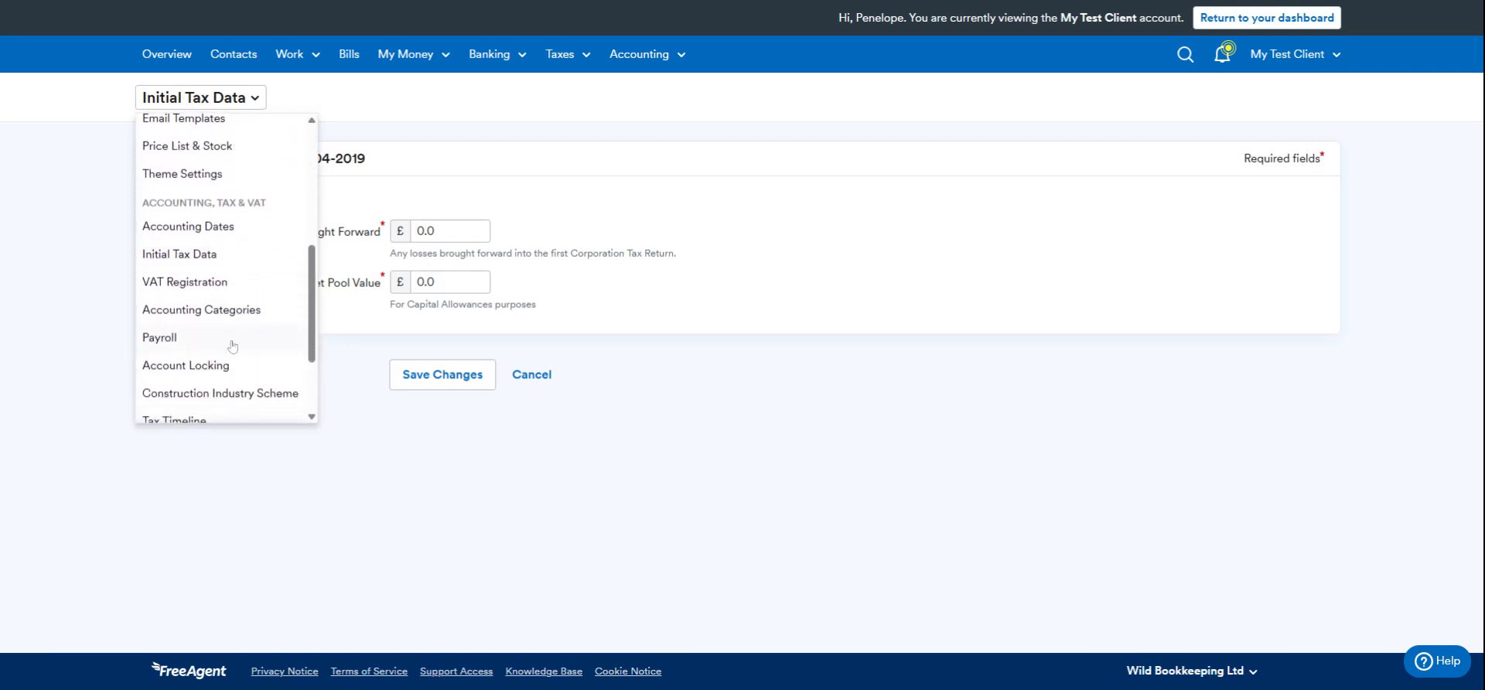
click(180, 283)
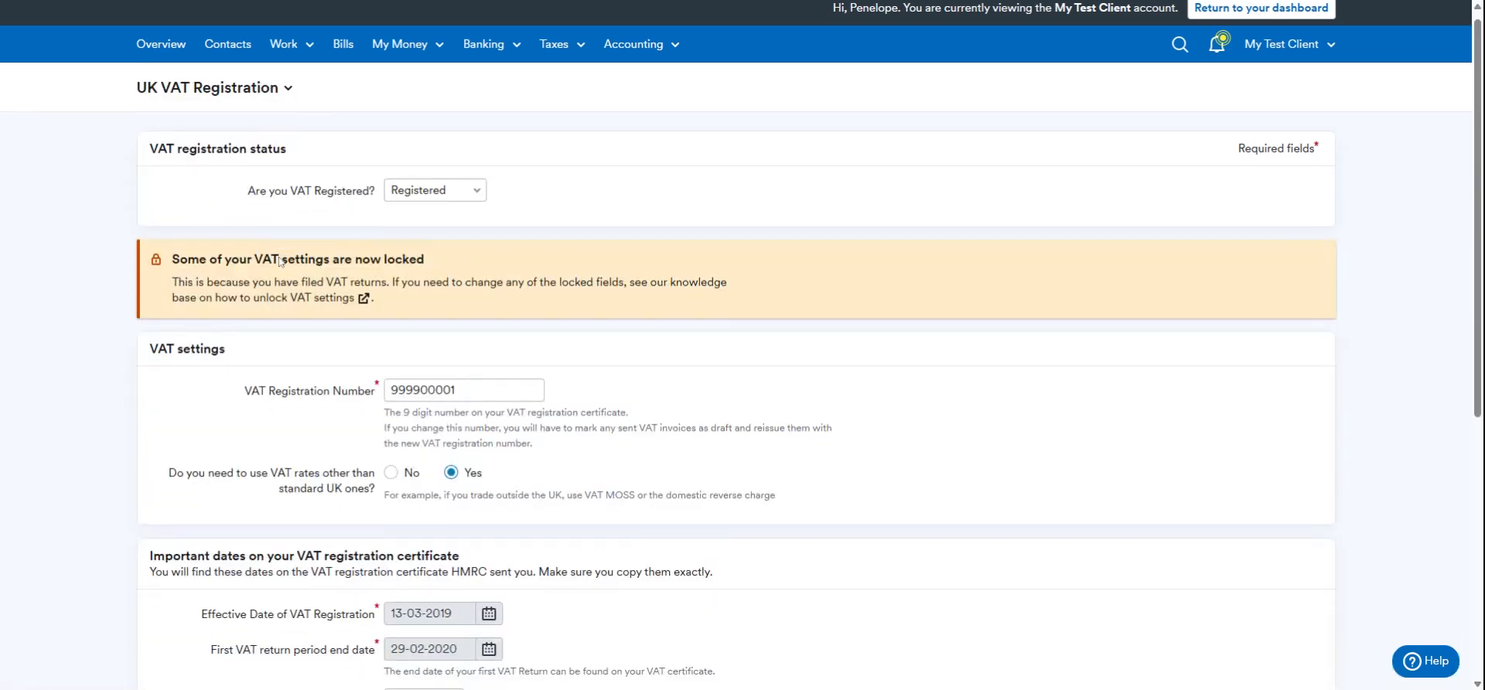
scroll(284, 367, down, 2)
scroll(305, 484, down, 4)
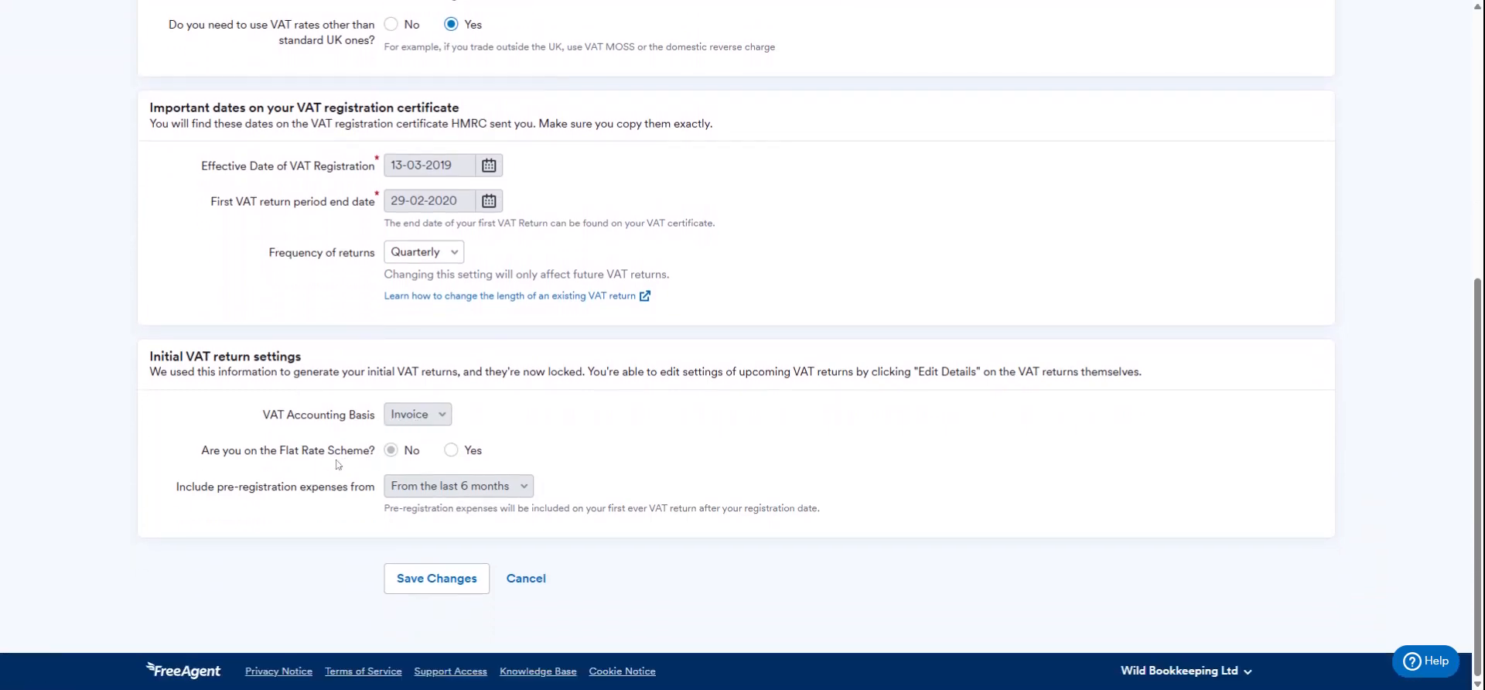
scroll(290, 436, up, 6)
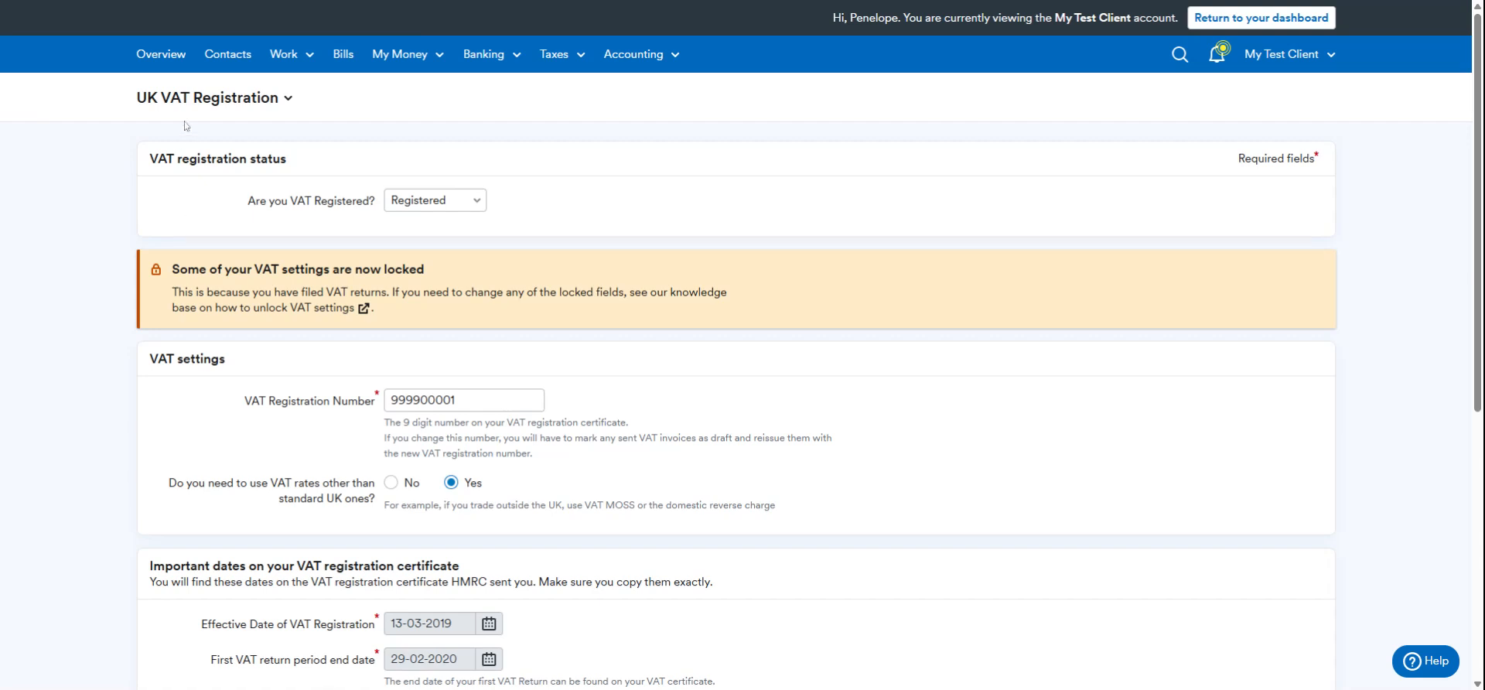
Step: Open the Accounting Categories settings and view every category group in turn, from Income through Equity
click(190, 103)
scroll(222, 315, down, 5)
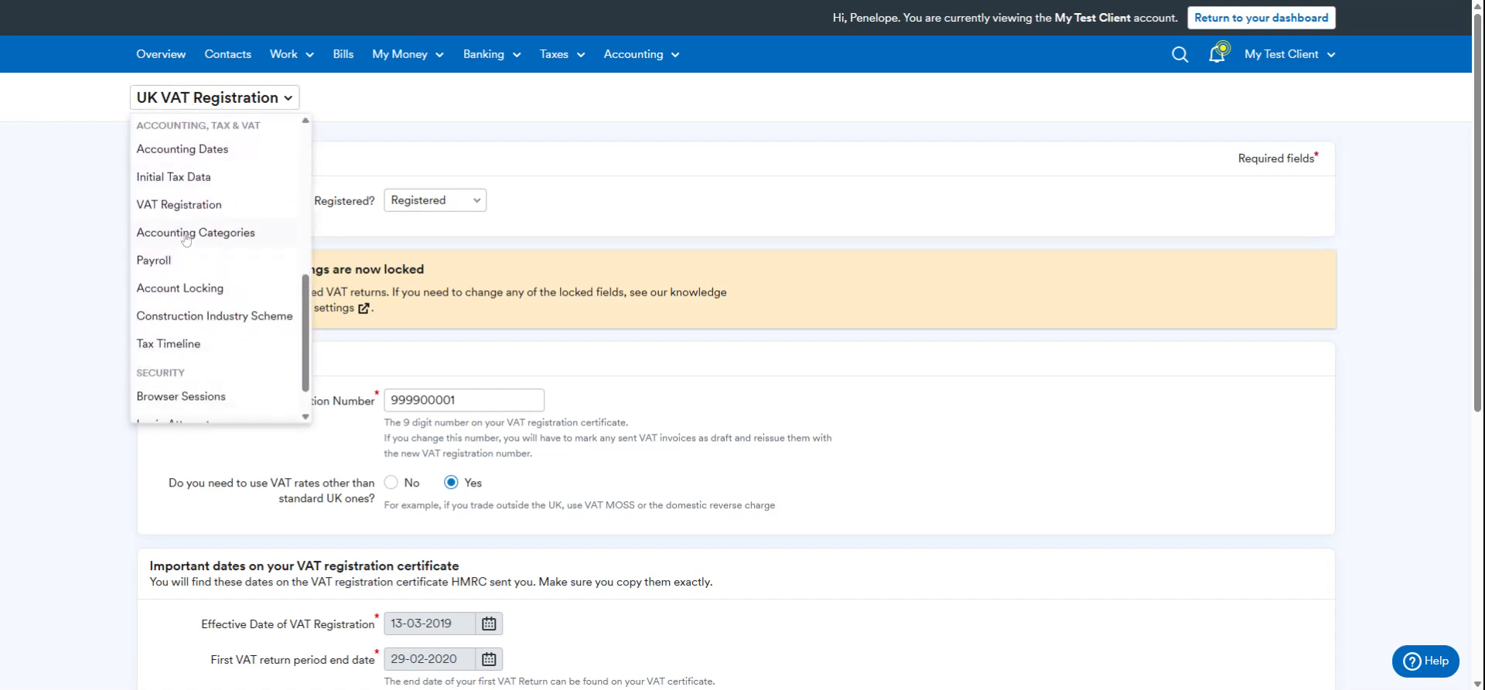
click(185, 236)
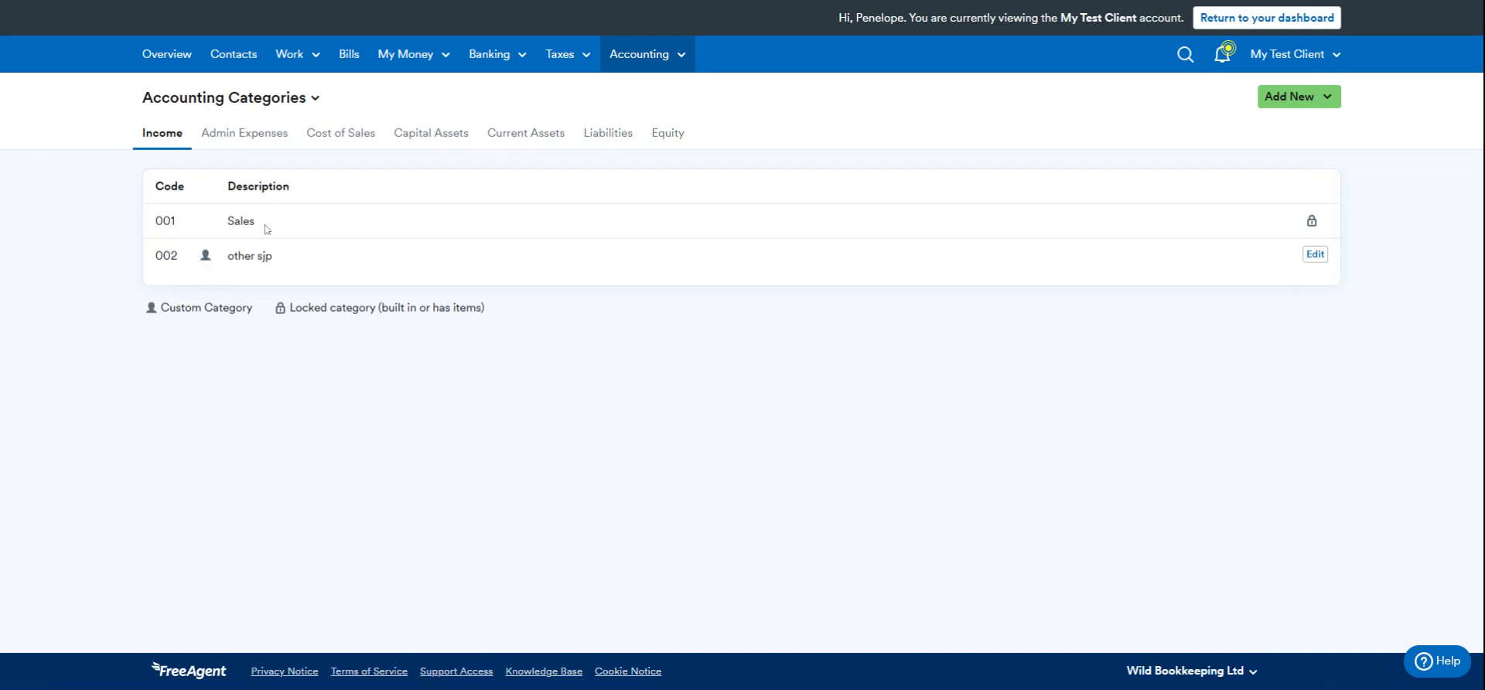
click(255, 138)
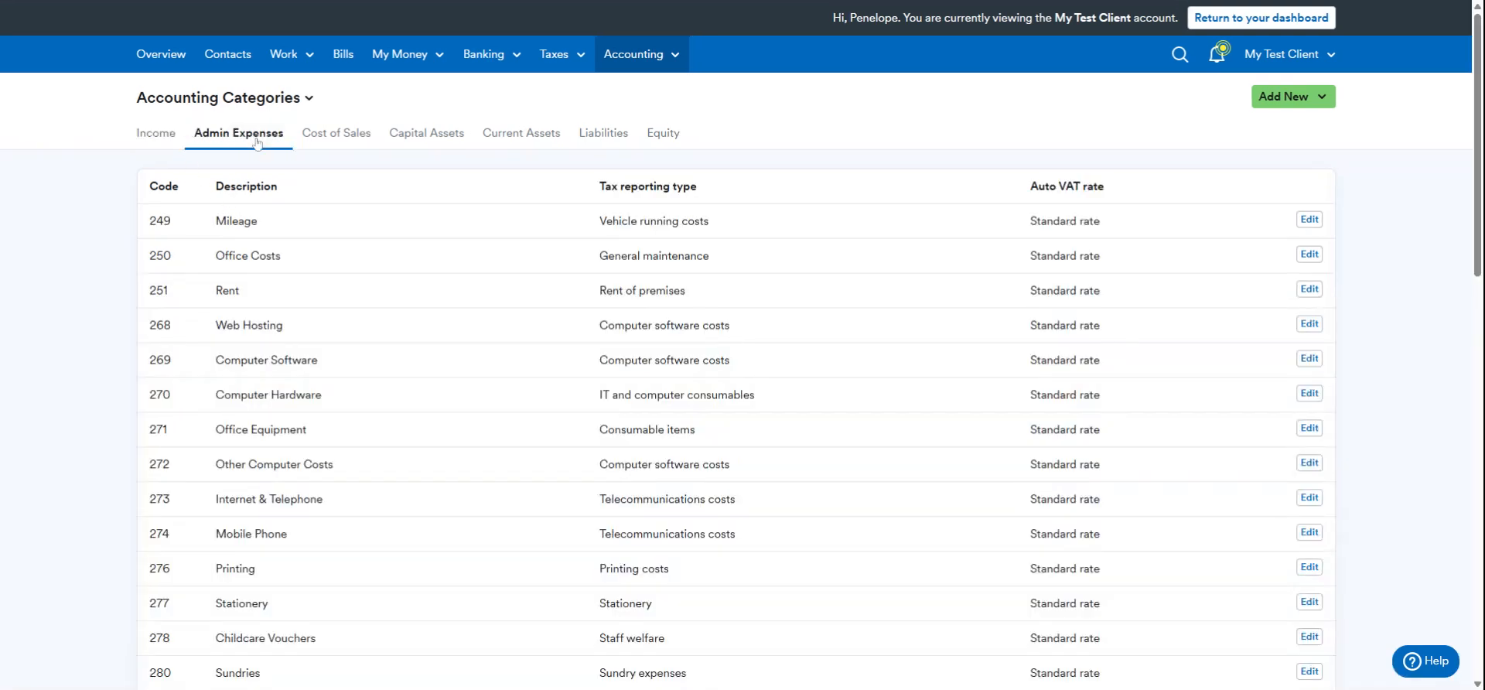
click(337, 140)
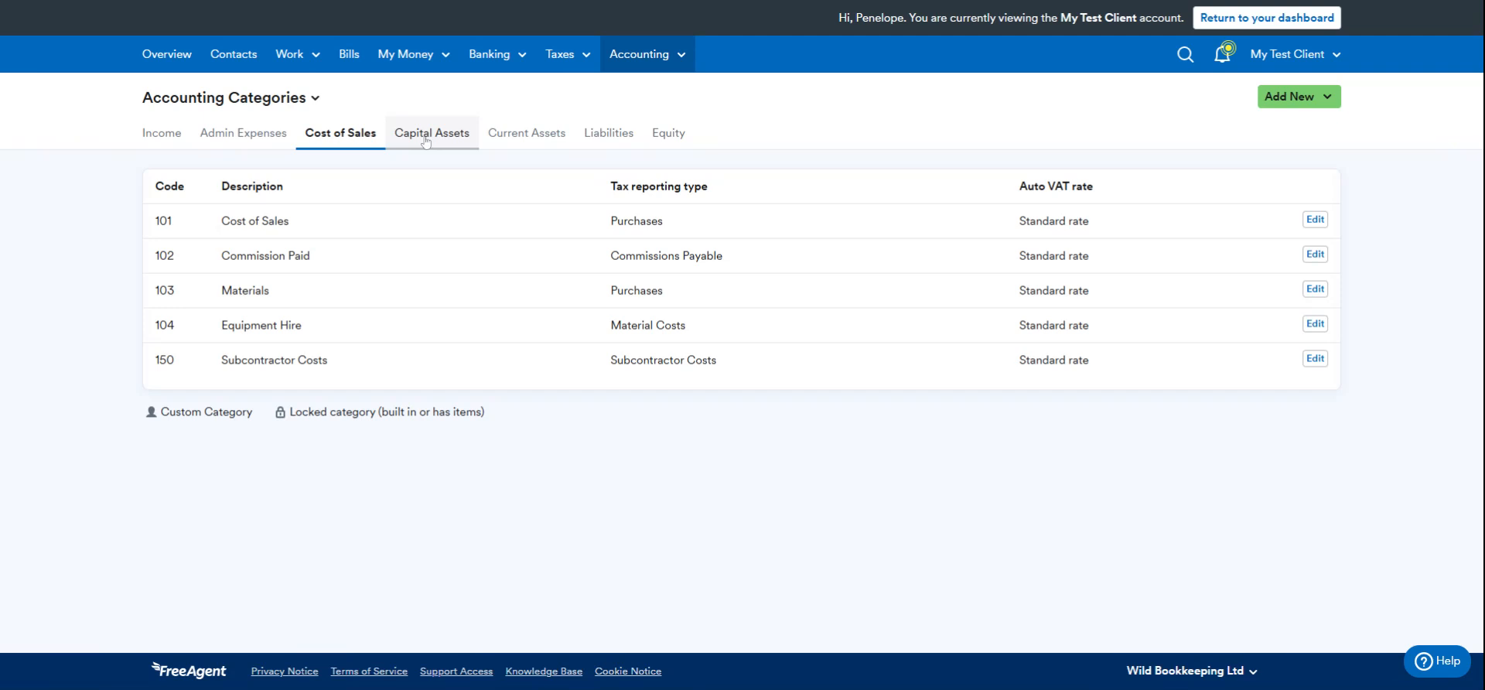
click(424, 141)
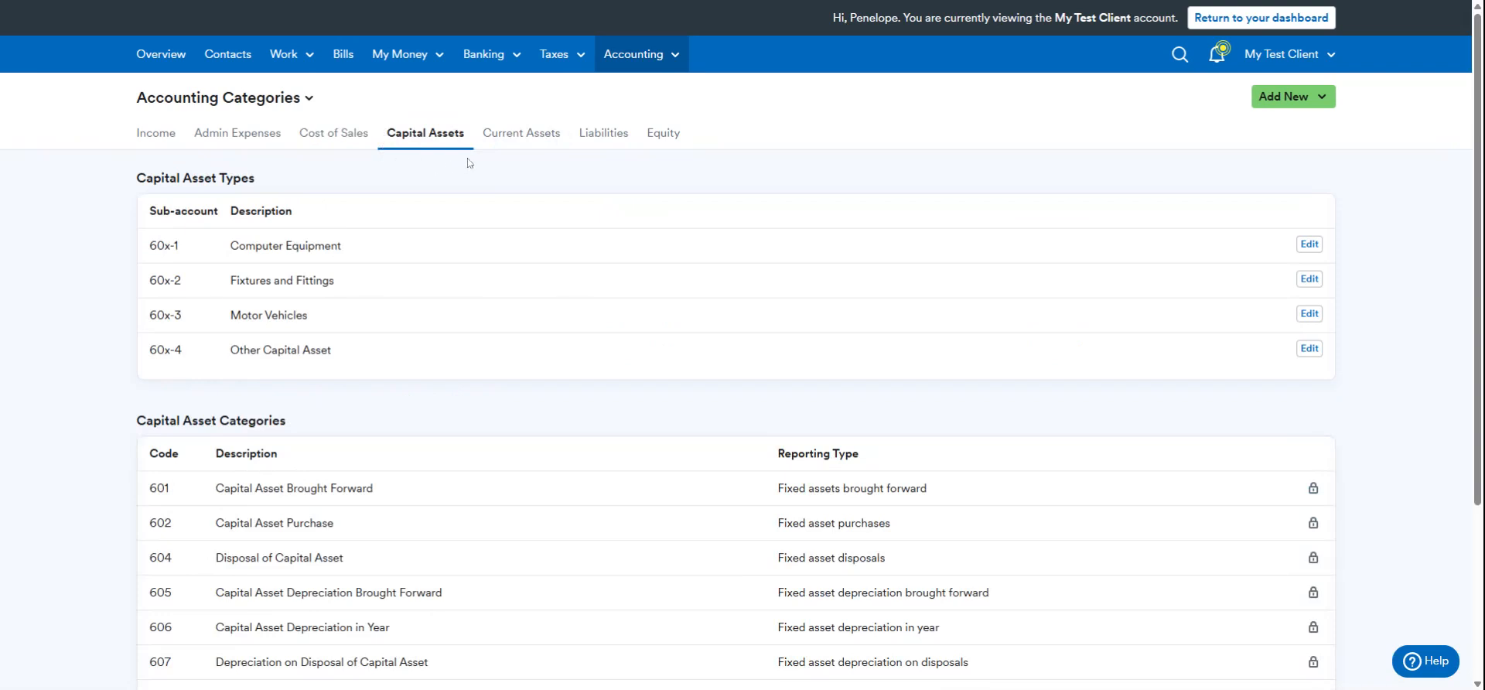
click(520, 136)
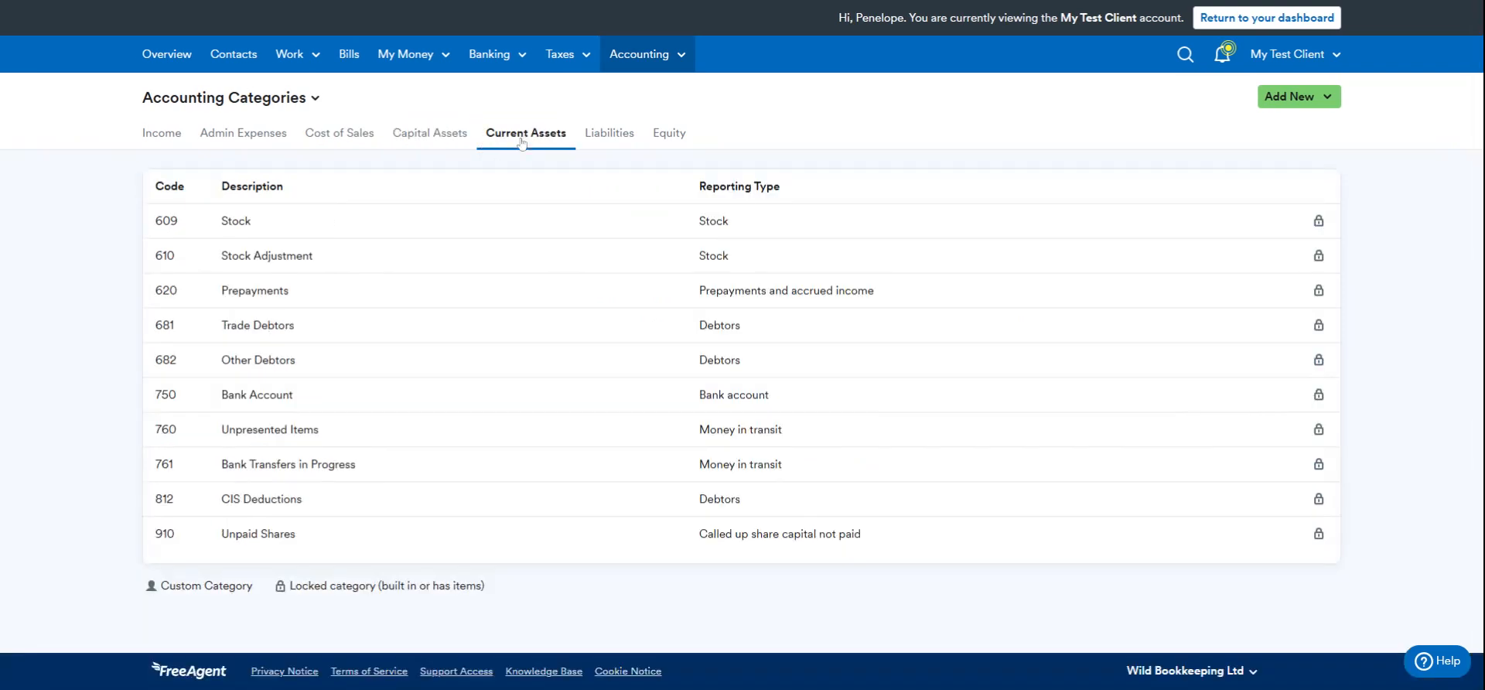
click(610, 137)
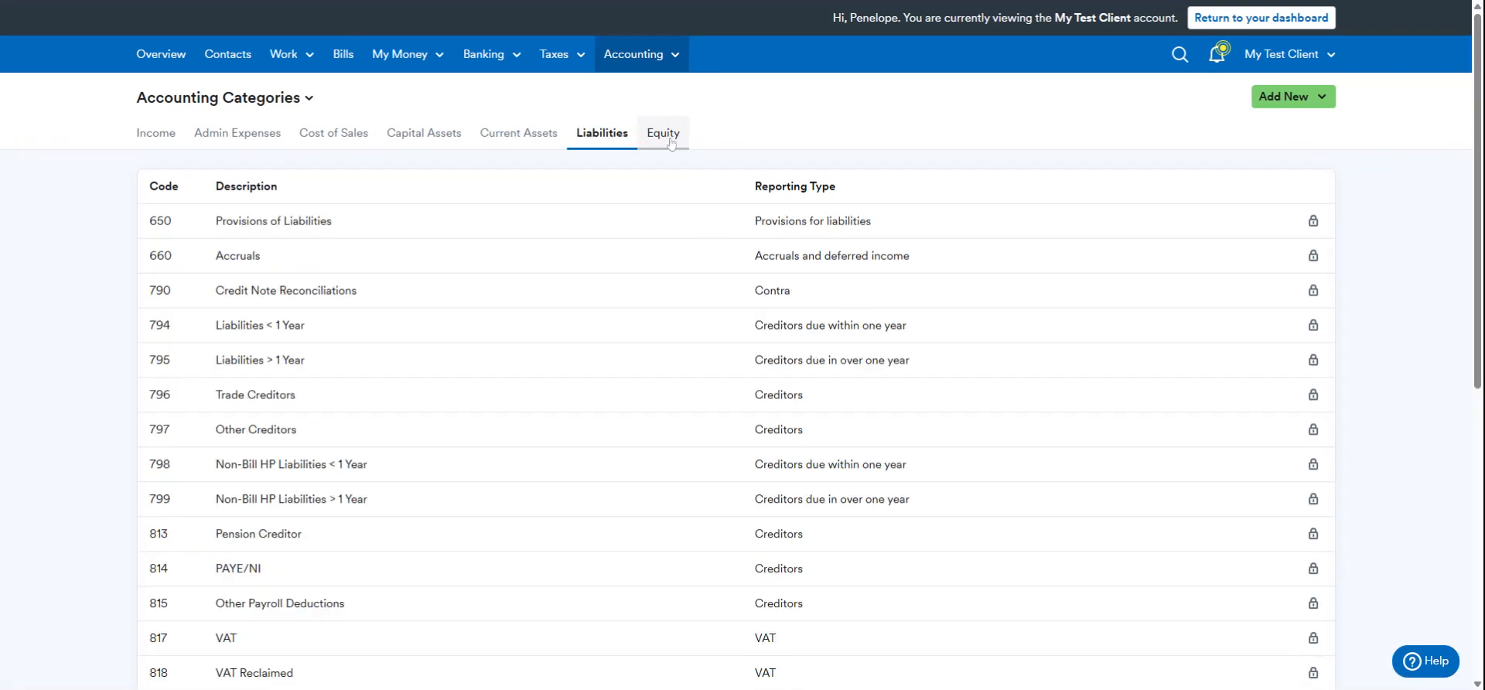
click(665, 138)
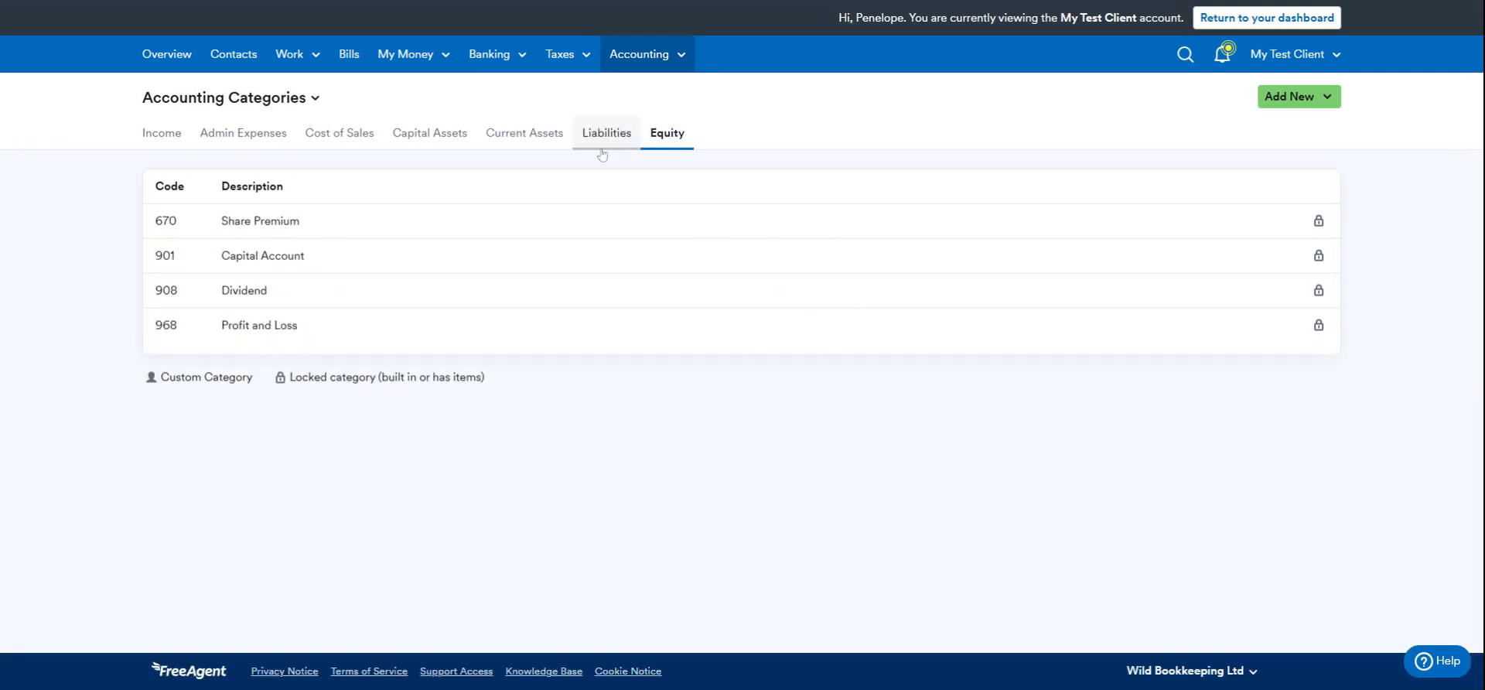
Step: Revisit the Current Assets, Liabilities, Cost of Sales and Admin Expenses categories, ending on the Income categories
click(518, 139)
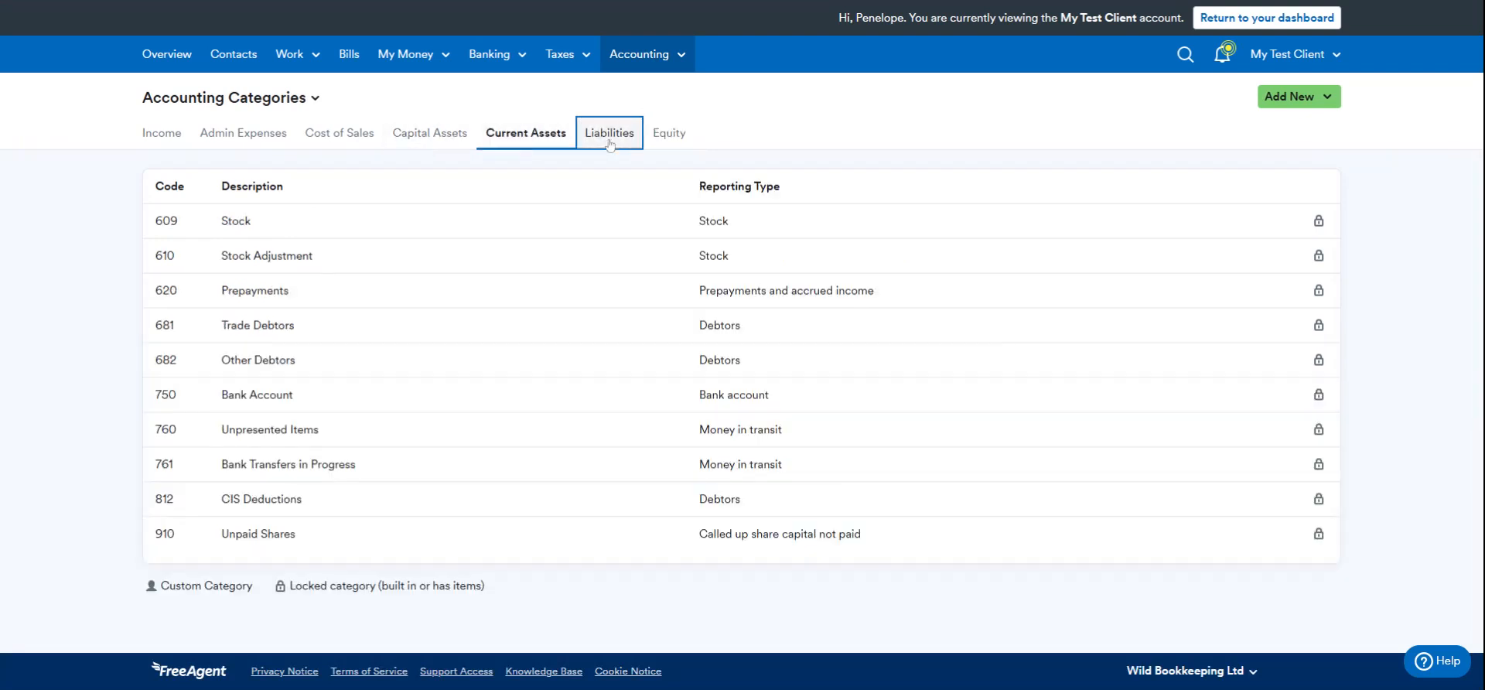
click(607, 136)
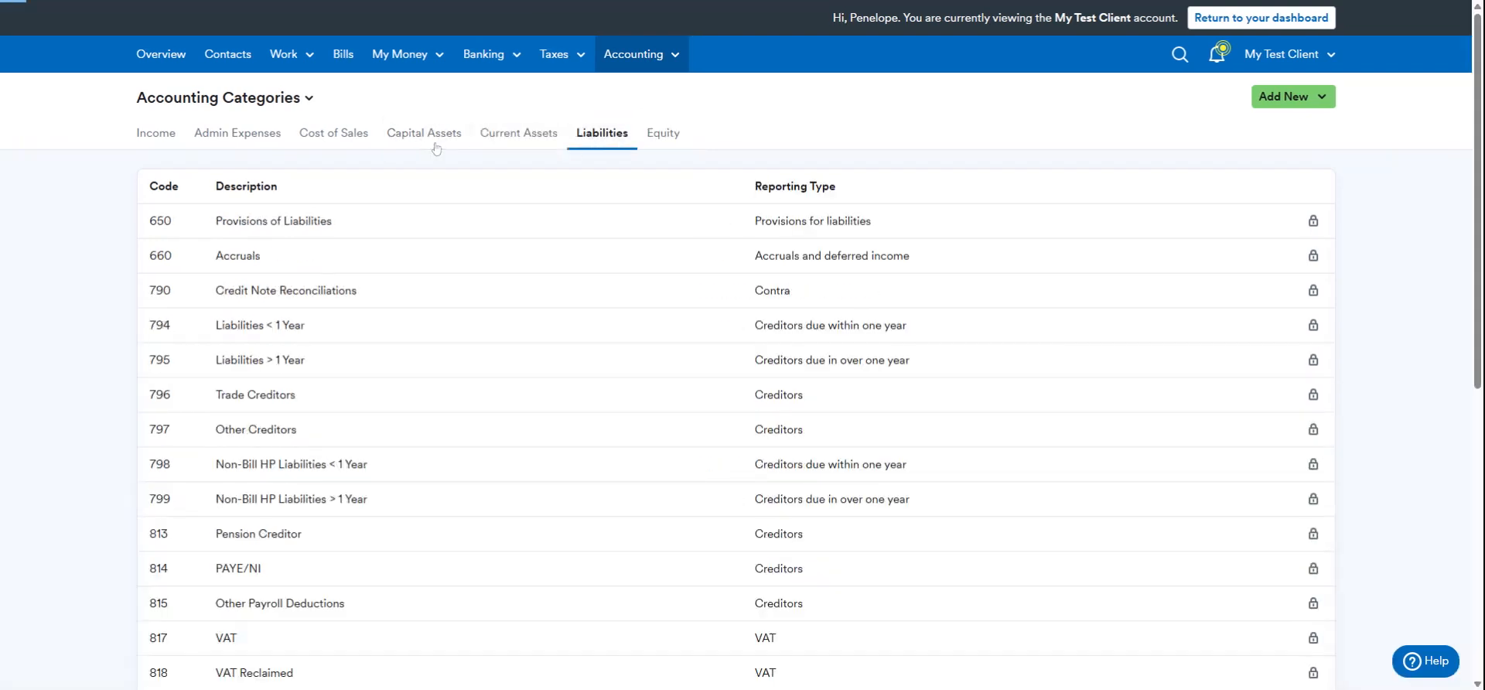
click(334, 141)
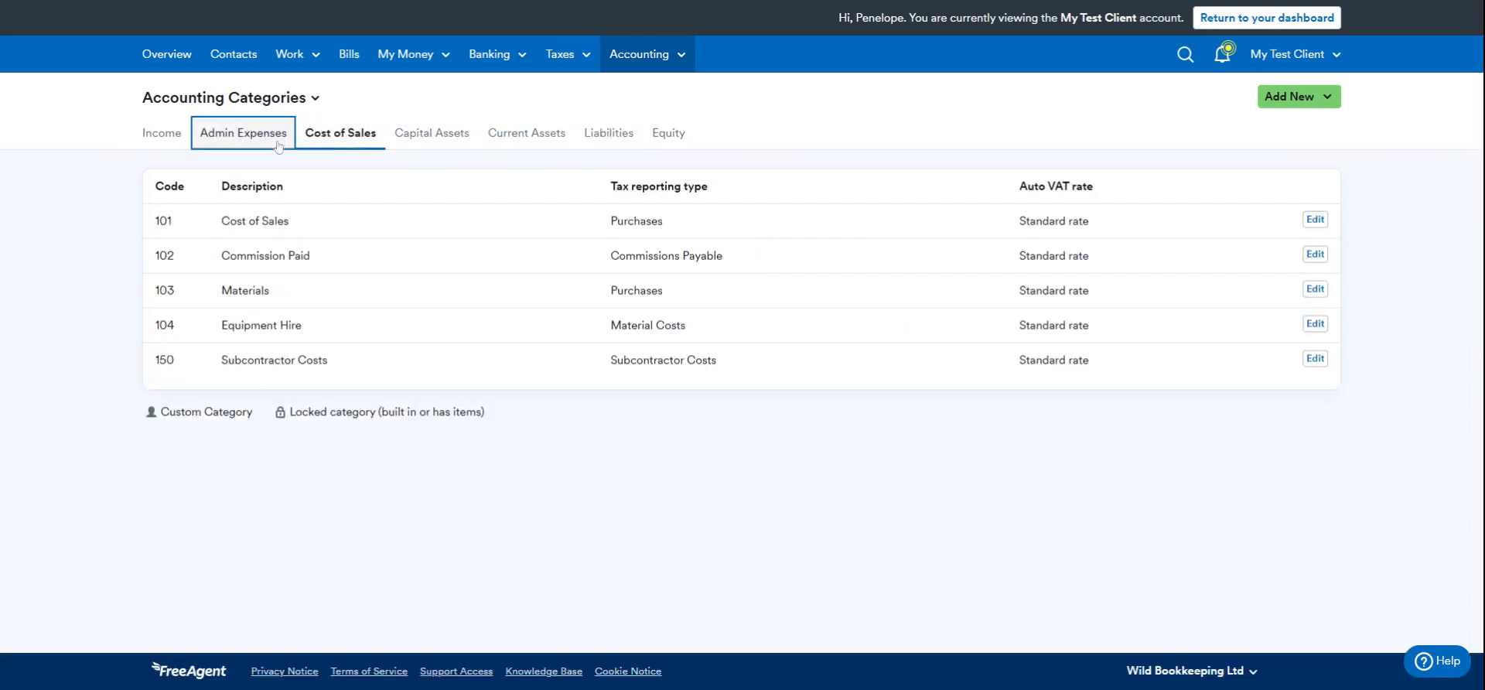
click(244, 138)
click(164, 138)
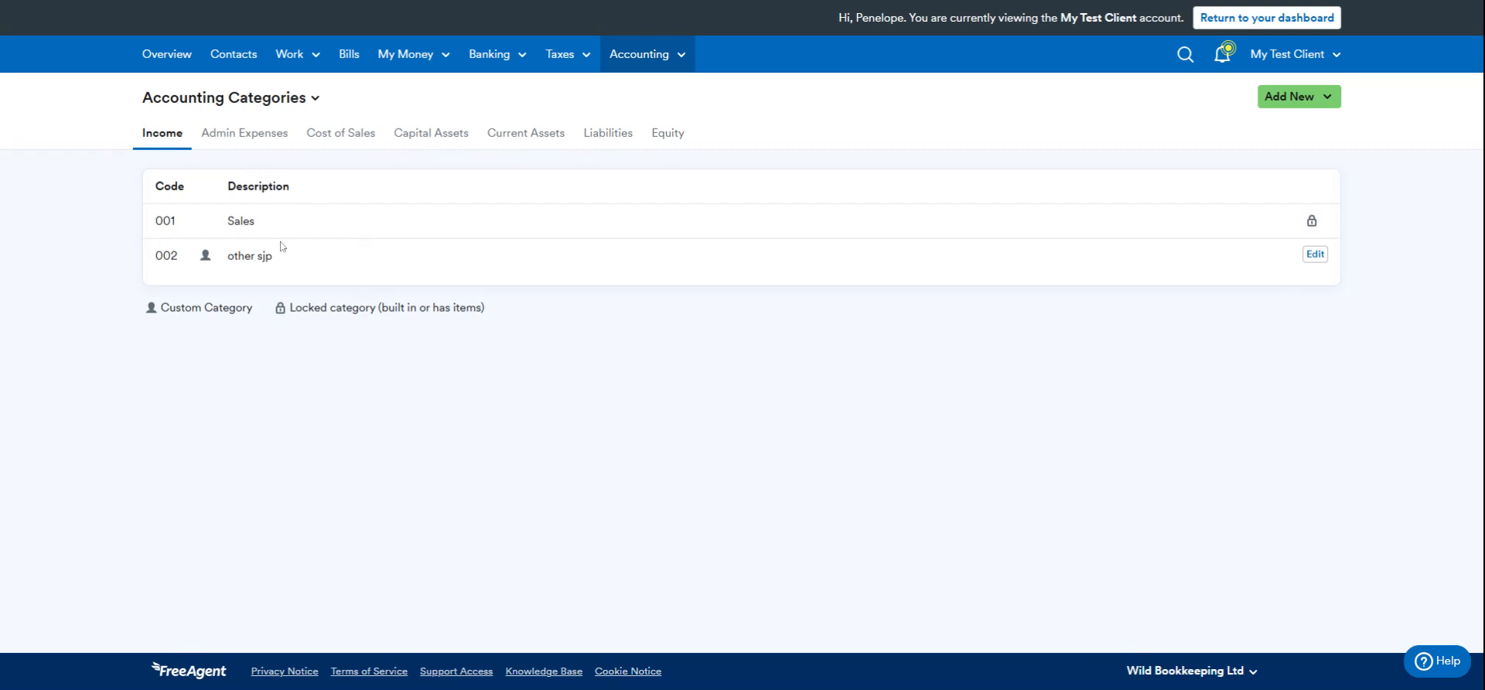
Step: Examine the tax reporting types and auto VAT rates of the Admin Expenses and Cost of Sales categories, then return to Income
click(263, 137)
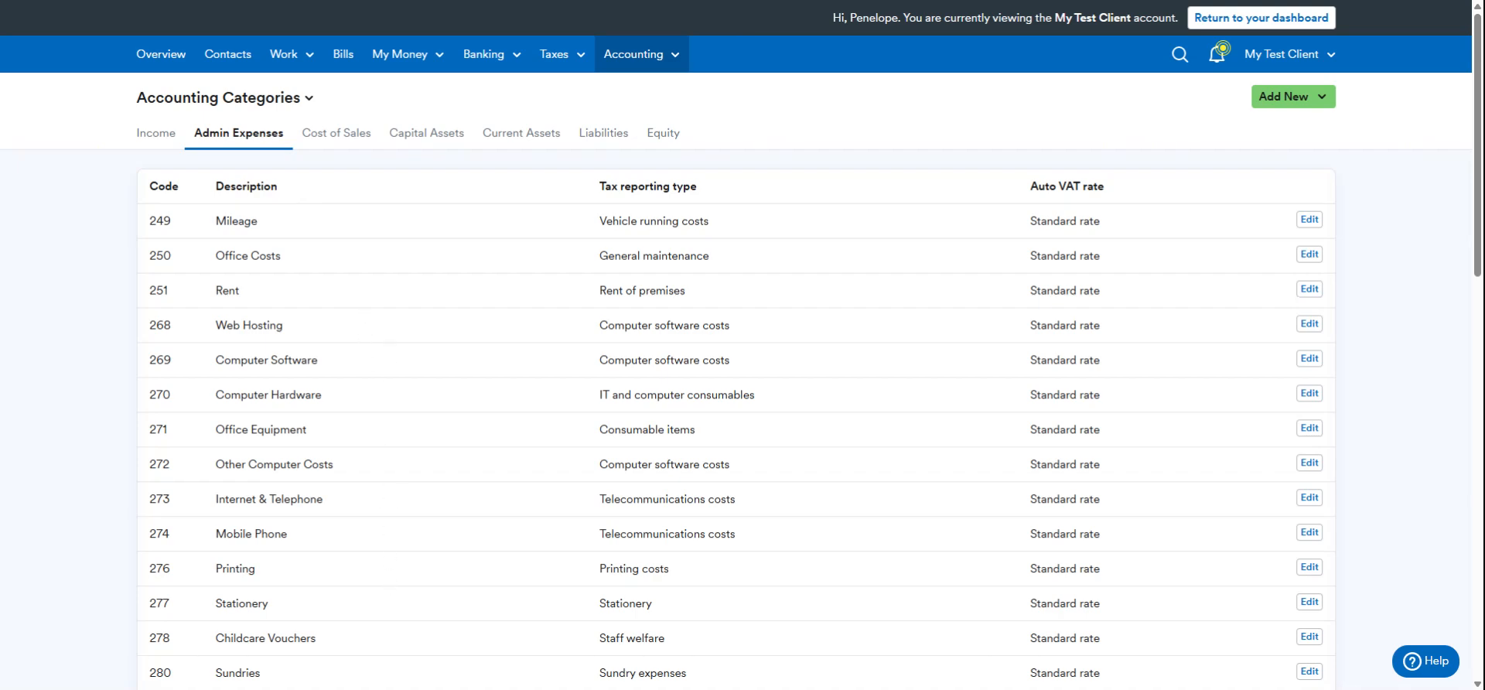
click(336, 133)
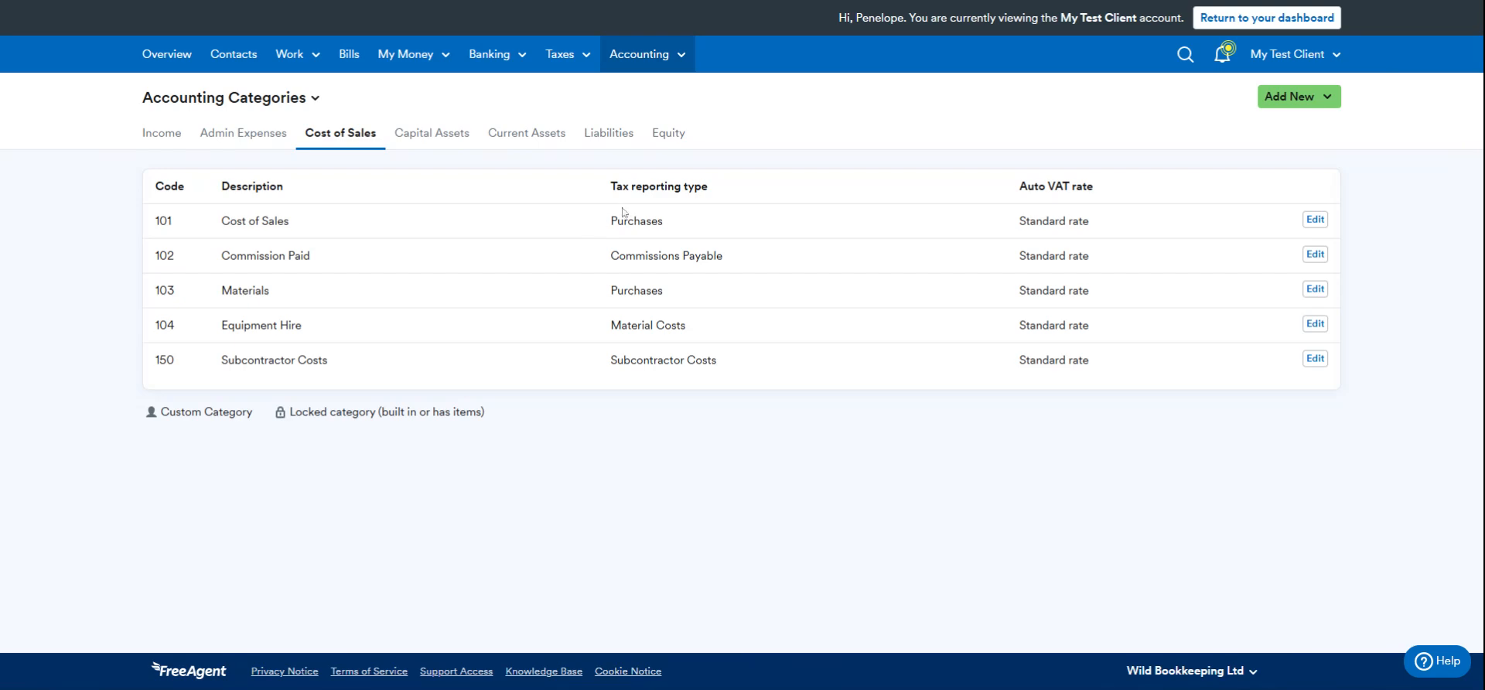
click(243, 133)
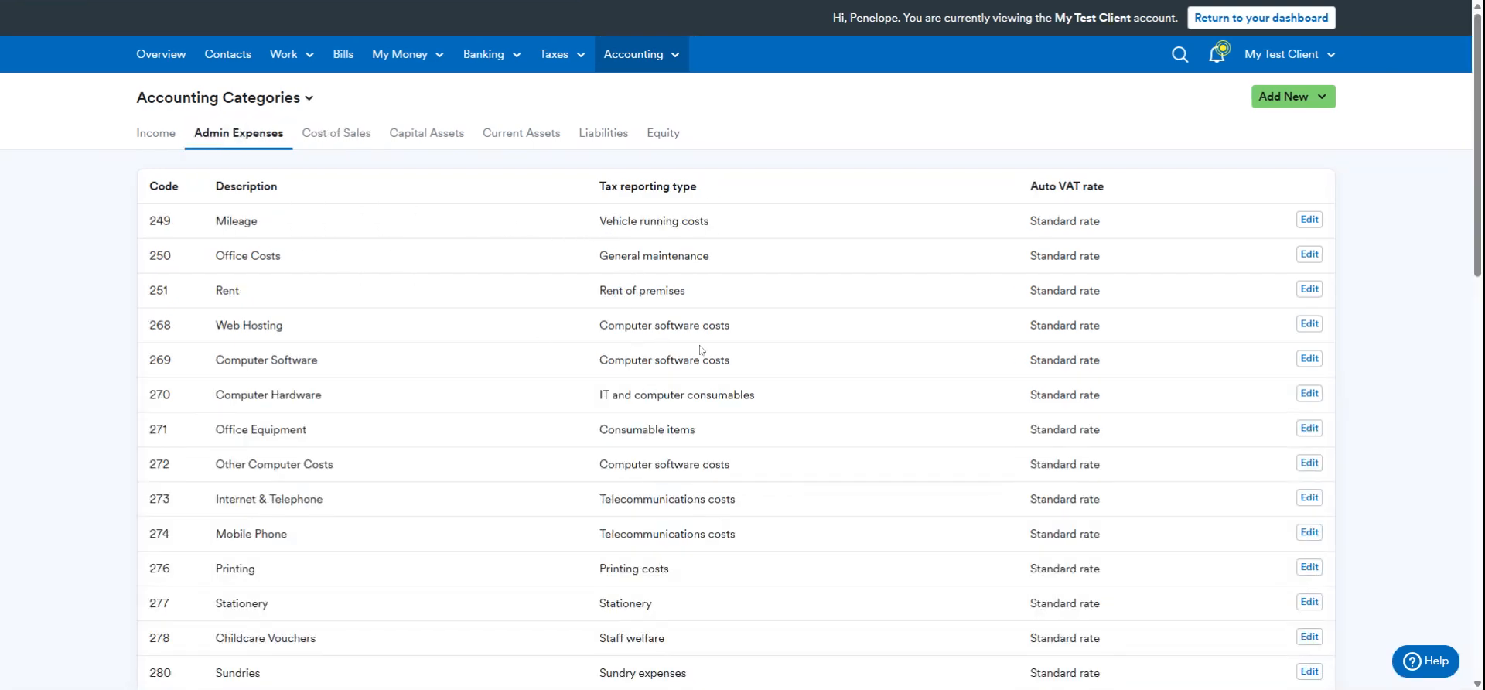
scroll(724, 364, down, 4)
scroll(835, 391, down, 9)
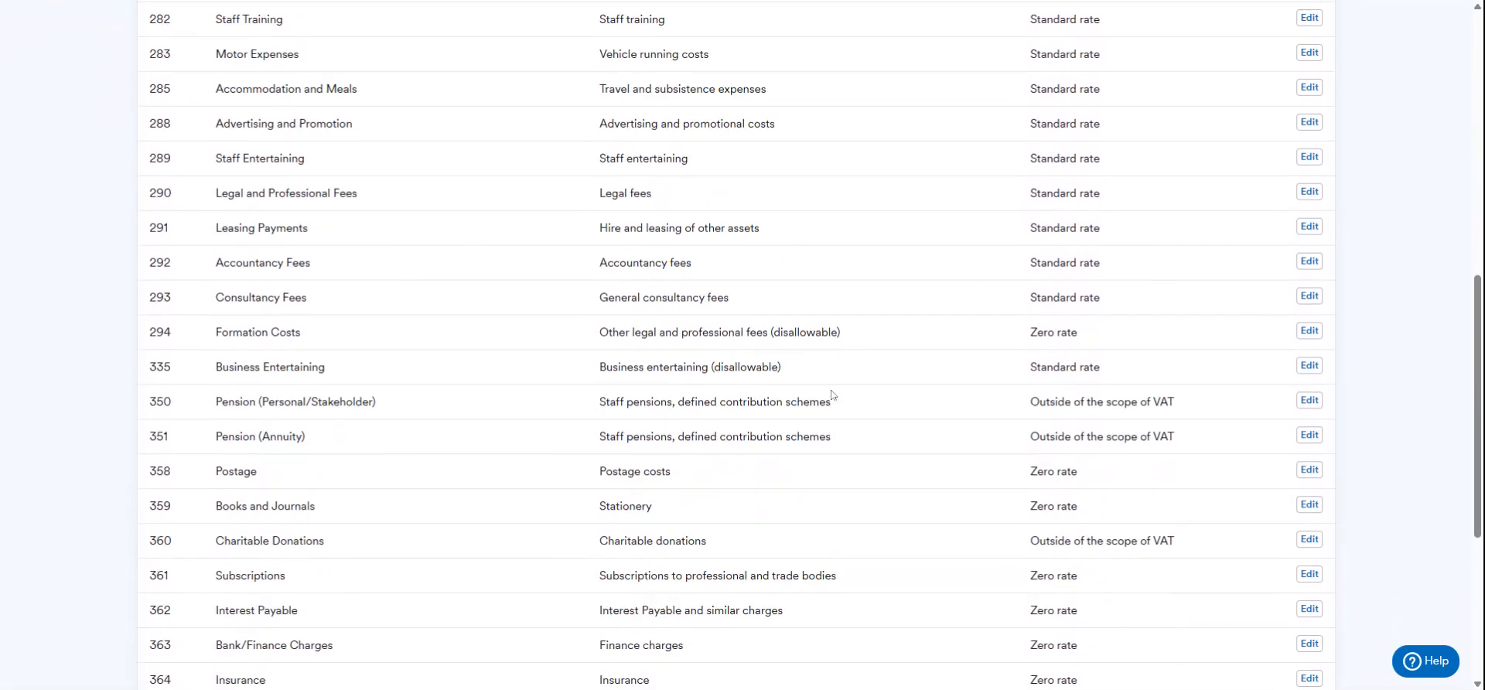
scroll(829, 399, up, 15)
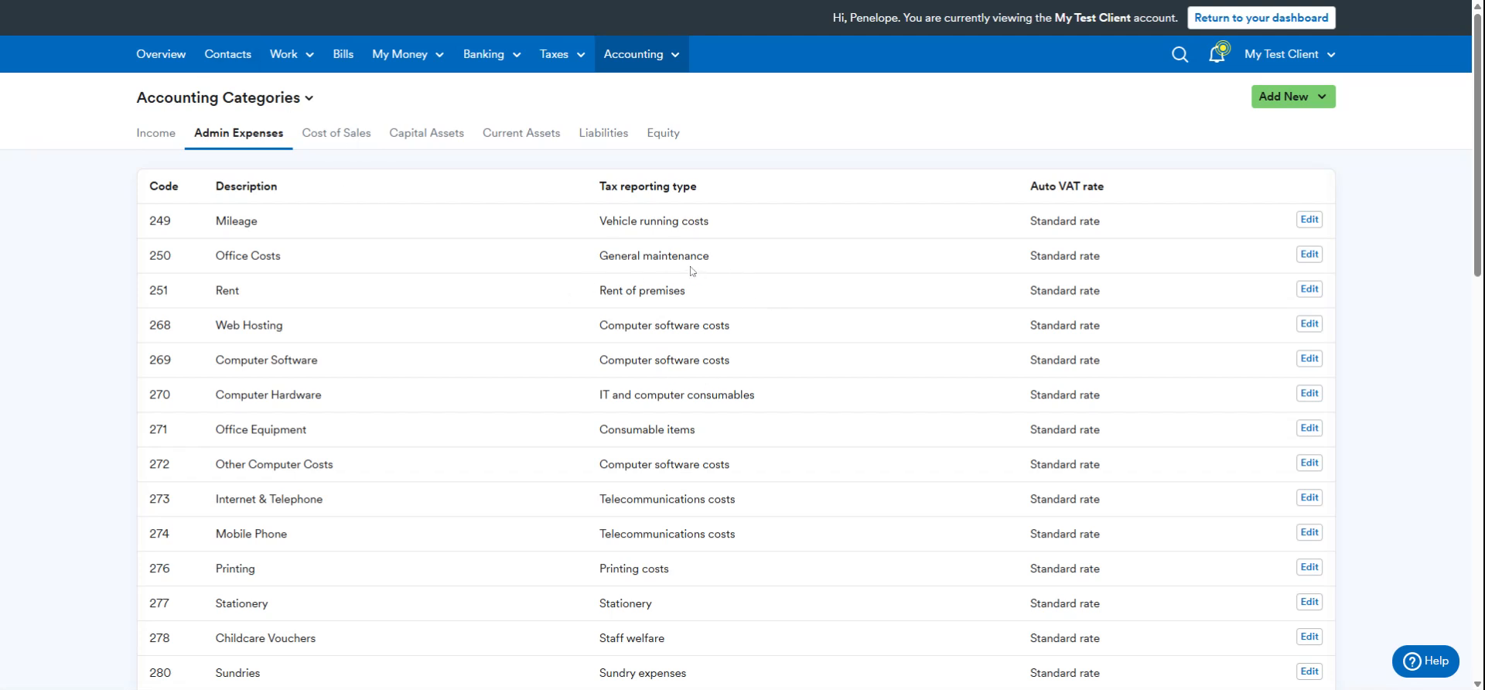
click(155, 139)
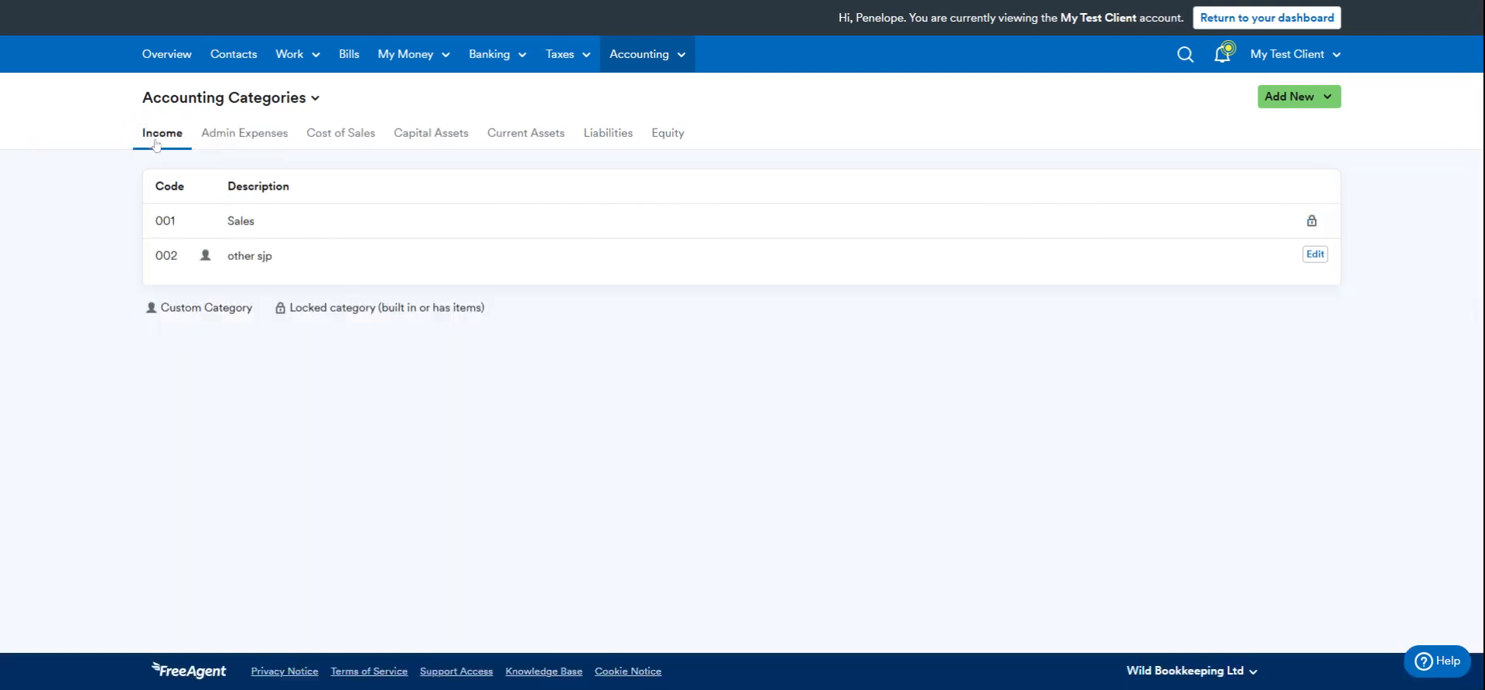
Step: Open the Payroll settings and review the payslip styling, payroll scheme and automatic enrolment options
click(193, 97)
scroll(255, 335, down, 5)
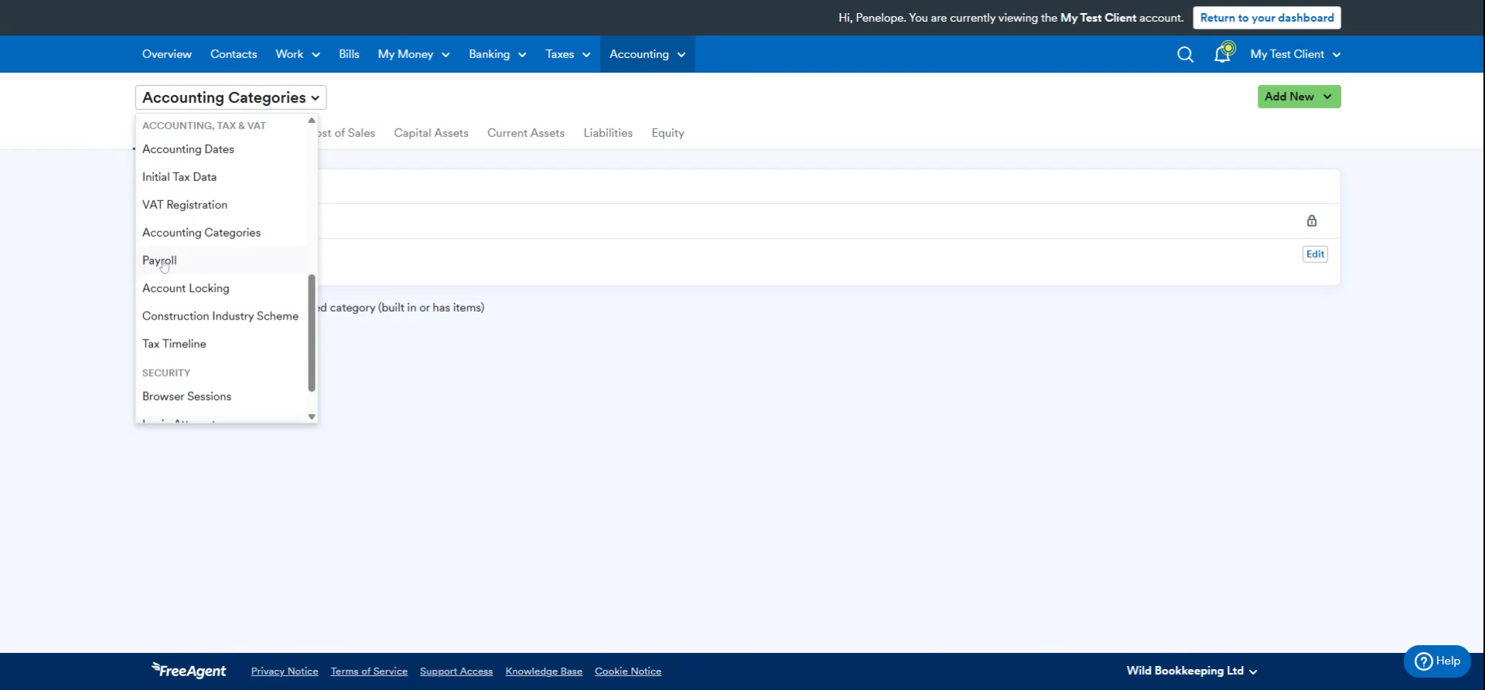
click(163, 263)
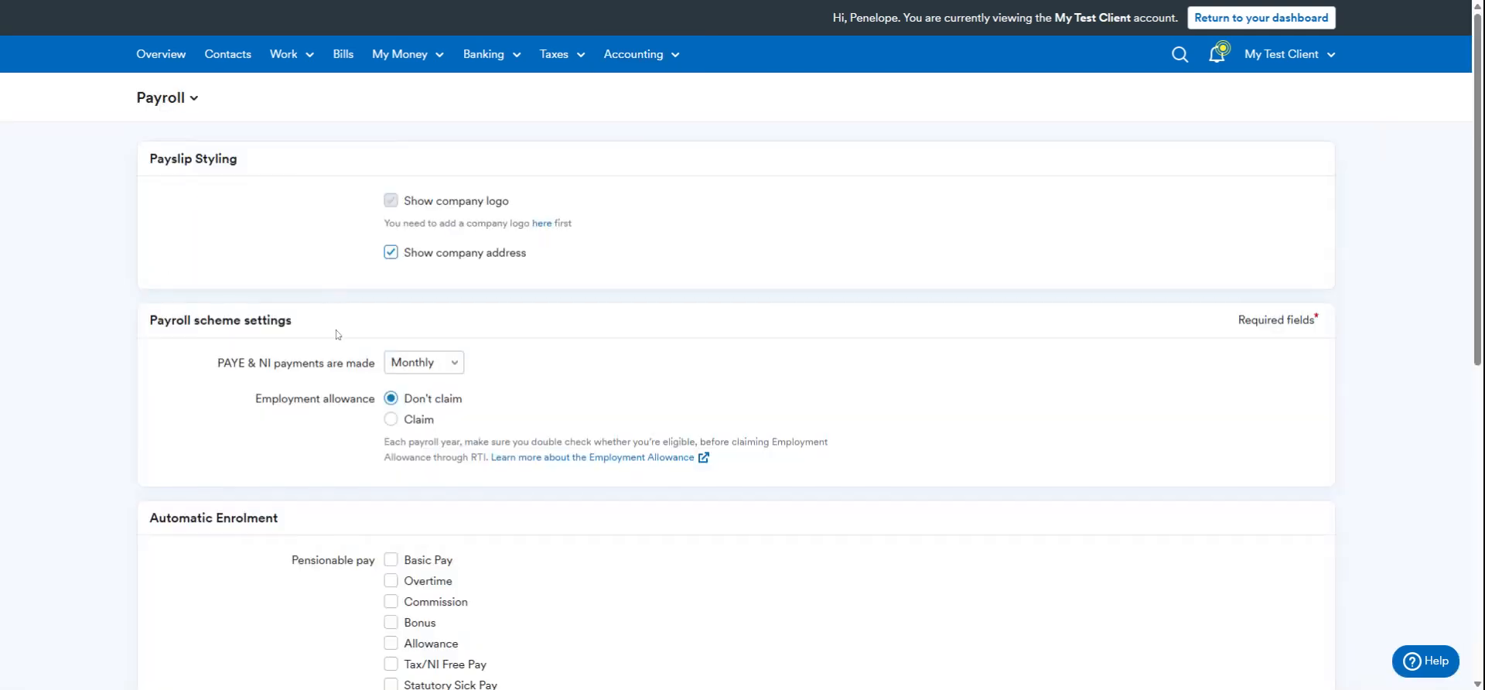
scroll(334, 388, down, 4)
scroll(332, 388, up, 4)
Step: Open the Account Locking settings to view the manual account lock option
click(167, 98)
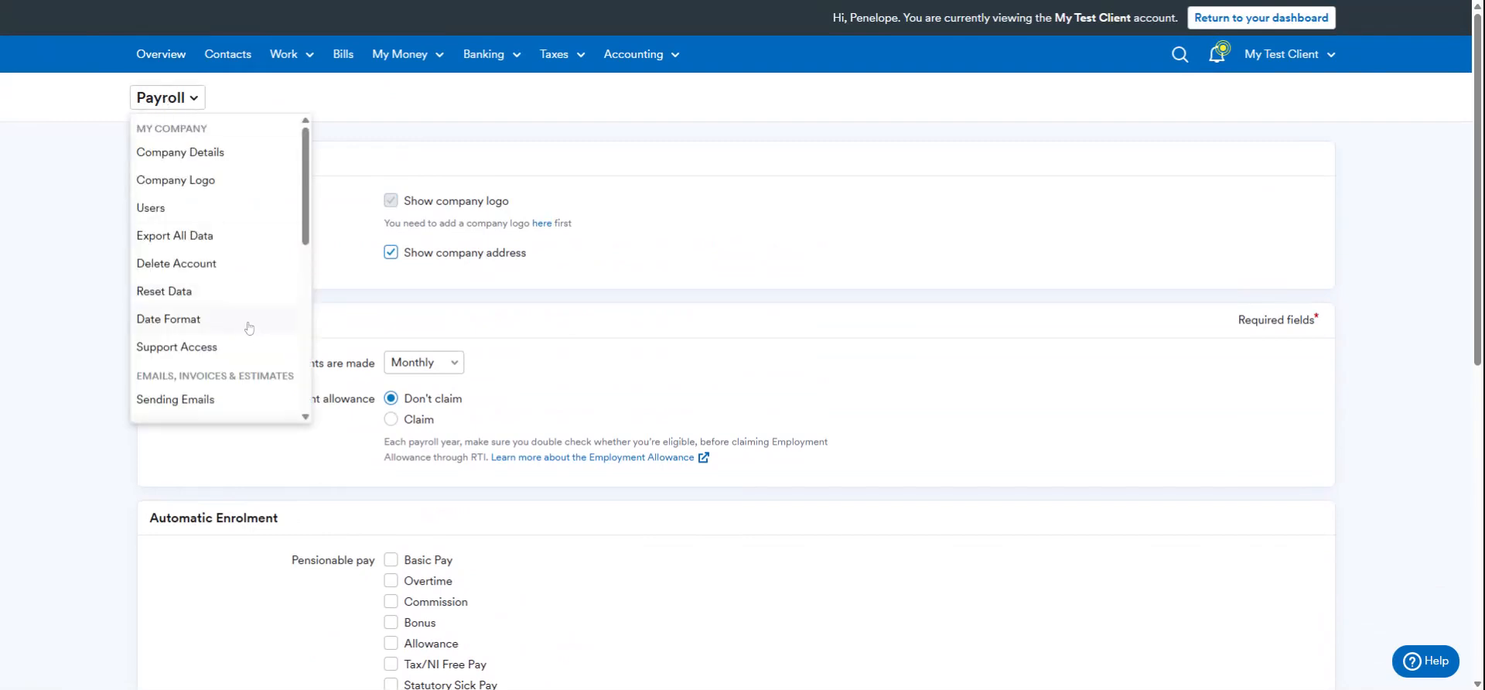
scroll(248, 328, down, 5)
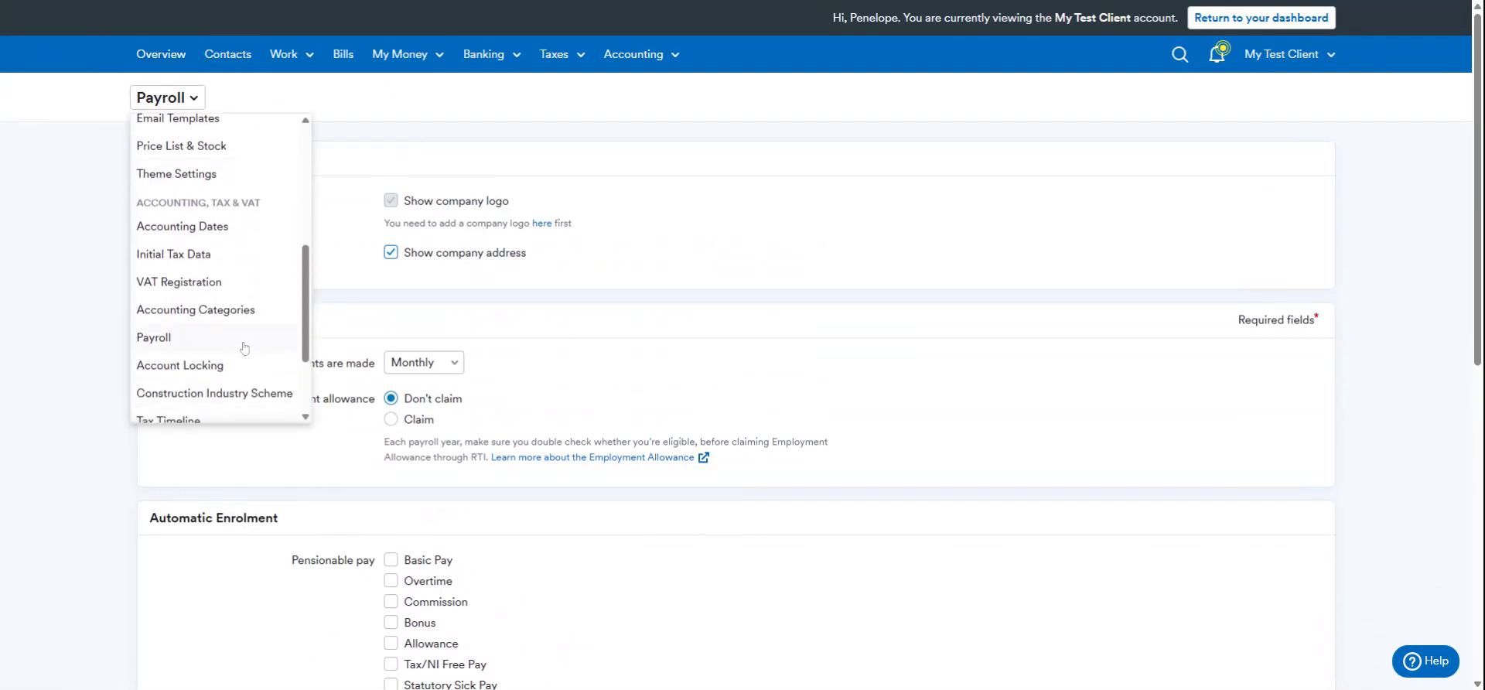
click(167, 371)
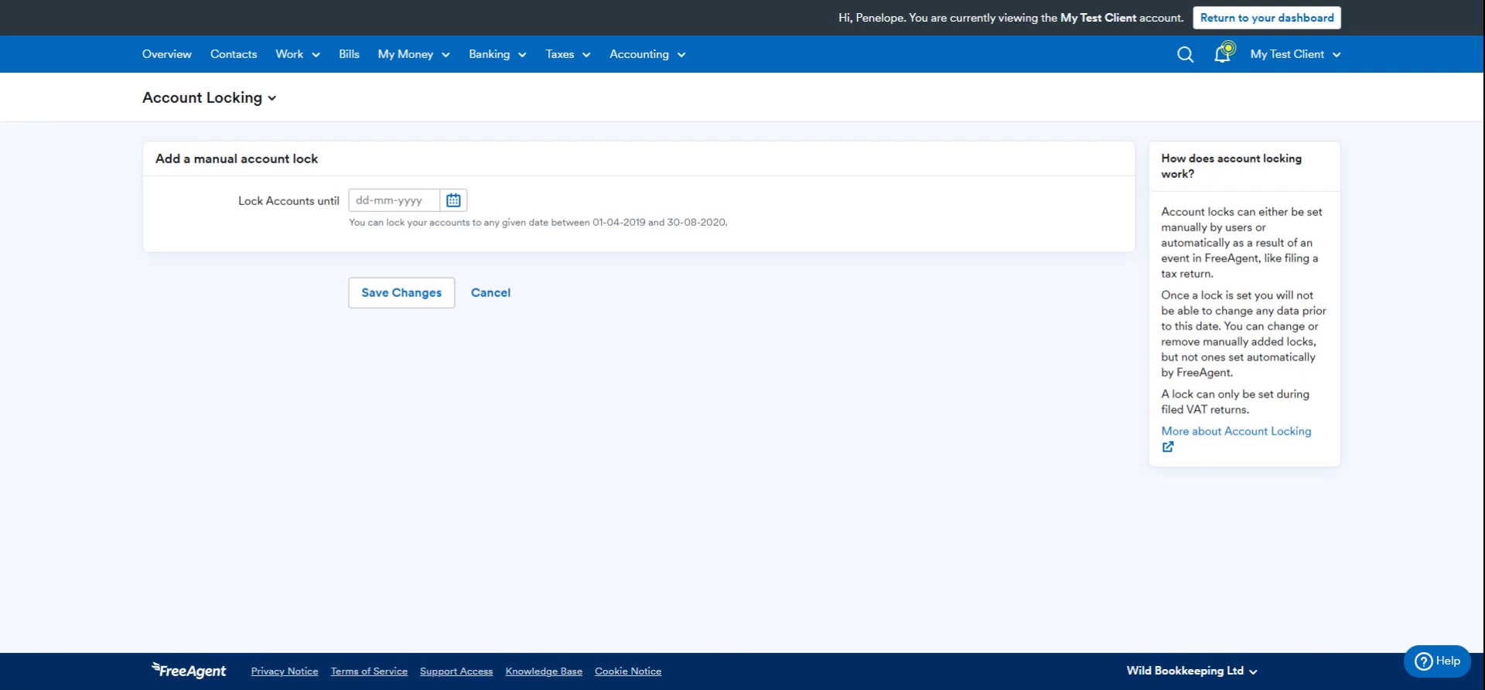
Step: Open the Construction Industry Scheme settings and review the contractor and subcontractor details
click(203, 98)
scroll(232, 310, down, 3)
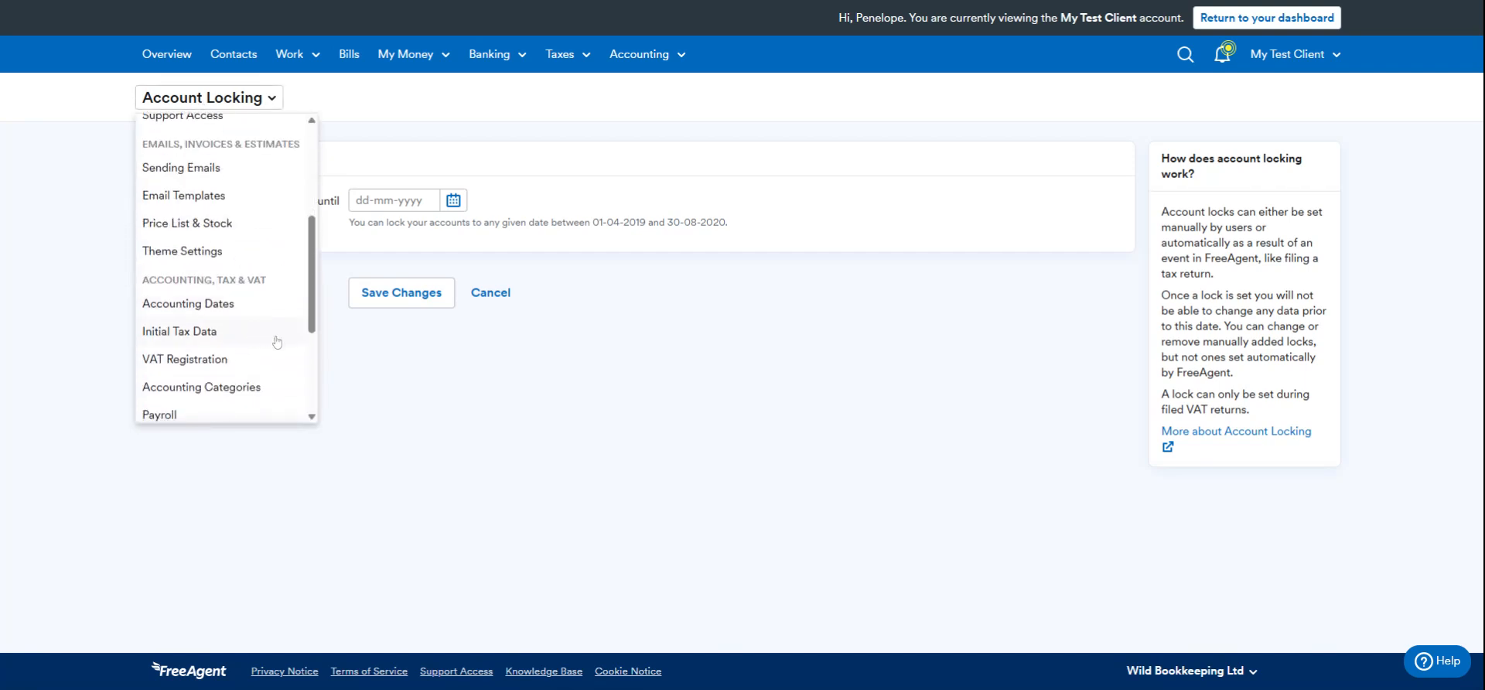
scroll(277, 342, down, 1)
scroll(232, 333, down, 2)
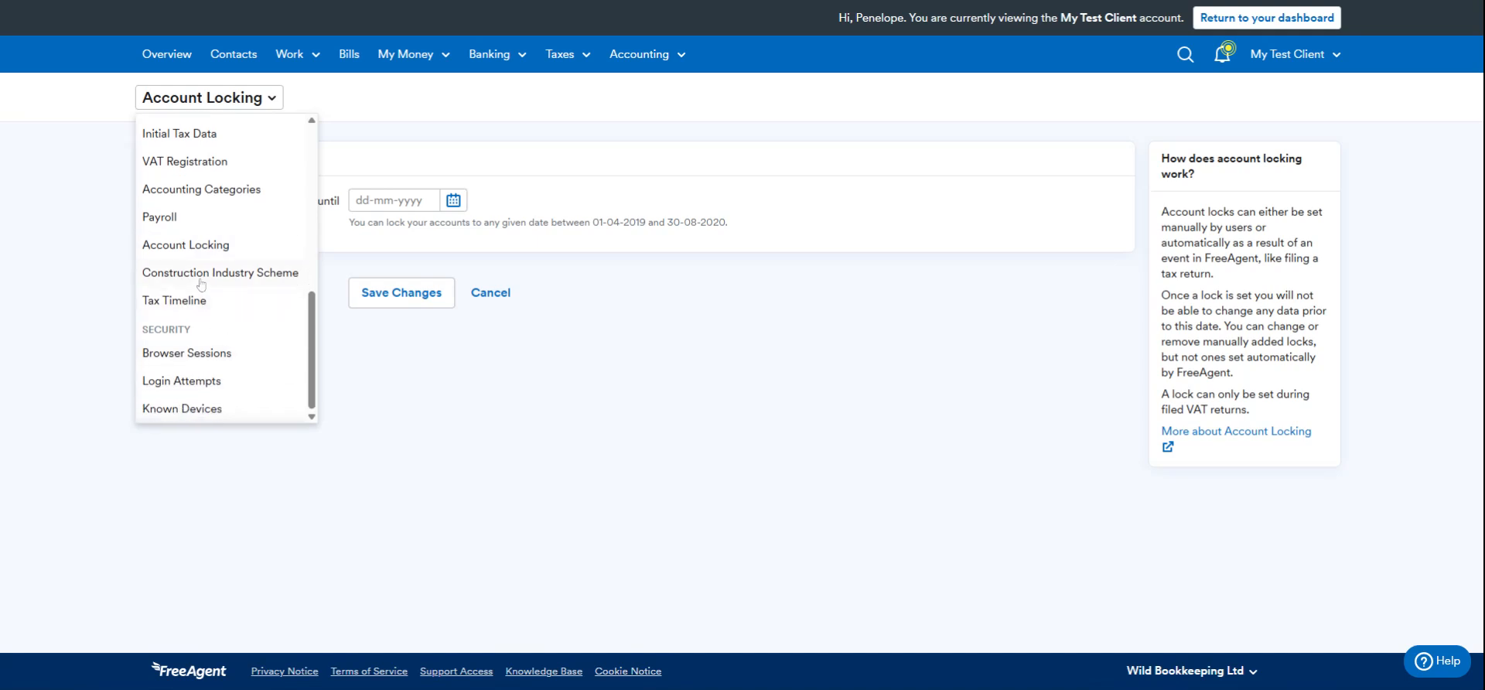
click(199, 275)
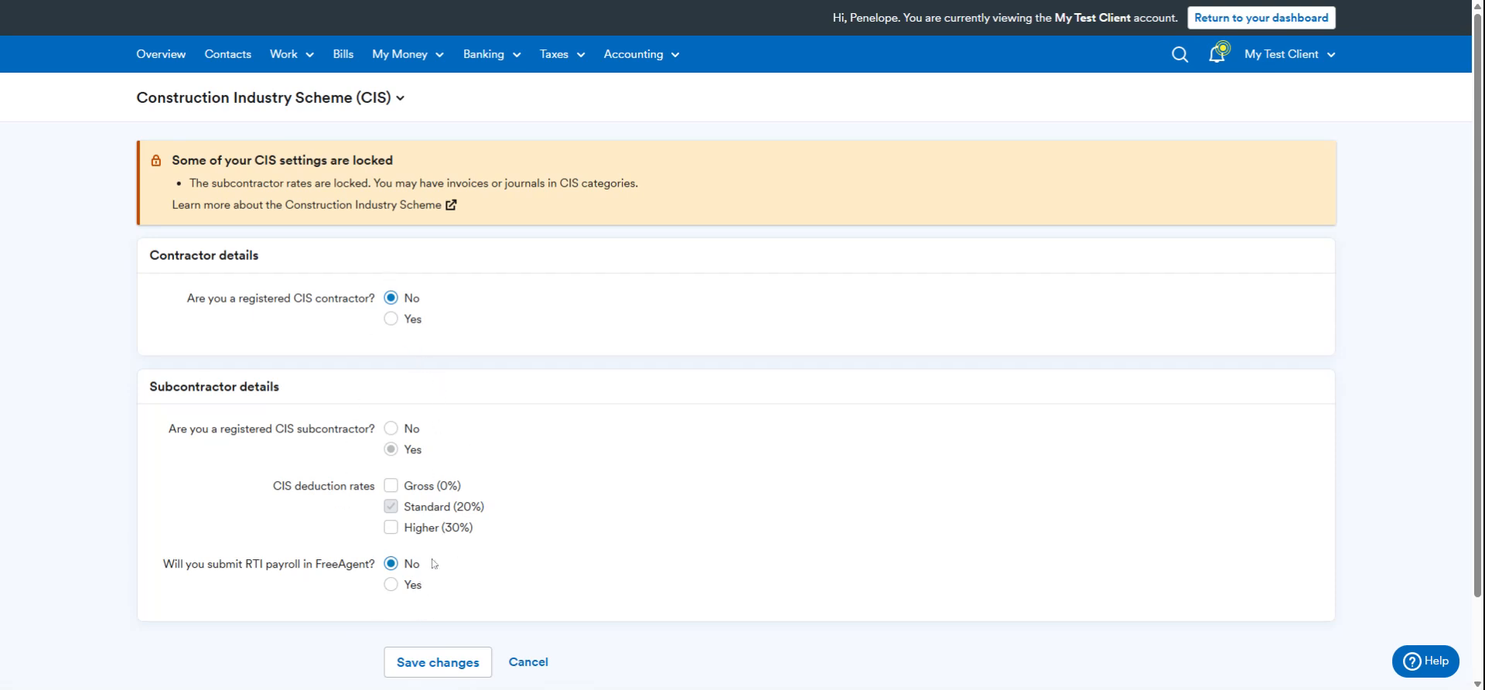
scroll(580, 448, down, 2)
scroll(766, 461, up, 2)
Step: Open the Tax Timeline settings and inspect the display options for Corporation Tax, Final Accounts and Self Assessment
click(270, 106)
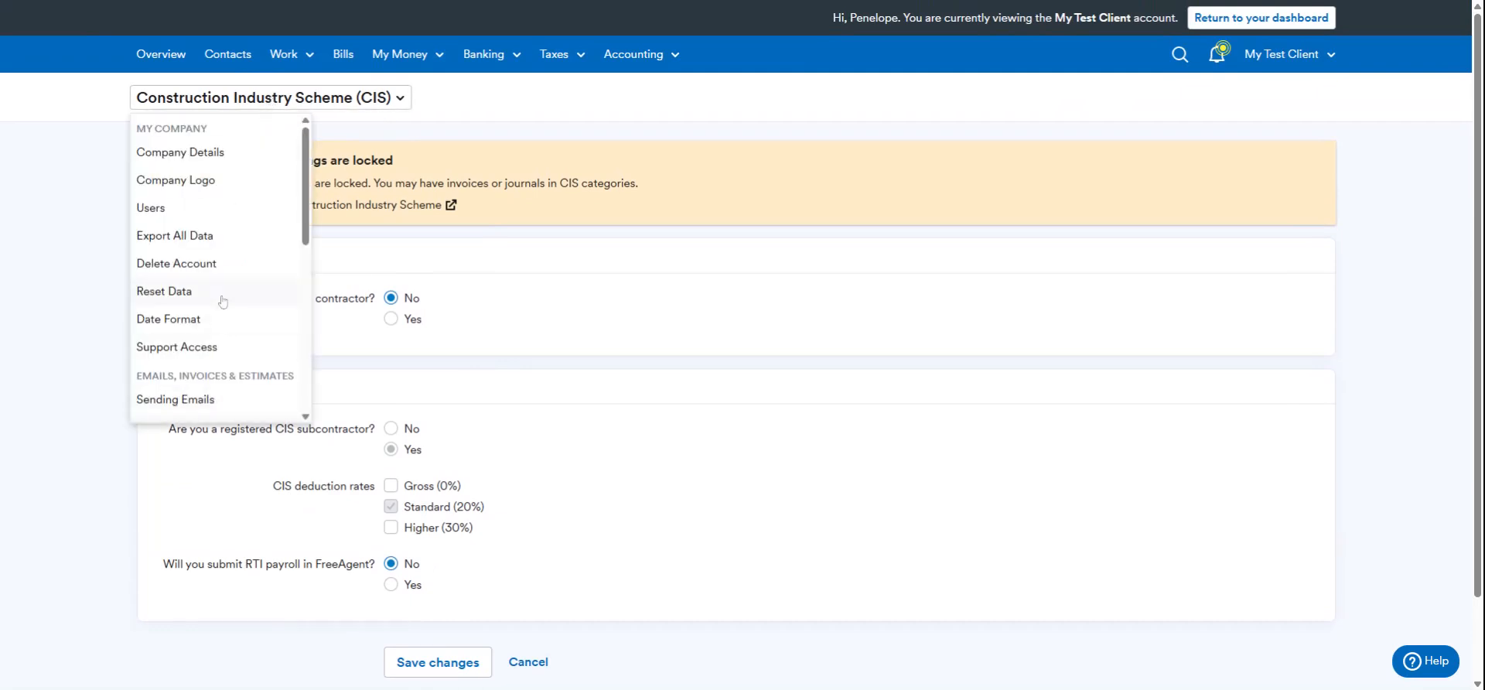
scroll(222, 303, down, 3)
scroll(222, 303, down, 5)
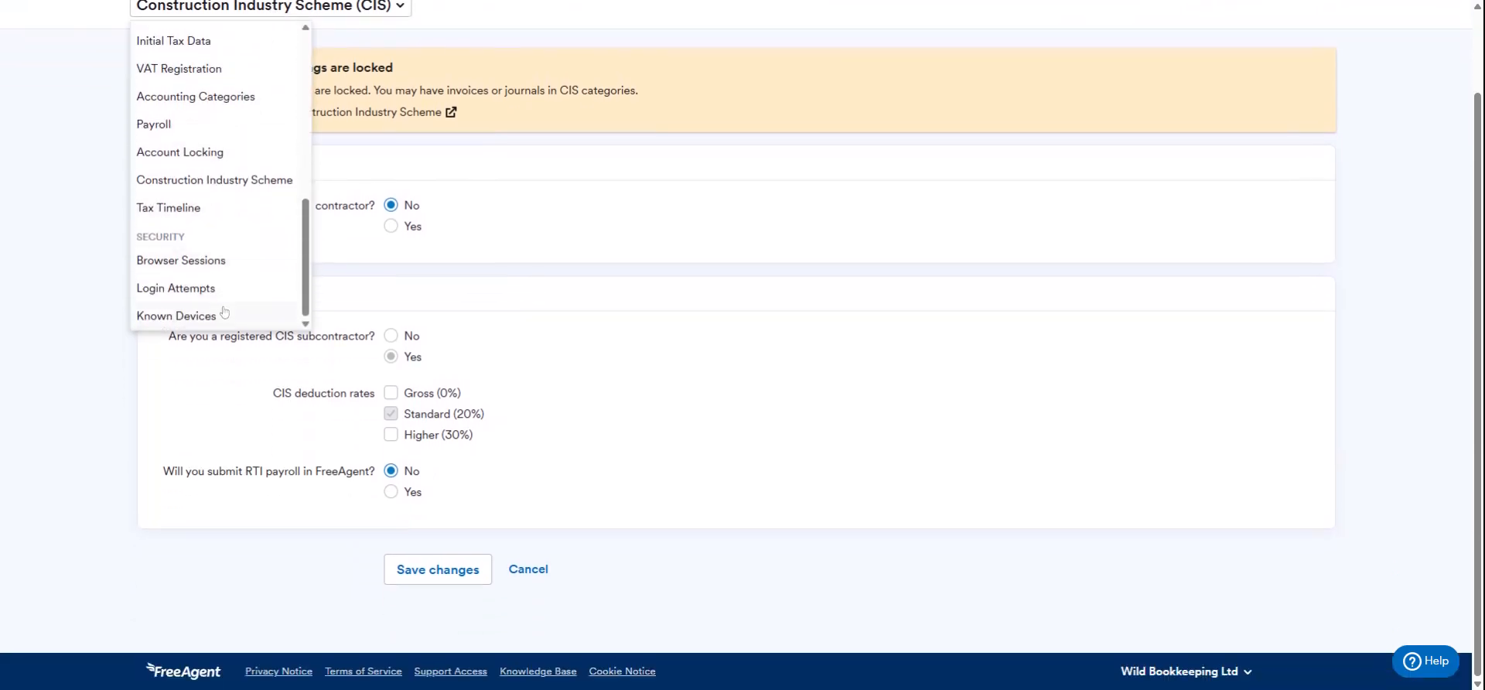
click(151, 210)
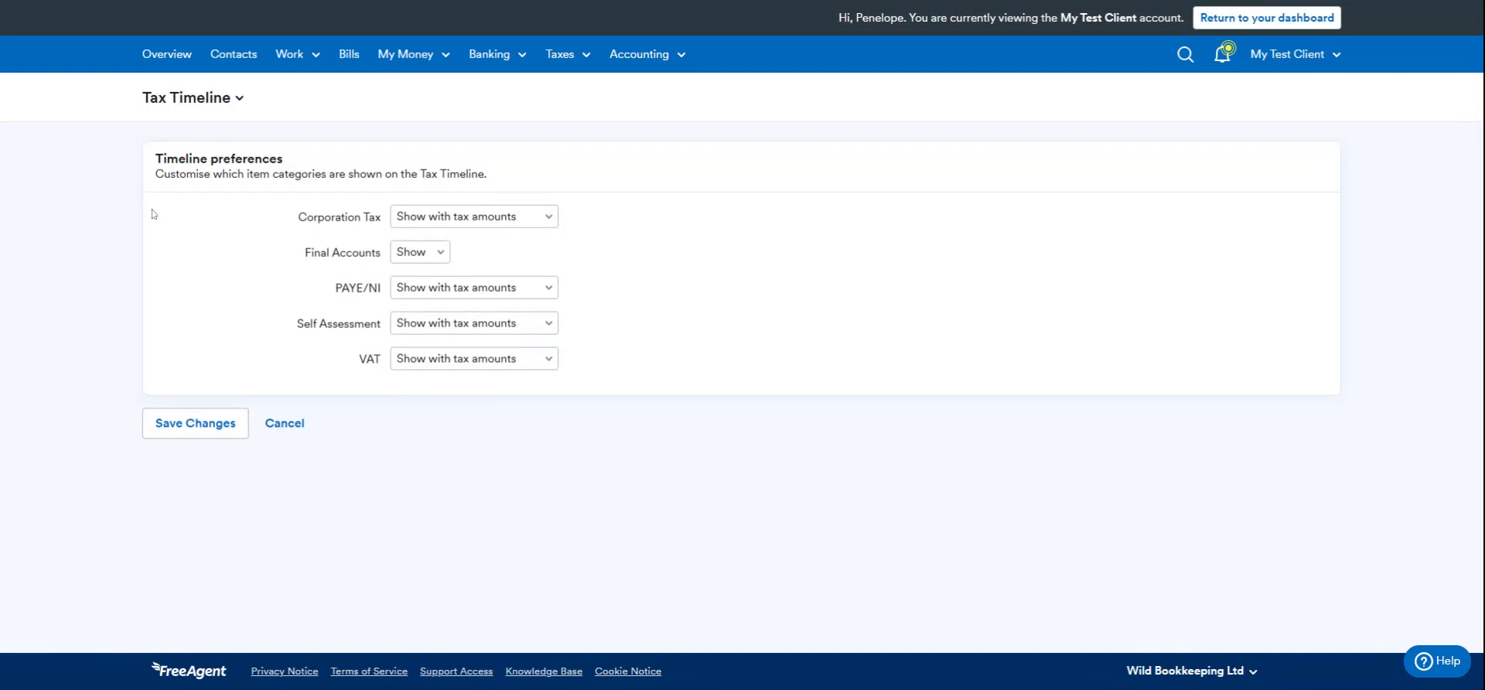
click(433, 223)
click(424, 257)
click(439, 330)
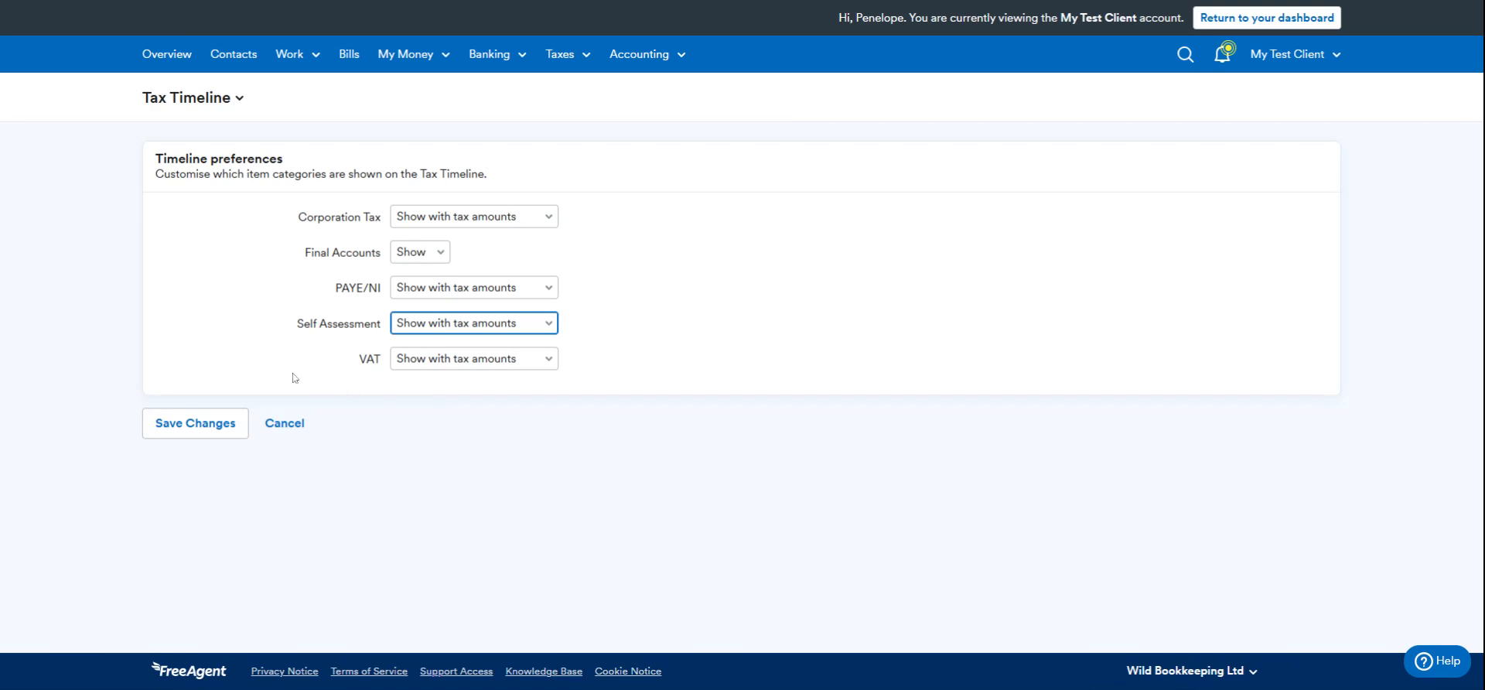
Step: Look through the full list of settings pages, including the Security section, and go to the account's Overview page
click(160, 99)
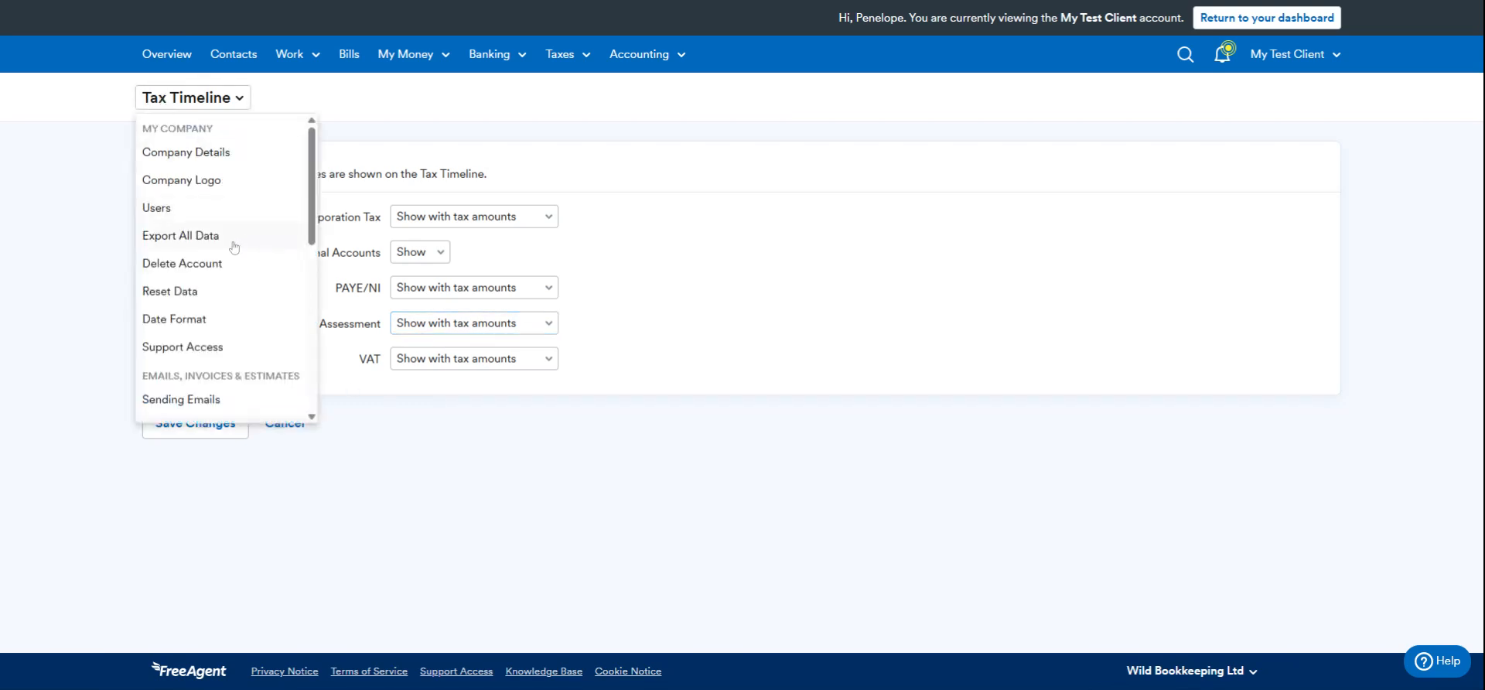
scroll(238, 252, down, 5)
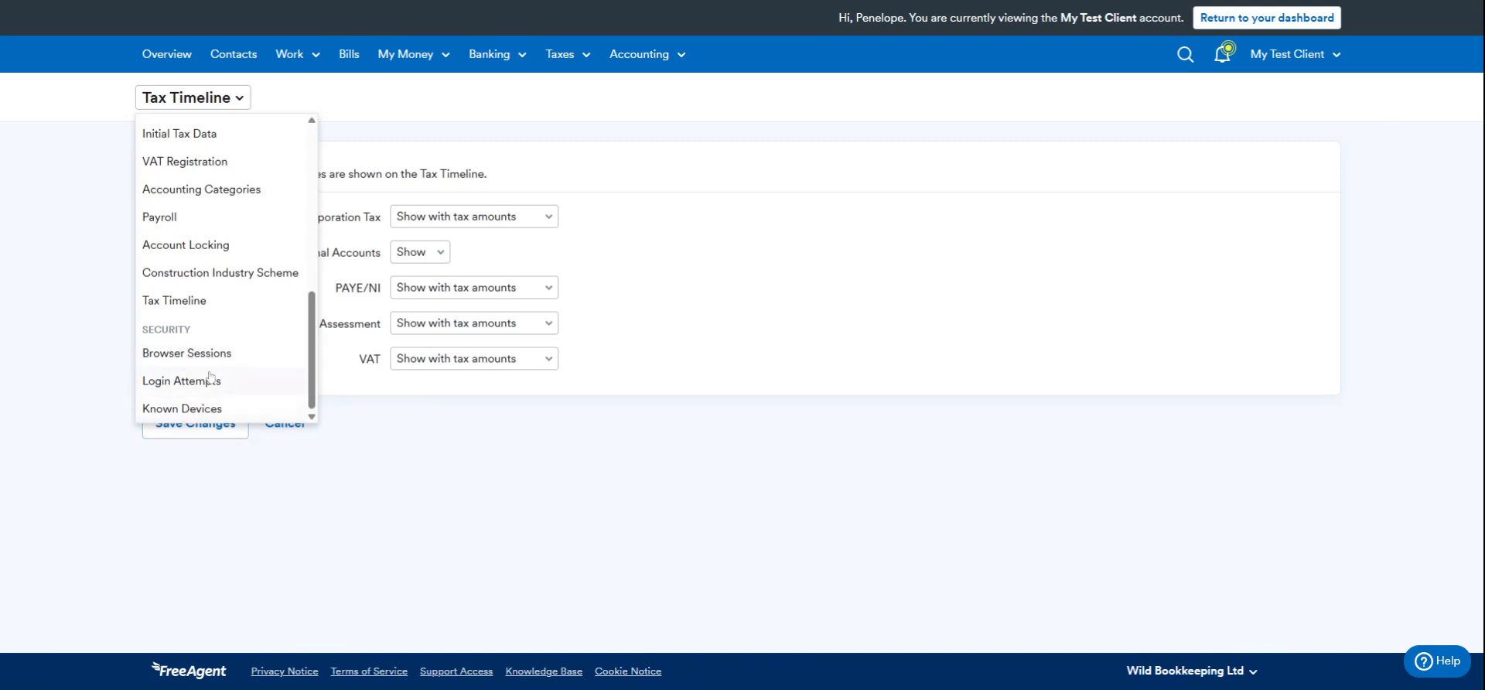
scroll(254, 367, up, 3)
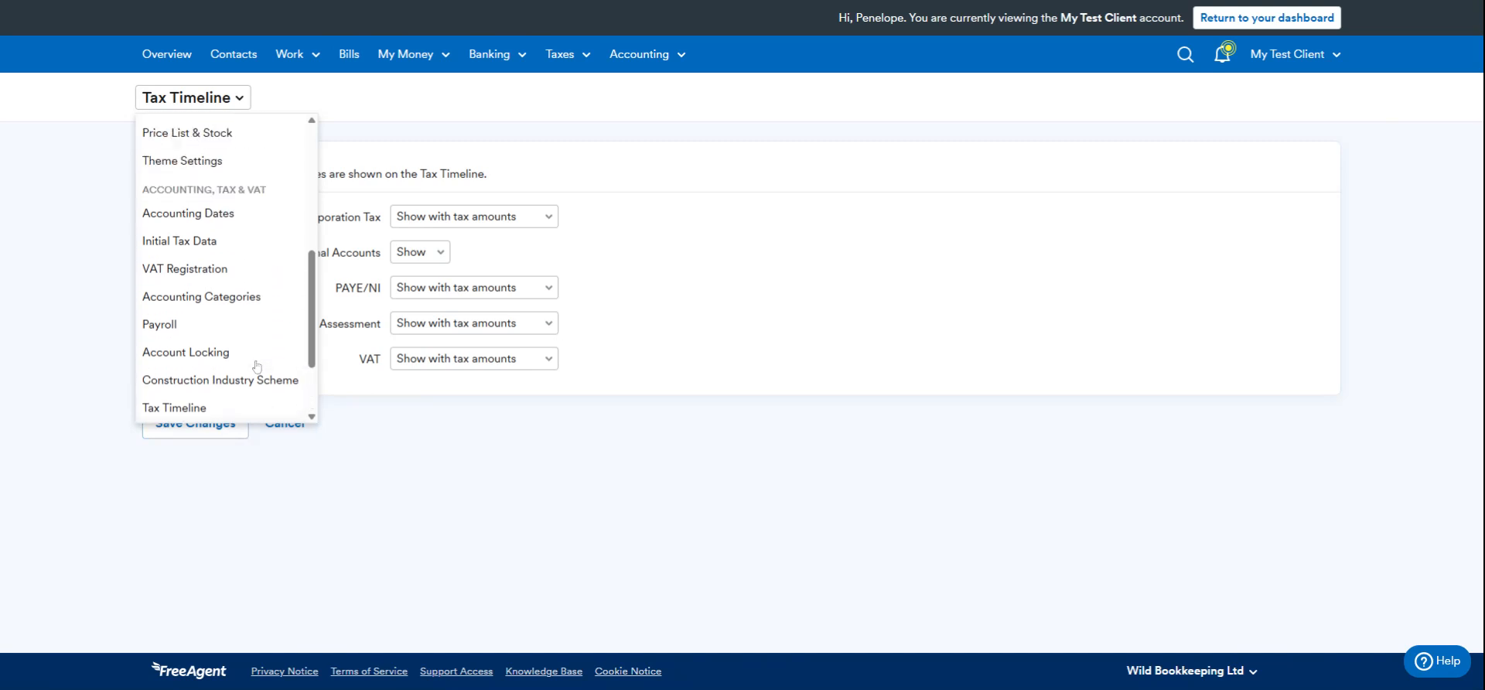
scroll(267, 369, up, 5)
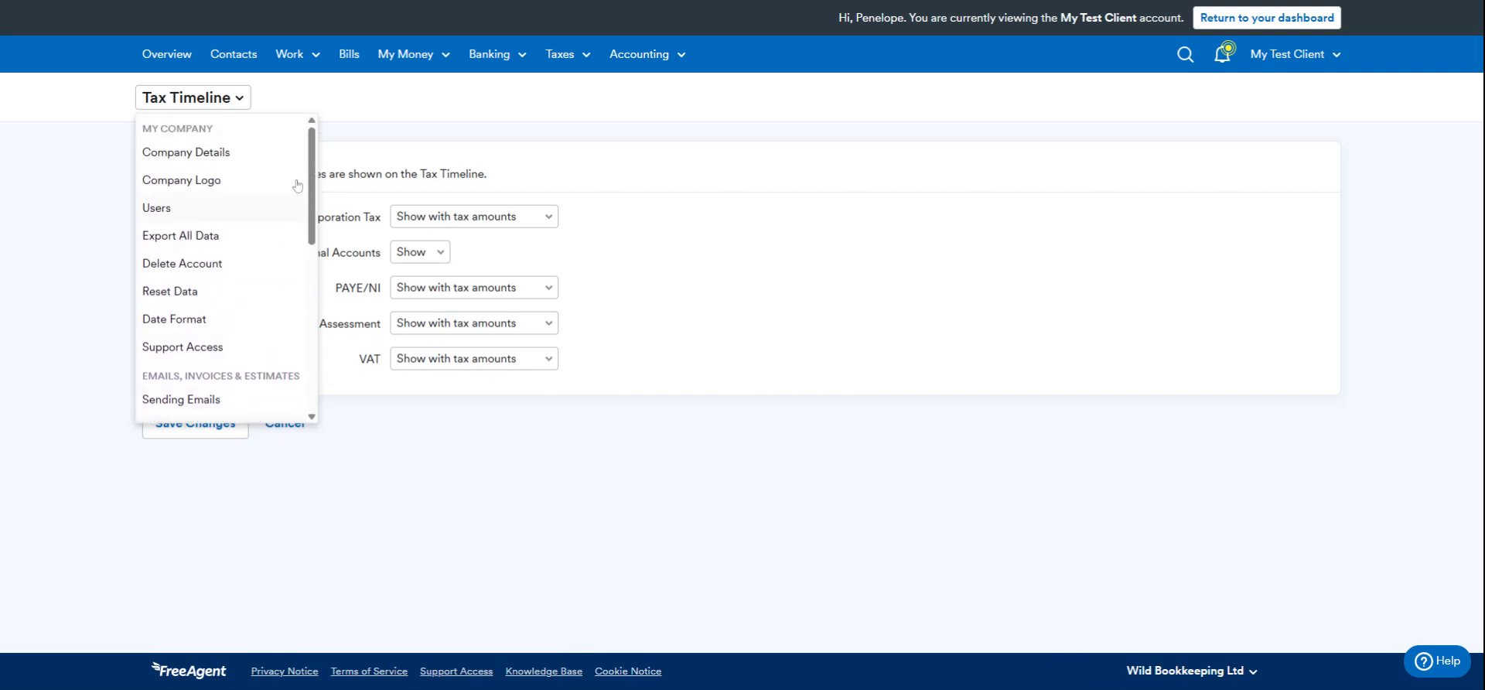
scroll(199, 263, down, 2)
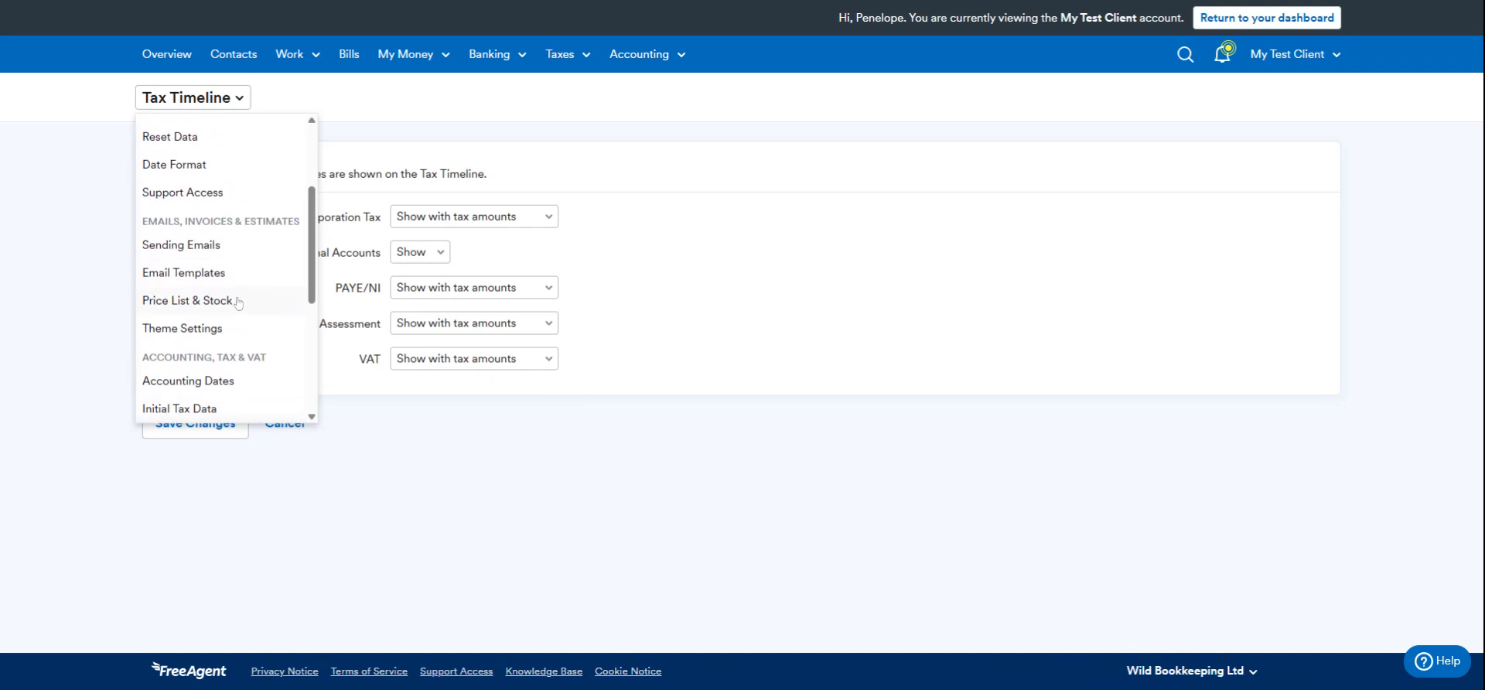
scroll(235, 310, down, 1)
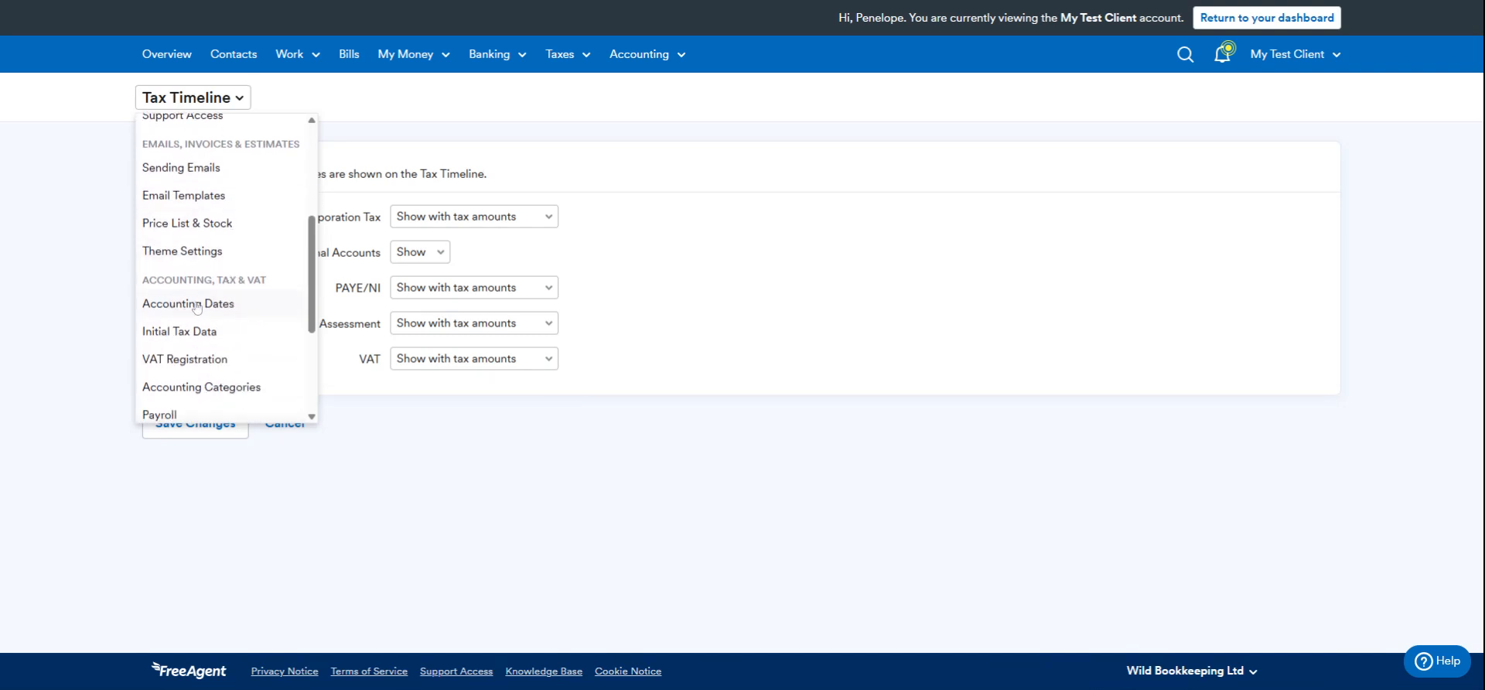
scroll(191, 310, down, 1)
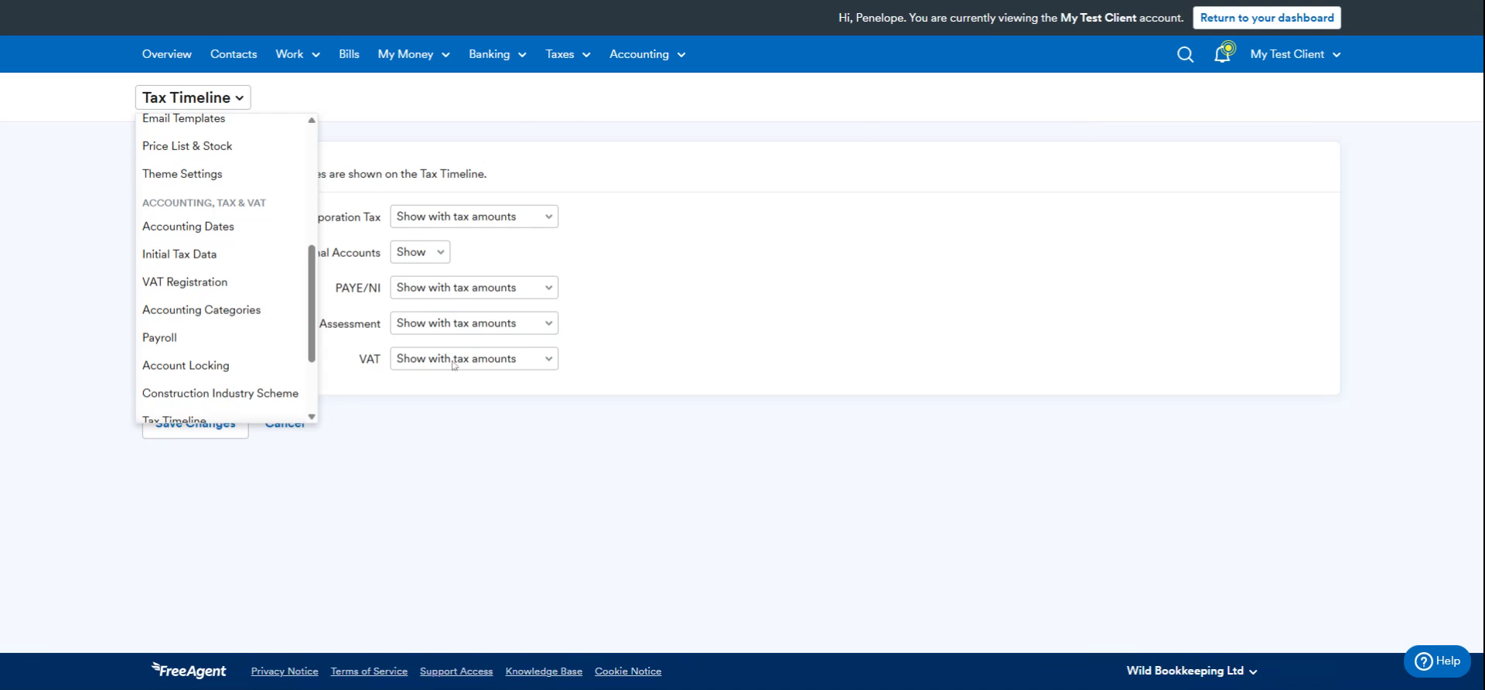
click(159, 54)
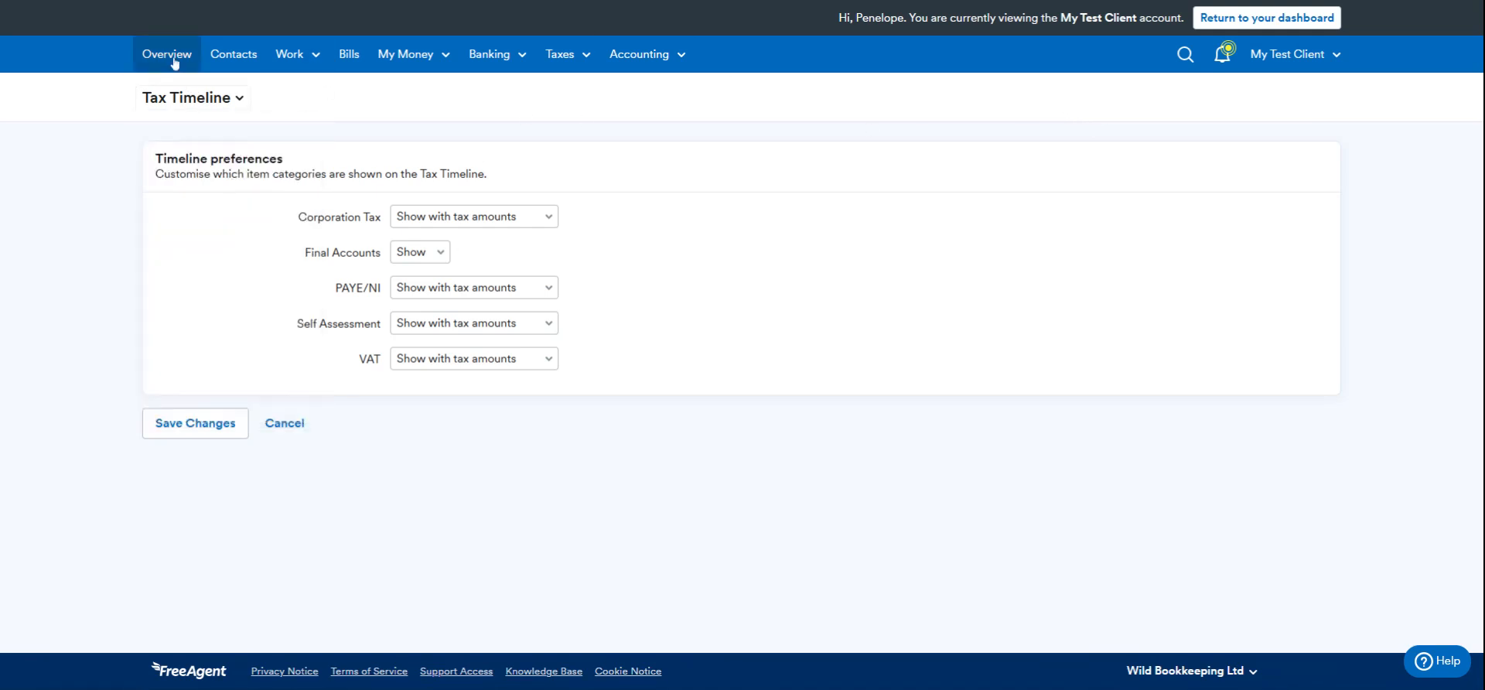